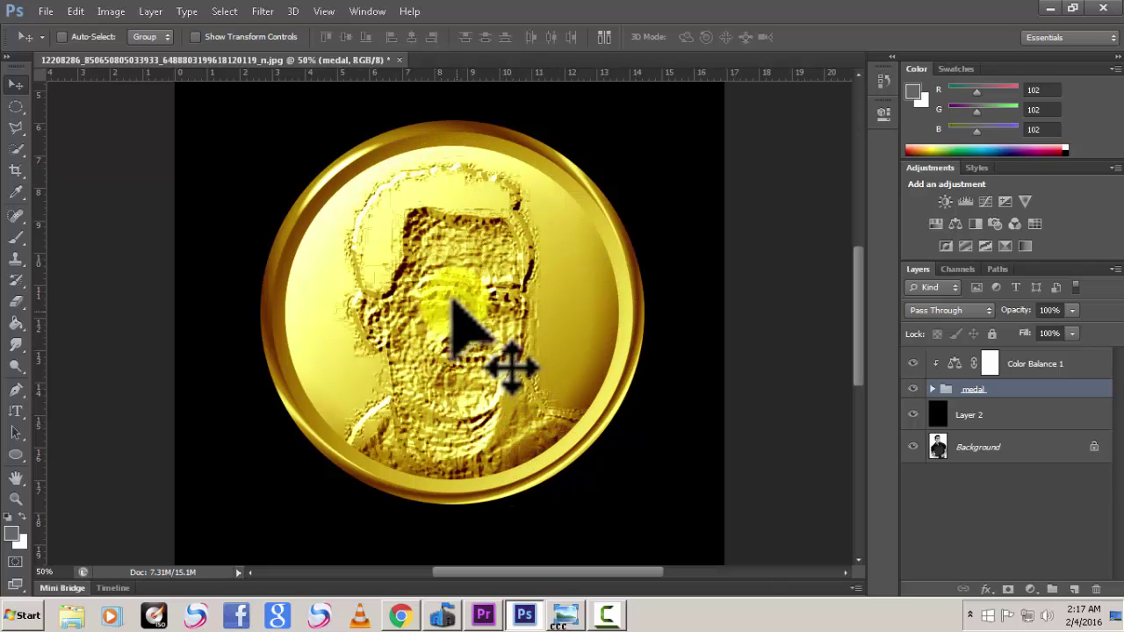
Compare the finished gold medal with the original photo by hiding and restoring the medal group and the black layer
left_click(912, 389)
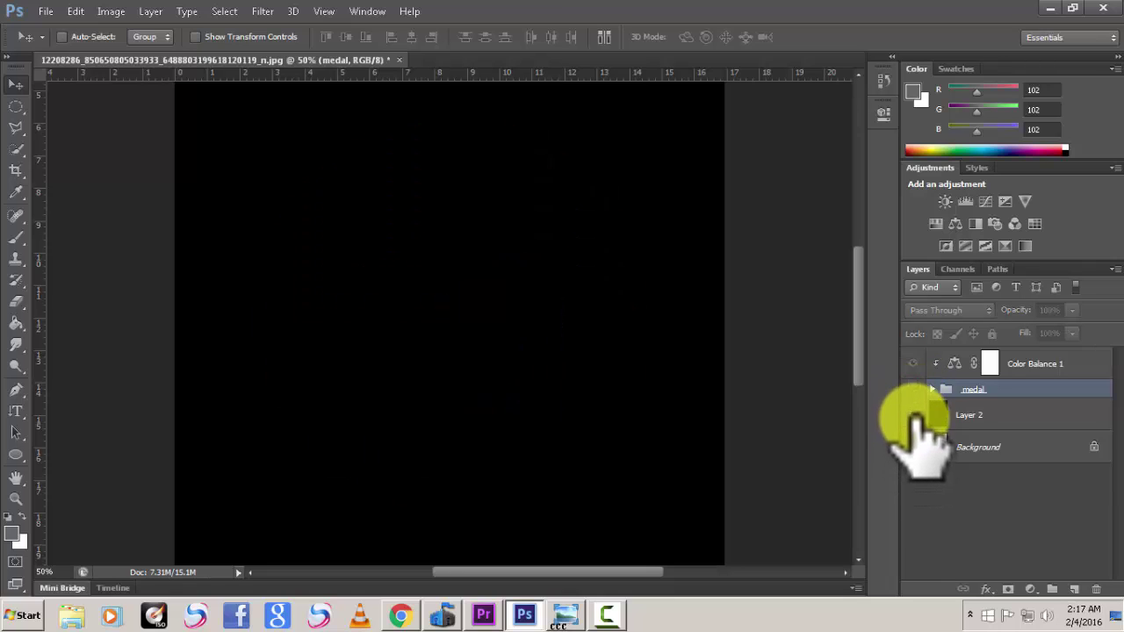
left_click(913, 389)
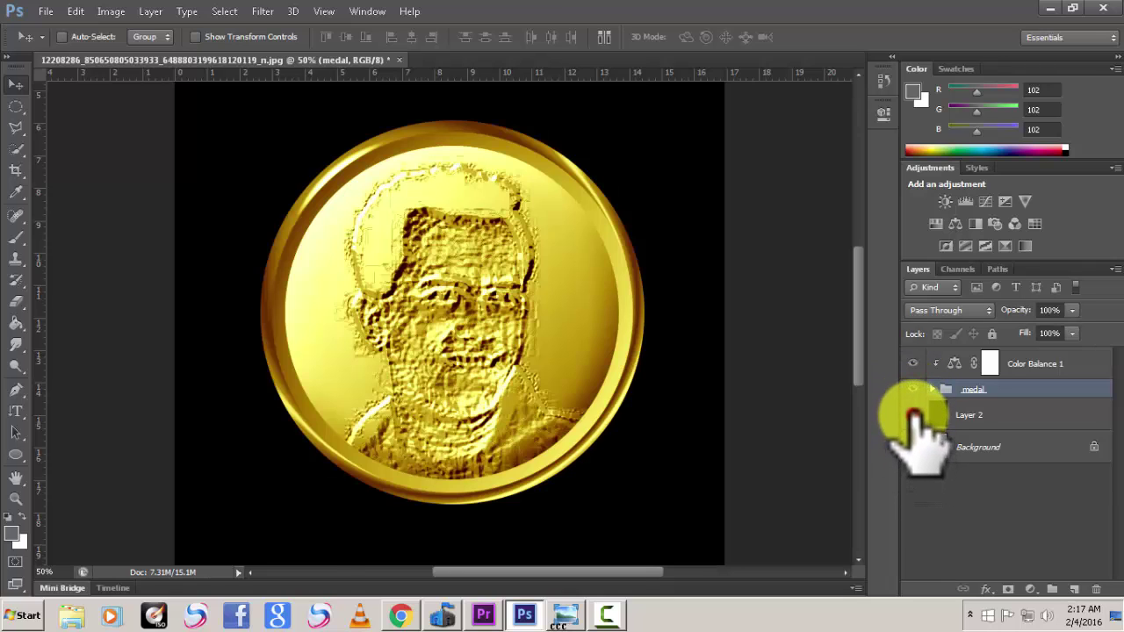
left_click(914, 415)
left_click(913, 389)
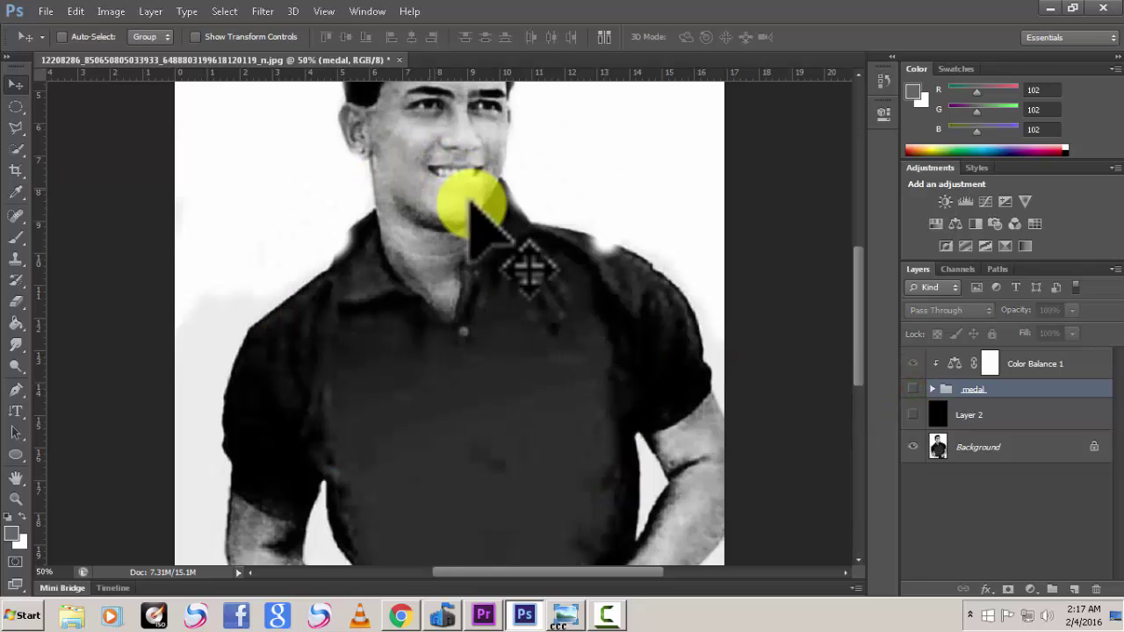
key("ctrl+minus")
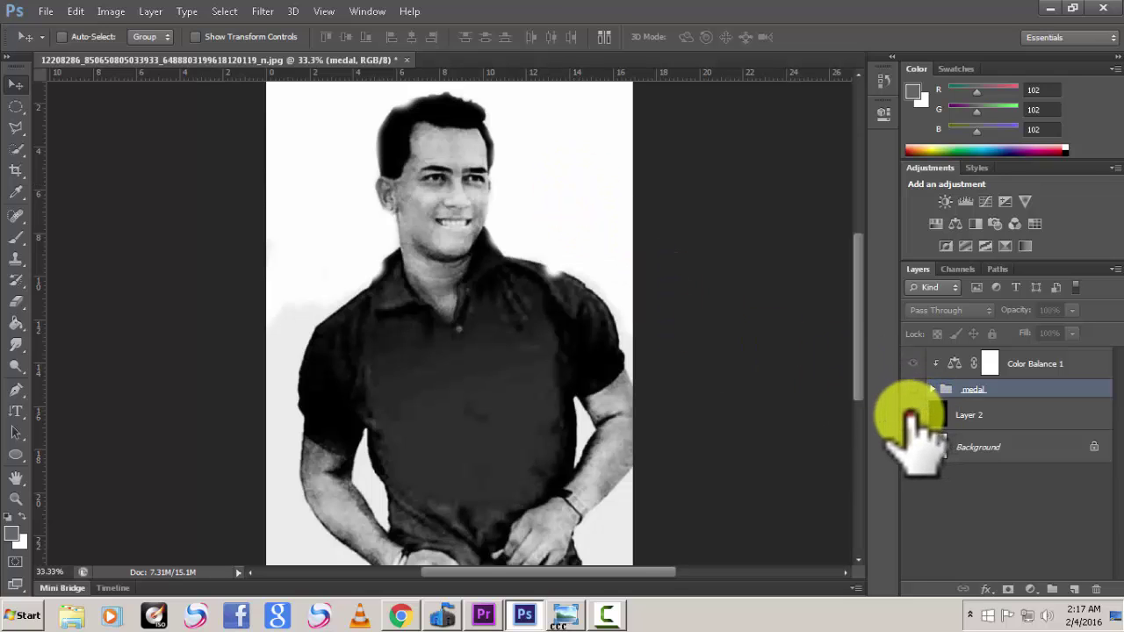
left_click(914, 414)
left_click(913, 389)
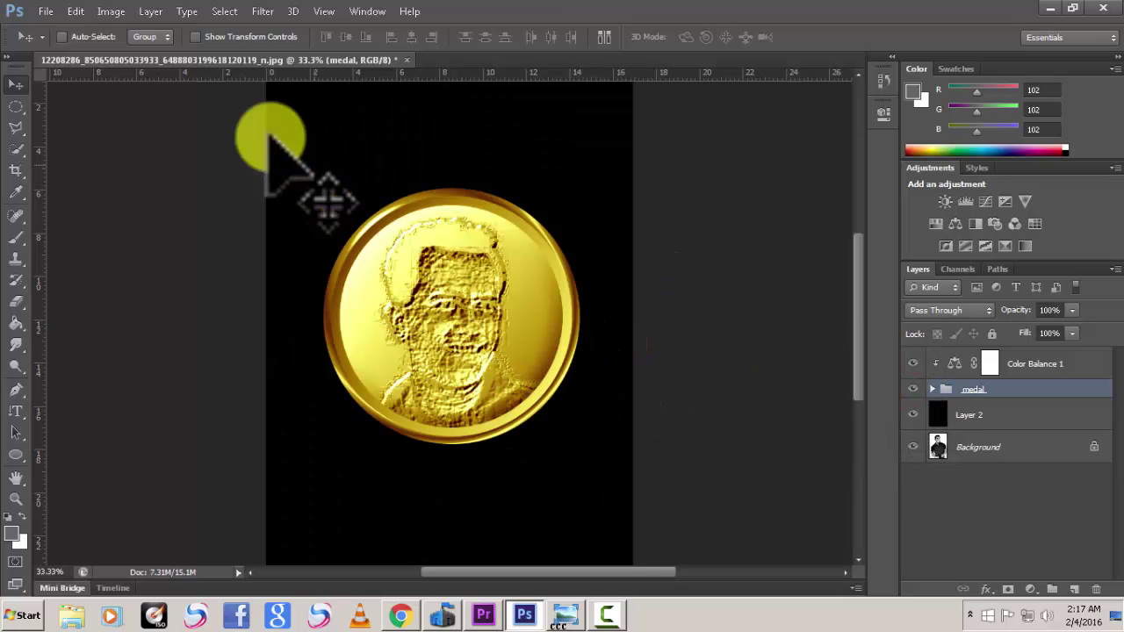
Move the gold medal higher on the canvas, and close the document without saving
left_click_drag(465, 333, 475, 255)
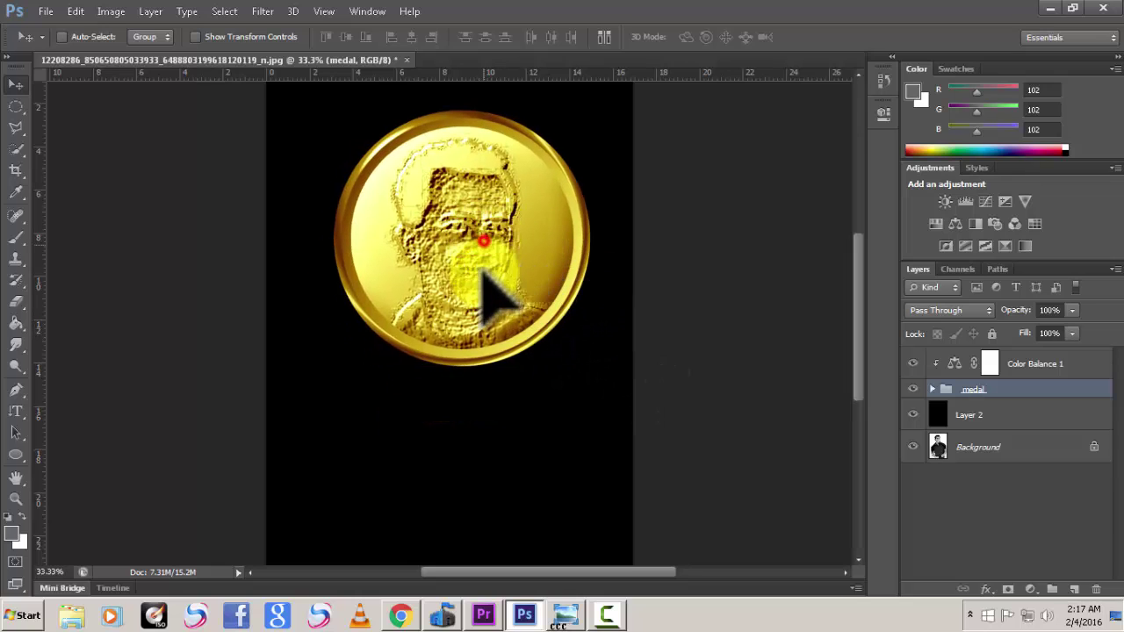
left_click_drag(484, 258, 488, 288)
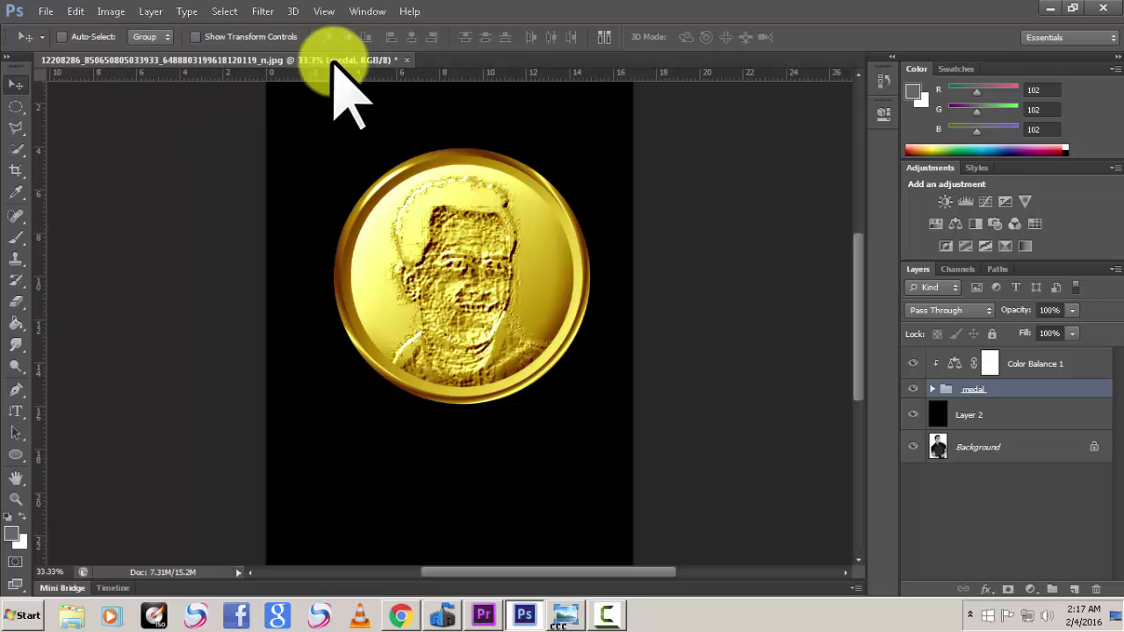
left_click(406, 60)
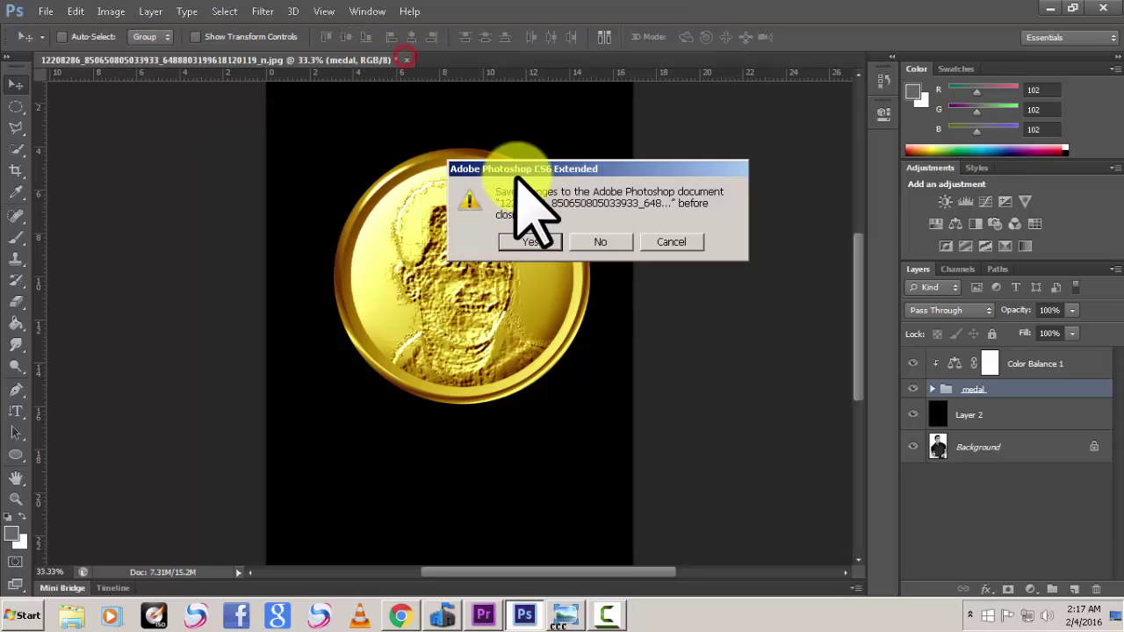
left_click(602, 241)
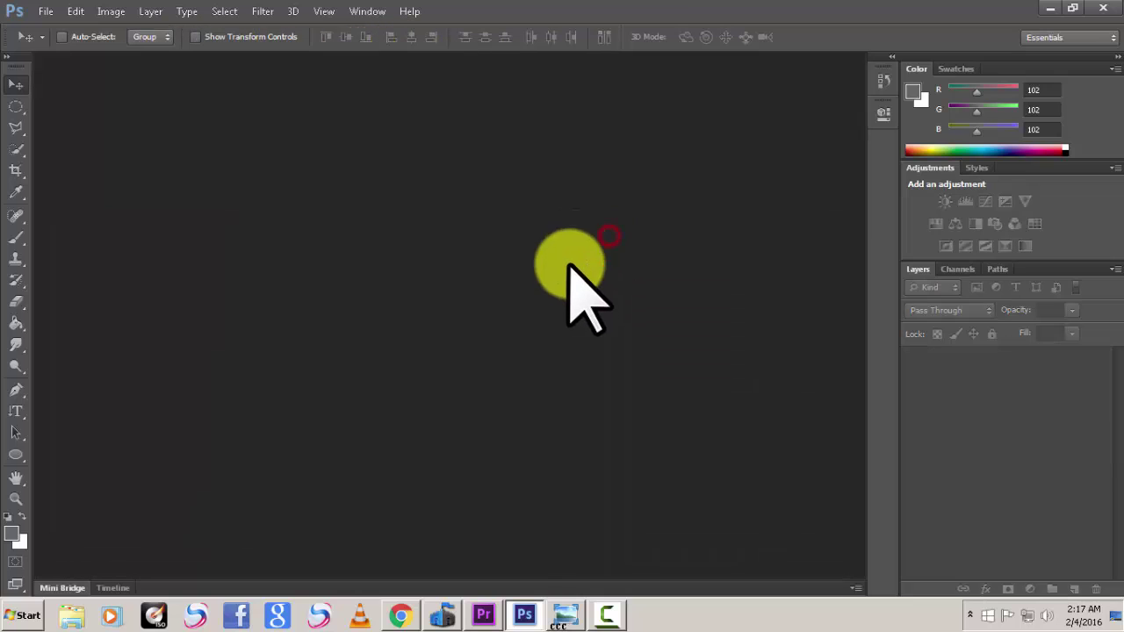
Open the source portrait from Windows Photo Viewer in Photoshop and hide the grid over it
left_click(567, 616)
right_click(574, 178)
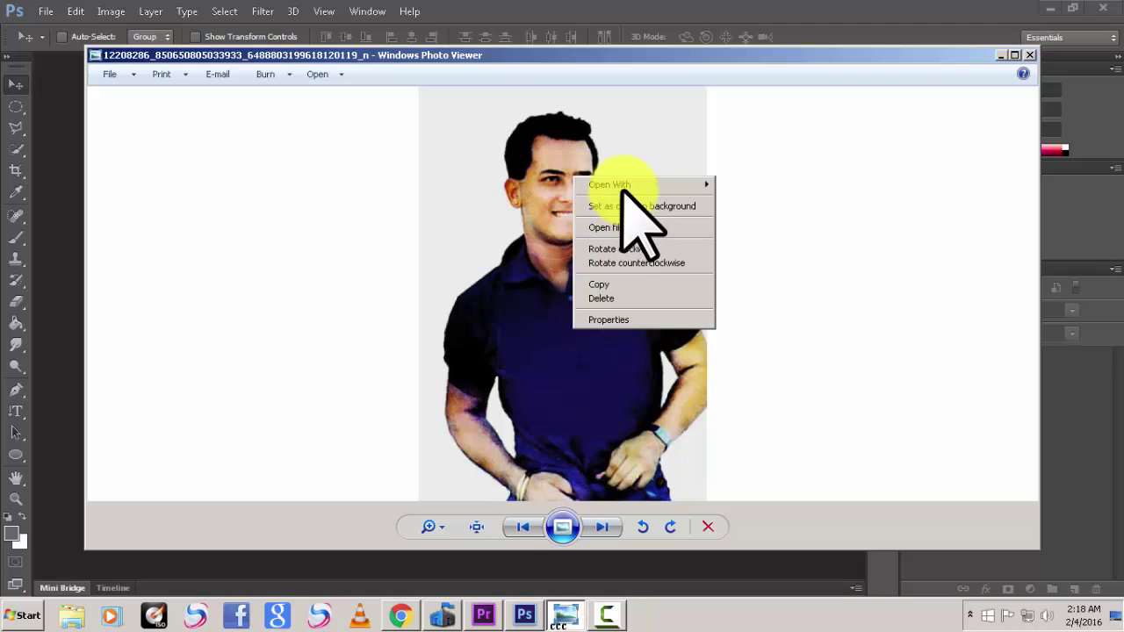
mouse_move(681, 184)
left_click(793, 201)
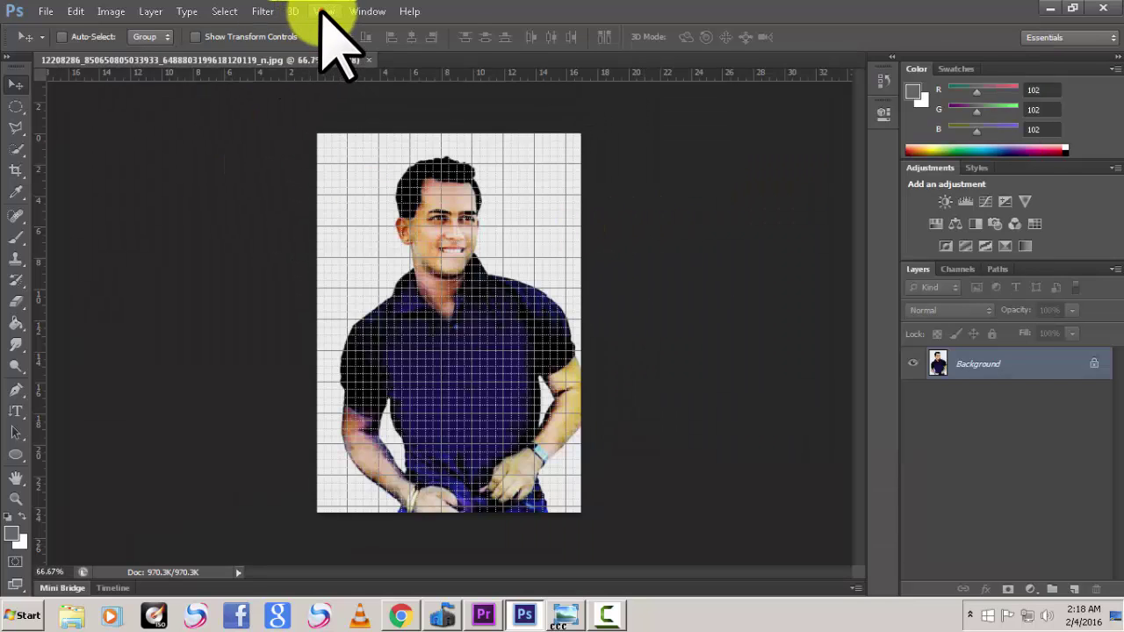
left_click(323, 12)
left_click(334, 218)
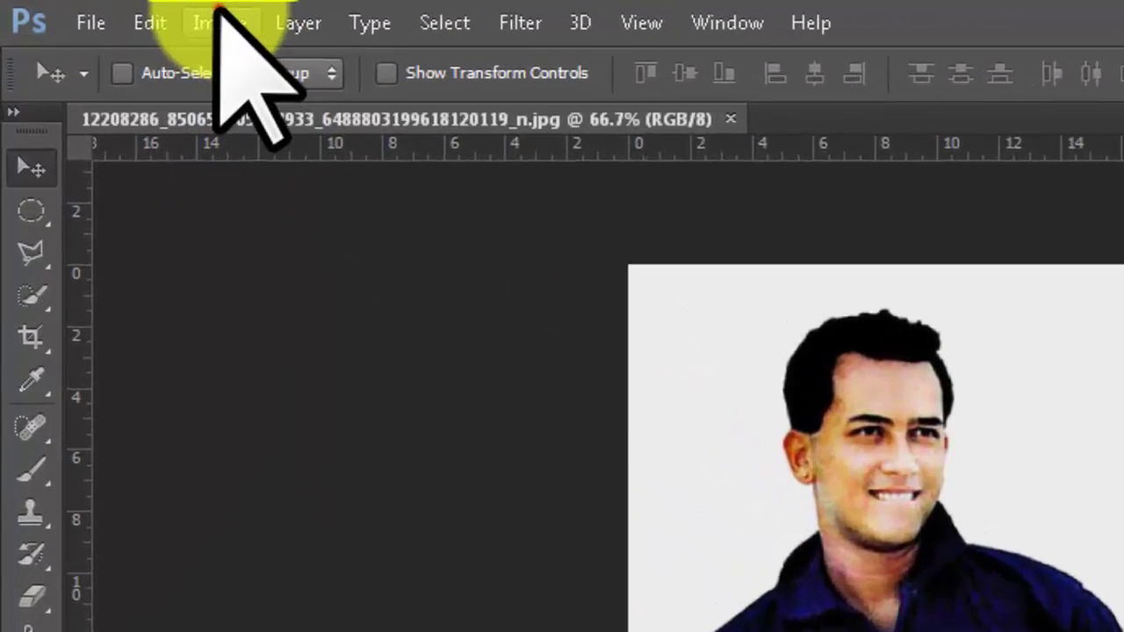
Resize the portrait to 667 by 958 pixels at 100 pixels/inch and desaturate it
left_click(110, 11)
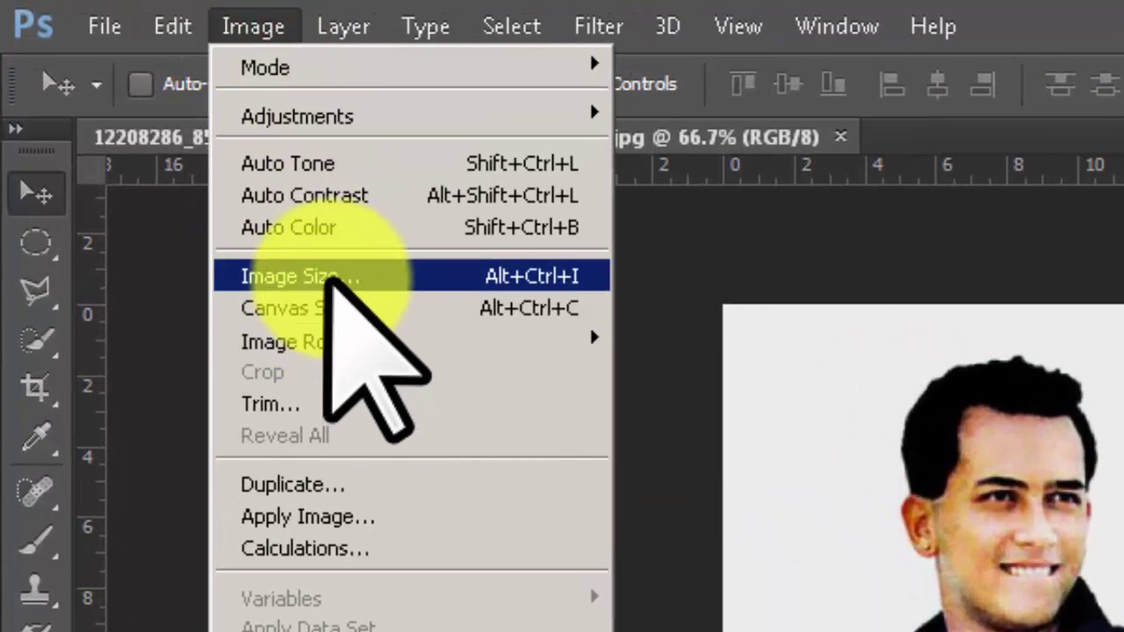
left_click(332, 279)
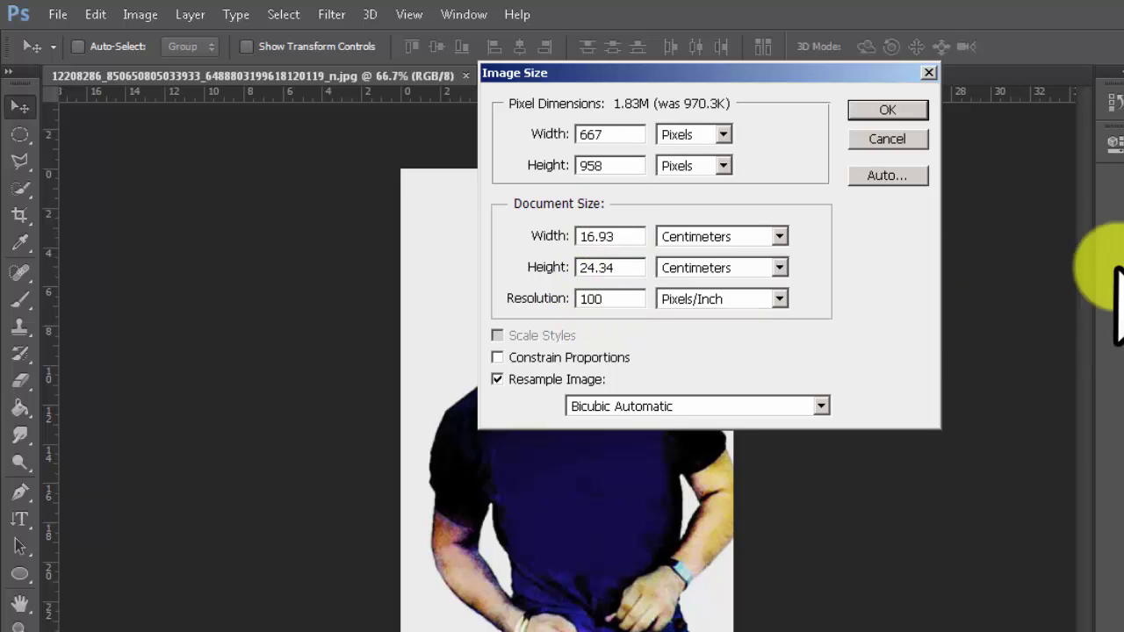
left_click(911, 105)
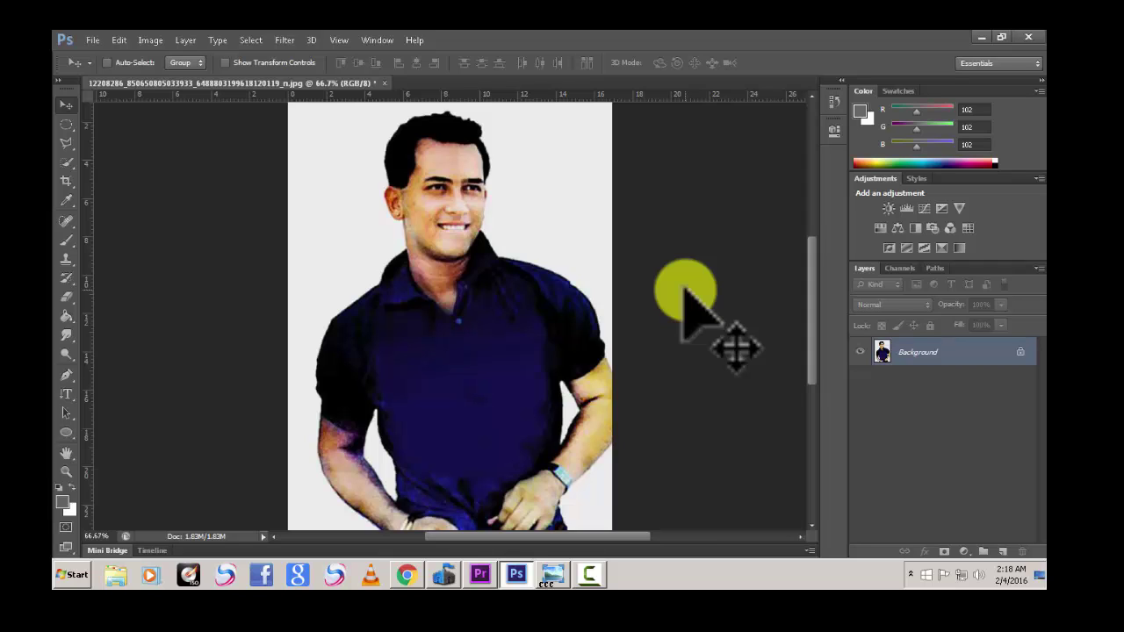
key("ctrl+shift+u")
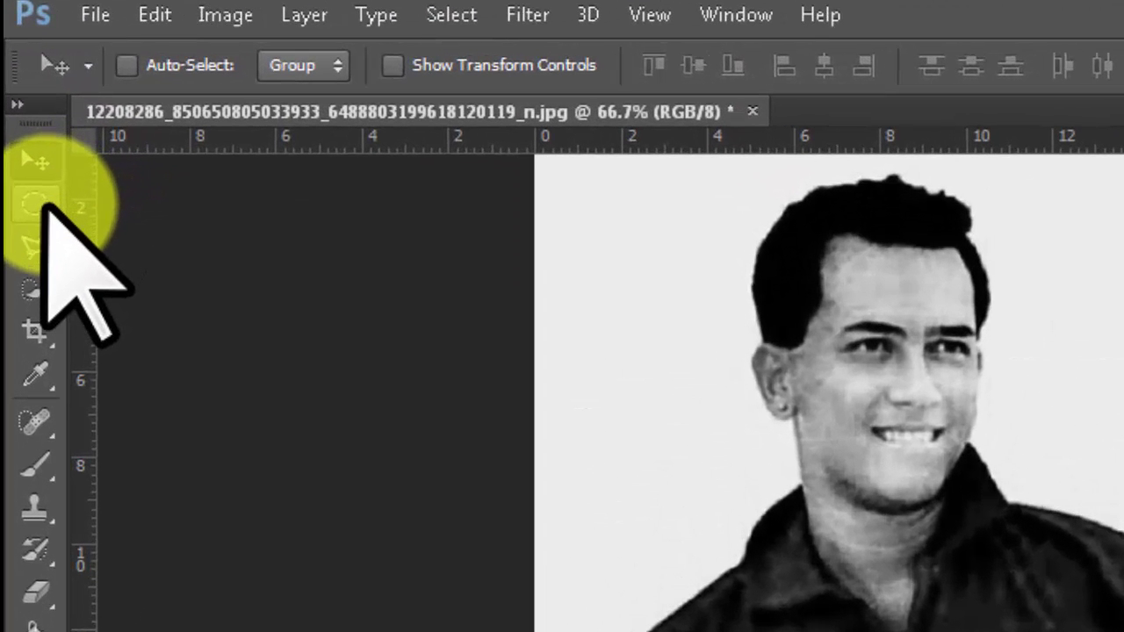
Make a circular selection about 8 cm wide around the man's head and nudge it up and right to frame the head
left_click(35, 204)
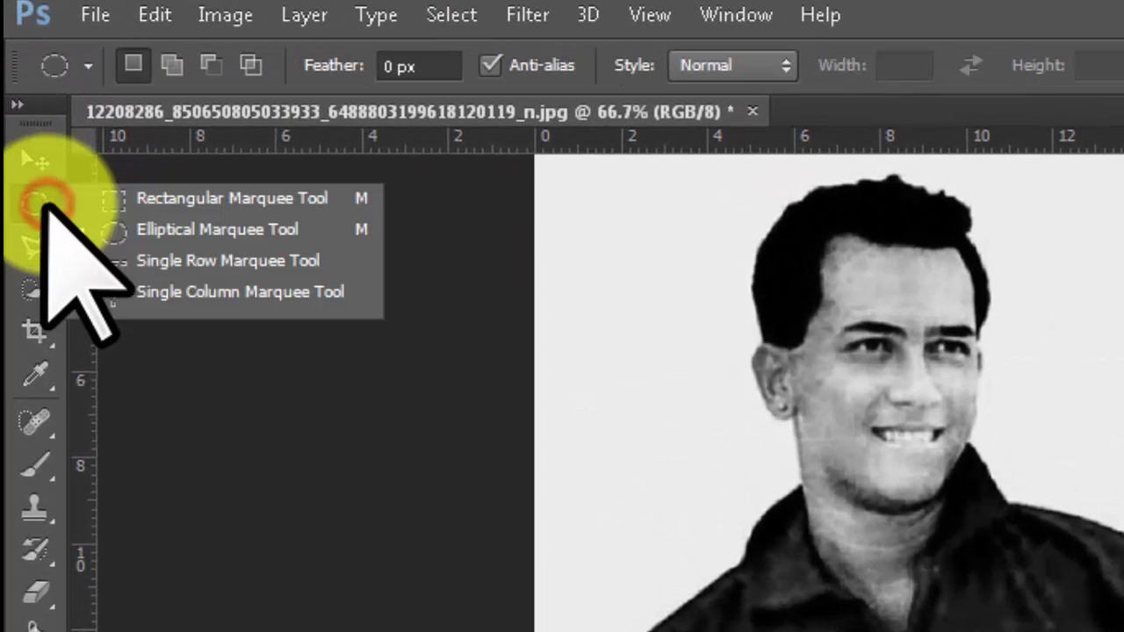
left_click(188, 229)
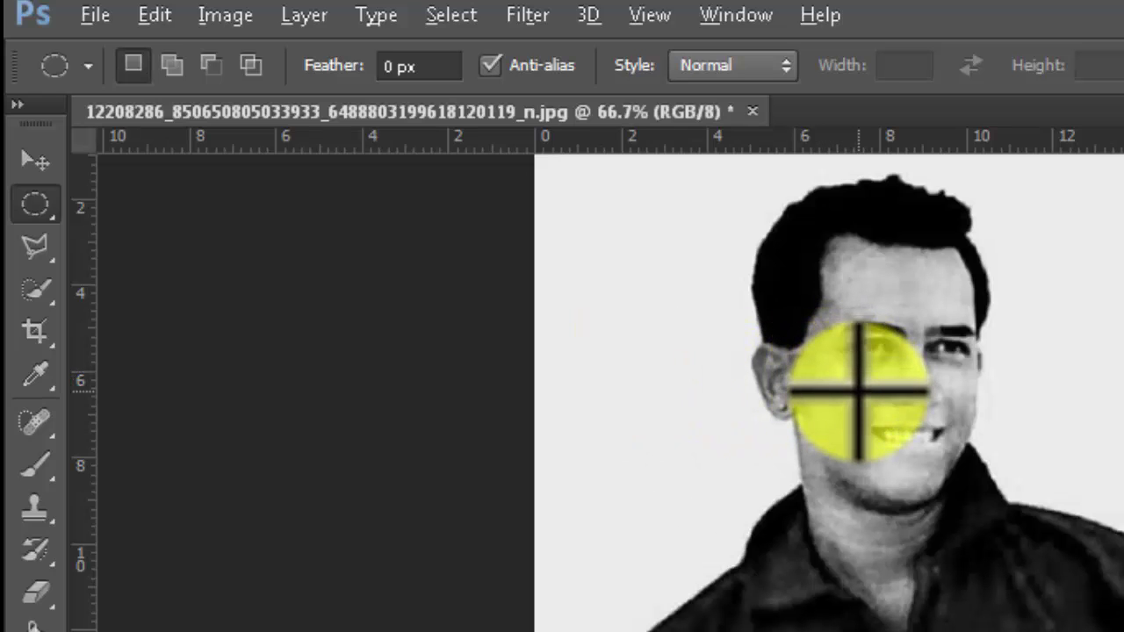
left_click_drag(859, 392, 1120, 219)
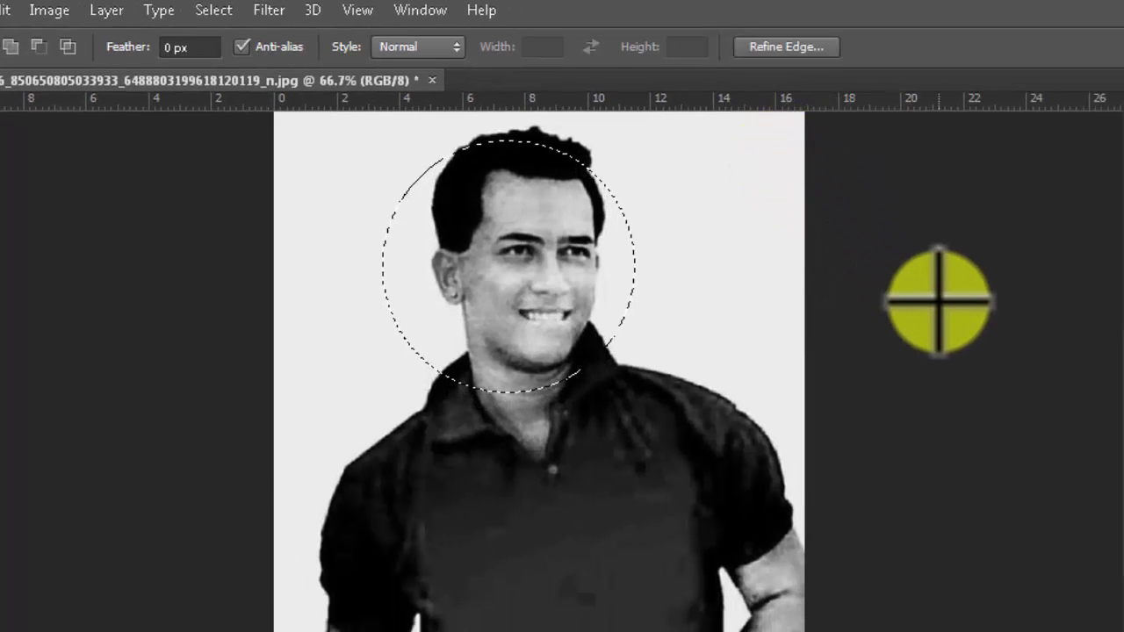
key("shift+Up")
key("shift+Right")
key("shift+Right")
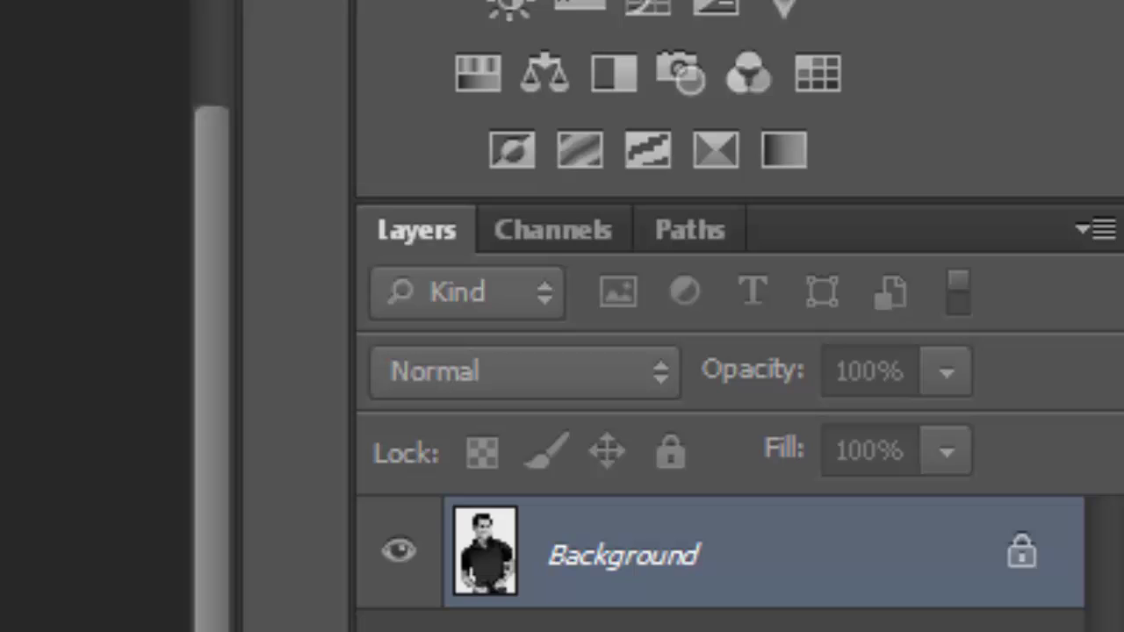
Copy the circular head selection to a new layer and add a black-filled layer beneath it
key("ctrl+shift+alt+n")
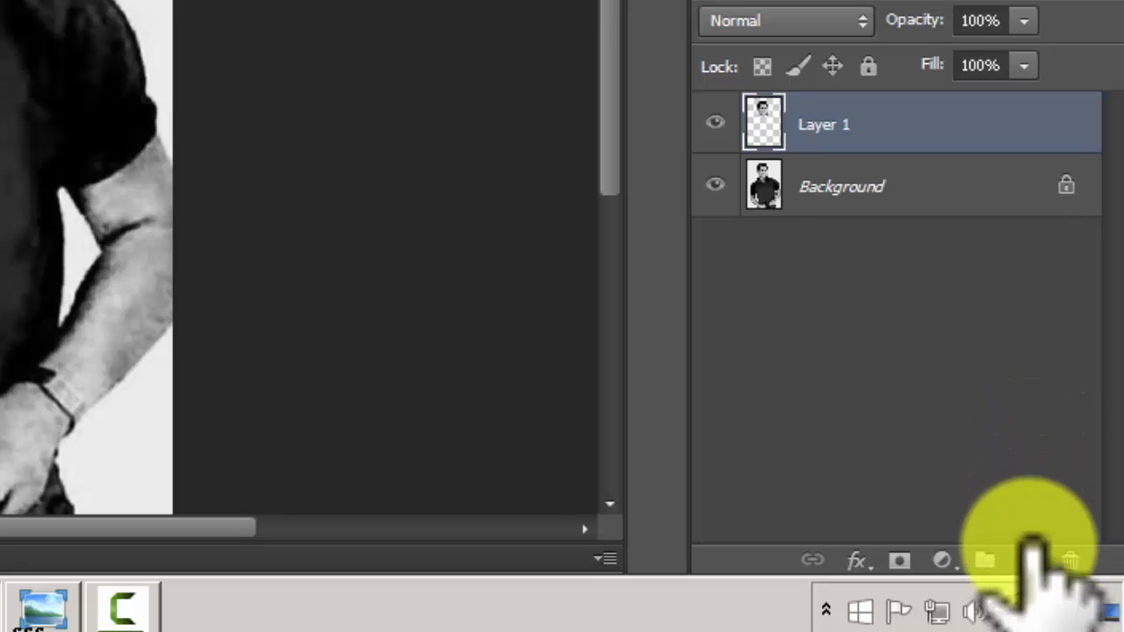
left_click(1029, 561)
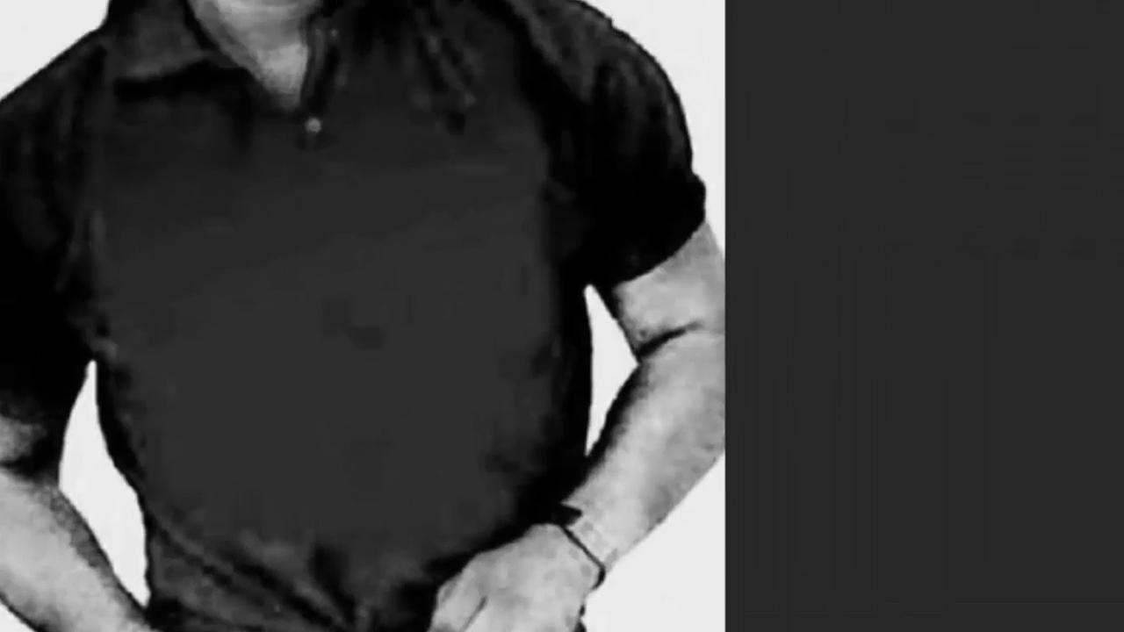
key("alt+BackSpace")
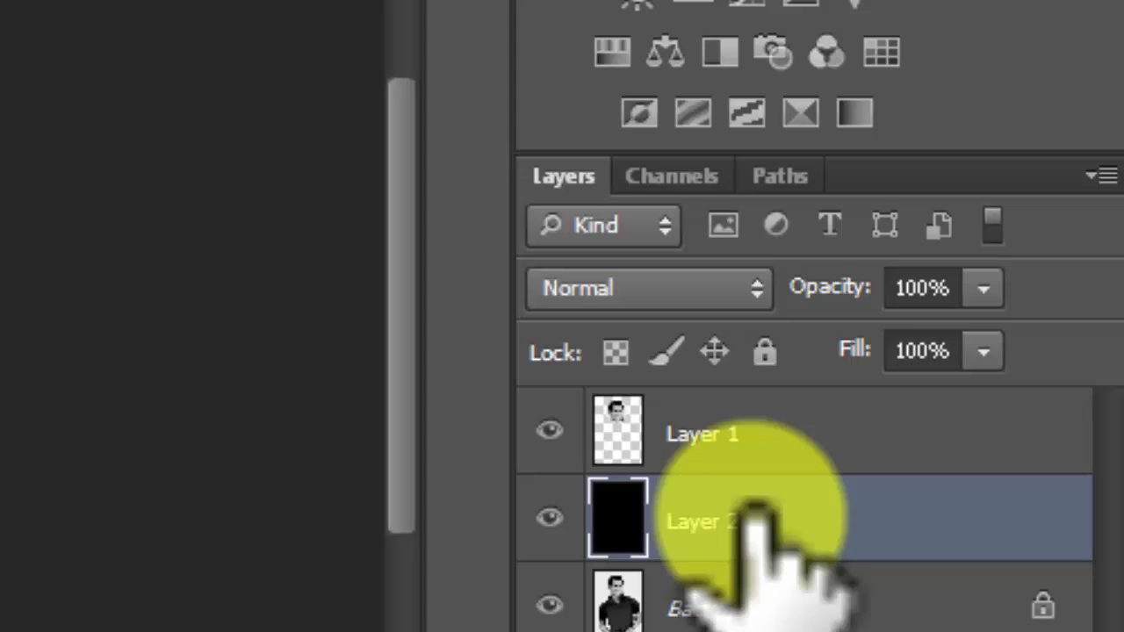
Set up the Bas Relief sketch filter on the circular head layer with Detail 12 and Smoothness 1
left_click(830, 427)
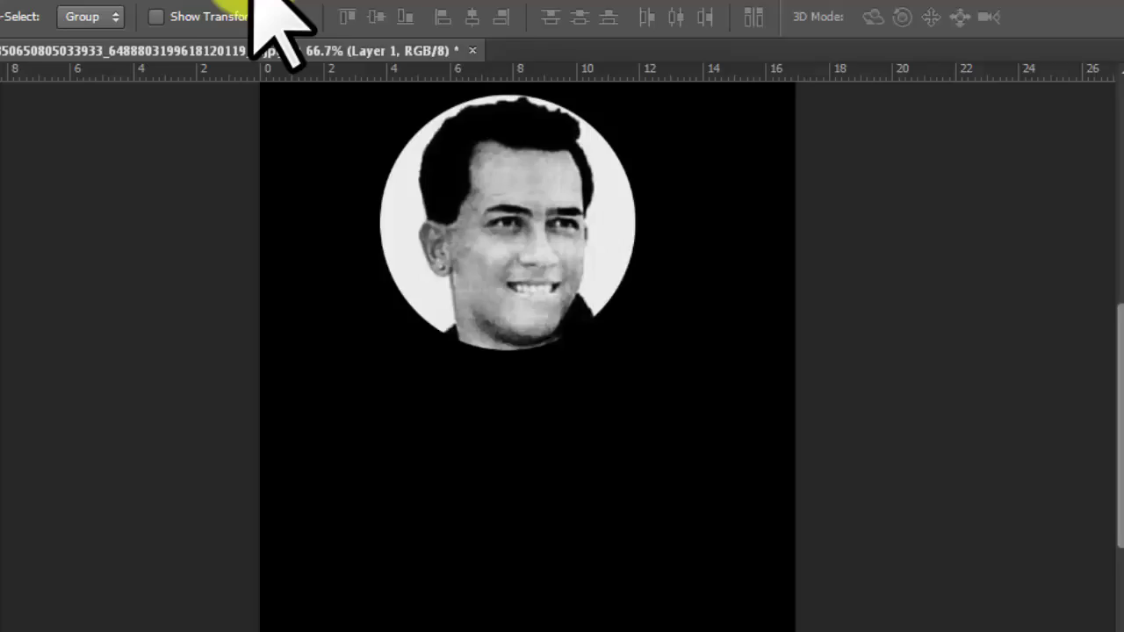
left_click(360, 15)
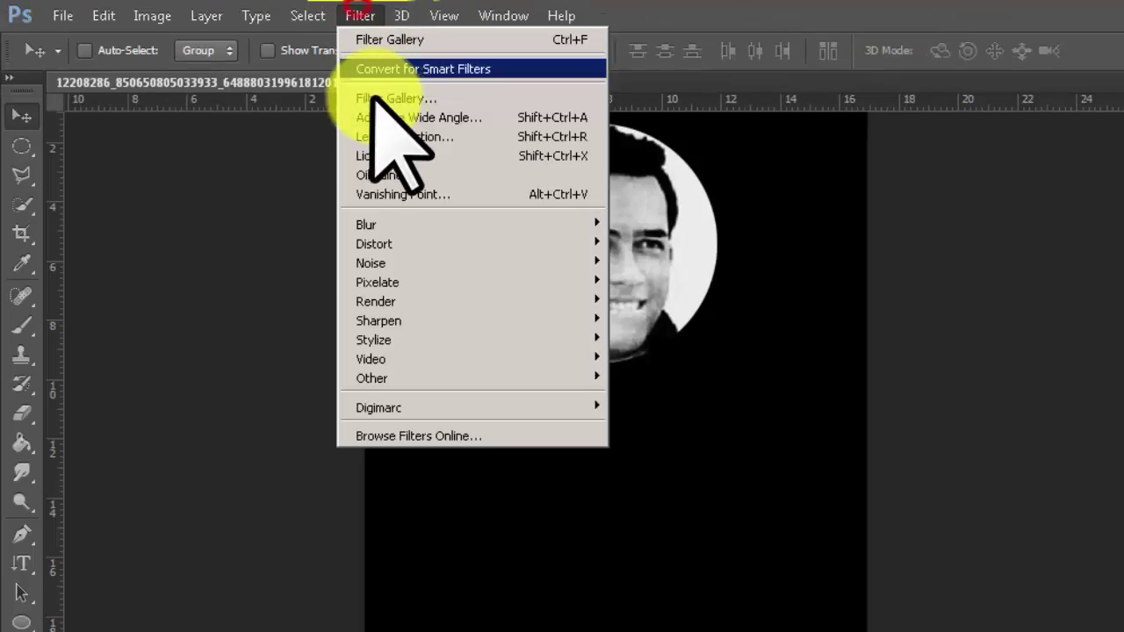
left_click(380, 98)
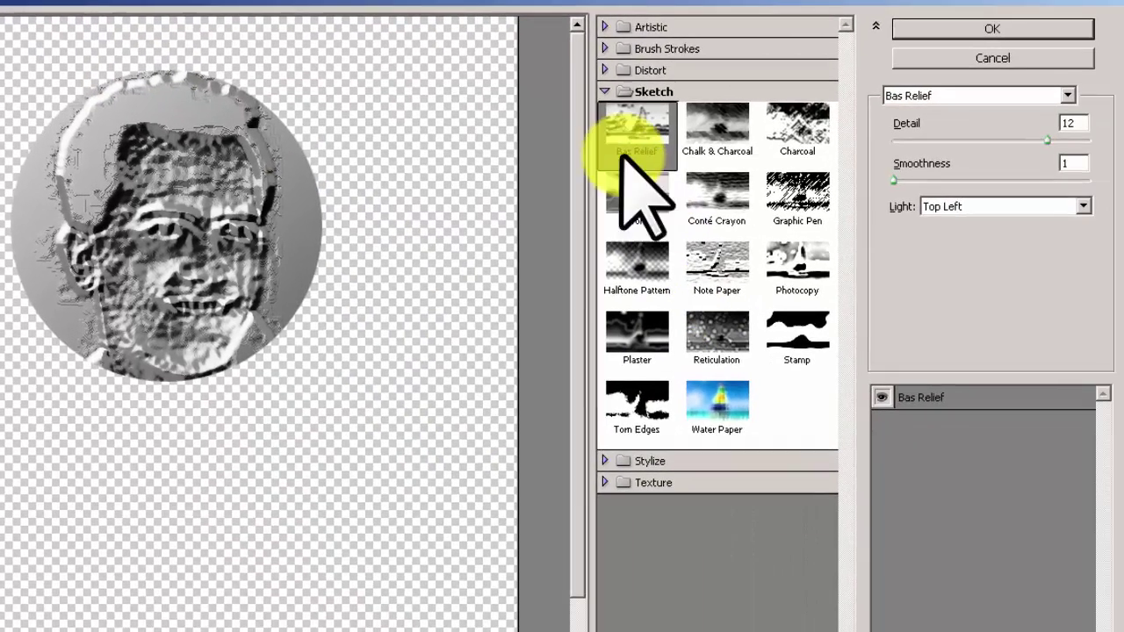
left_click(604, 91)
left_click(604, 91)
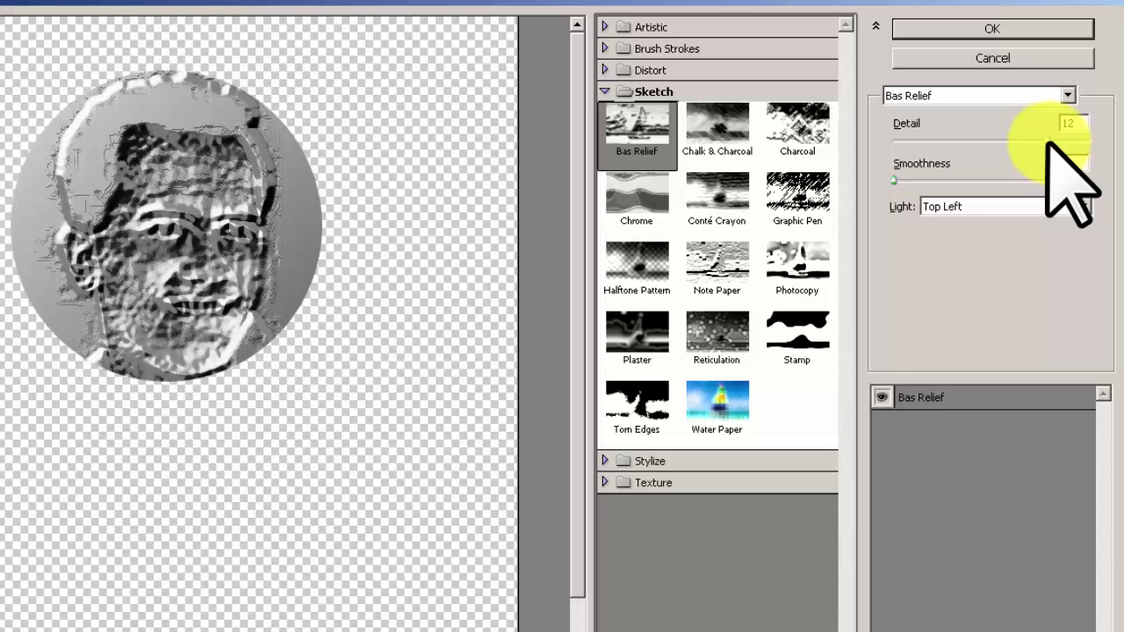
left_click_drag(1046, 139, 1035, 165)
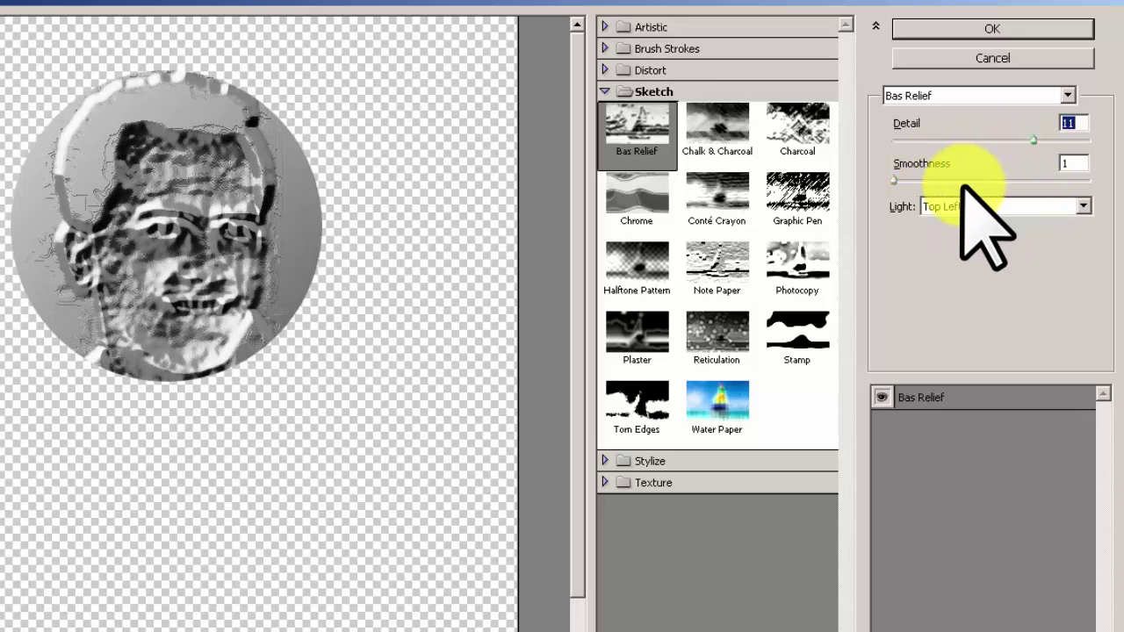
mouse_move(895, 180)
left_mouse_down()
mouse_move(996, 188)
mouse_move(881, 182)
left_mouse_up()
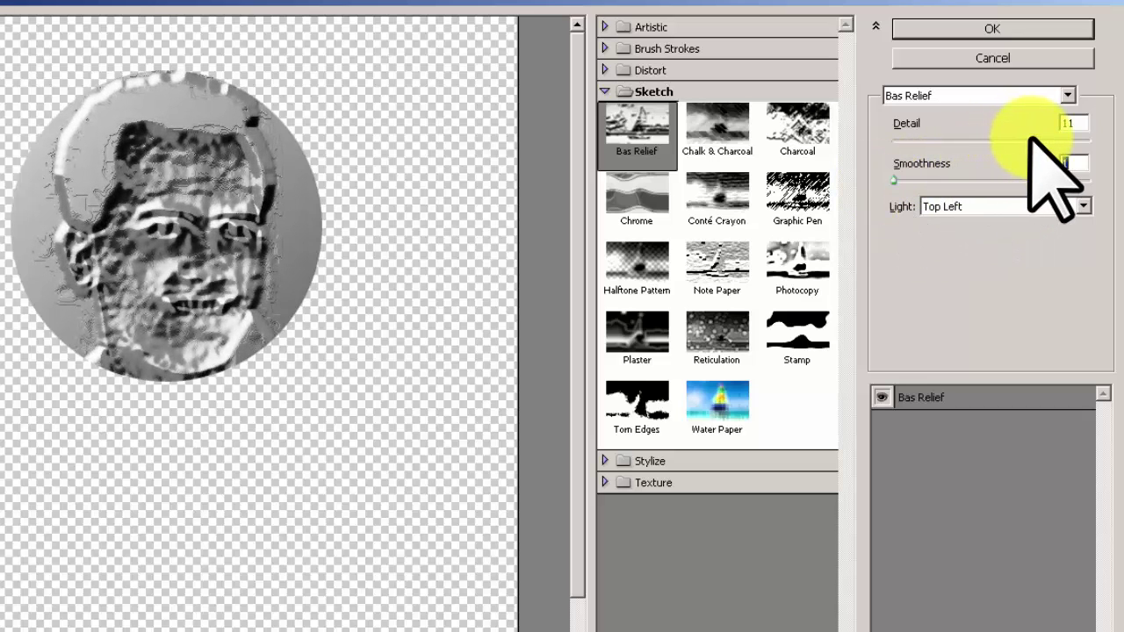
left_click_drag(1035, 139, 1043, 138)
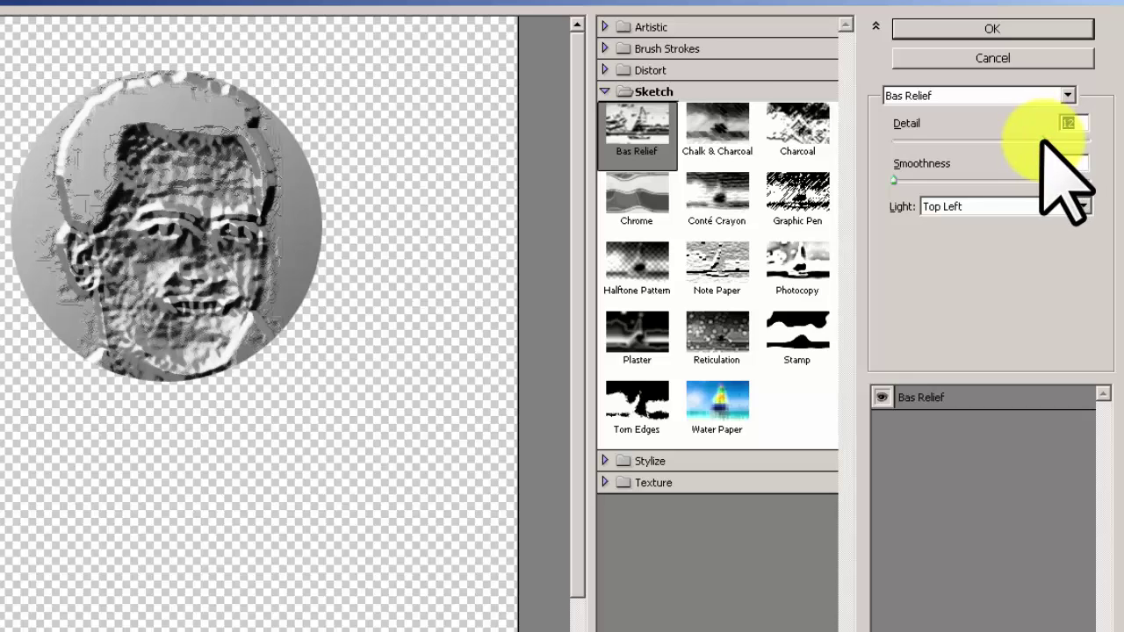
Try the Left, Top, Bottom Left, Bottom Right and Top Left light directions for the Bas Relief filter
left_click(1083, 207)
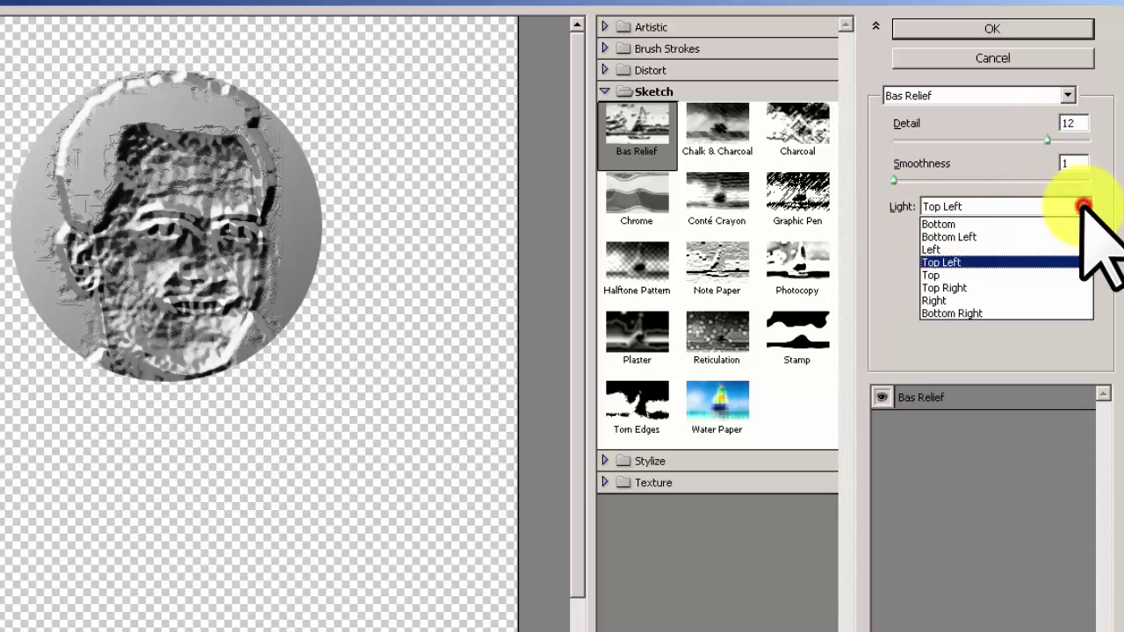
left_click(946, 249)
left_click(1083, 206)
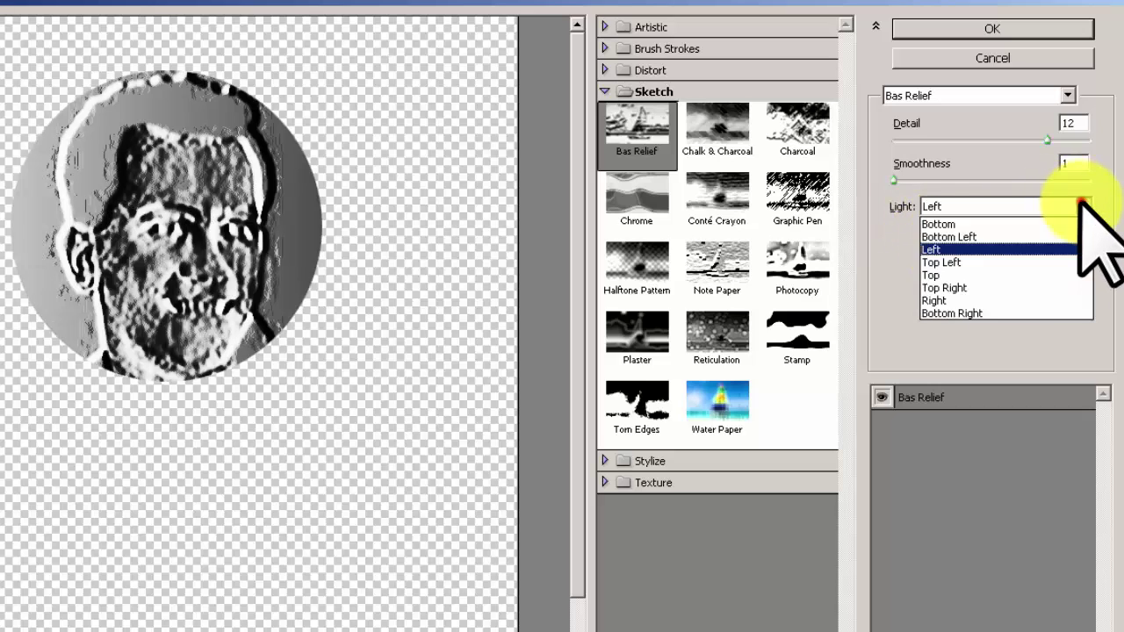
left_click(944, 275)
left_click(1082, 207)
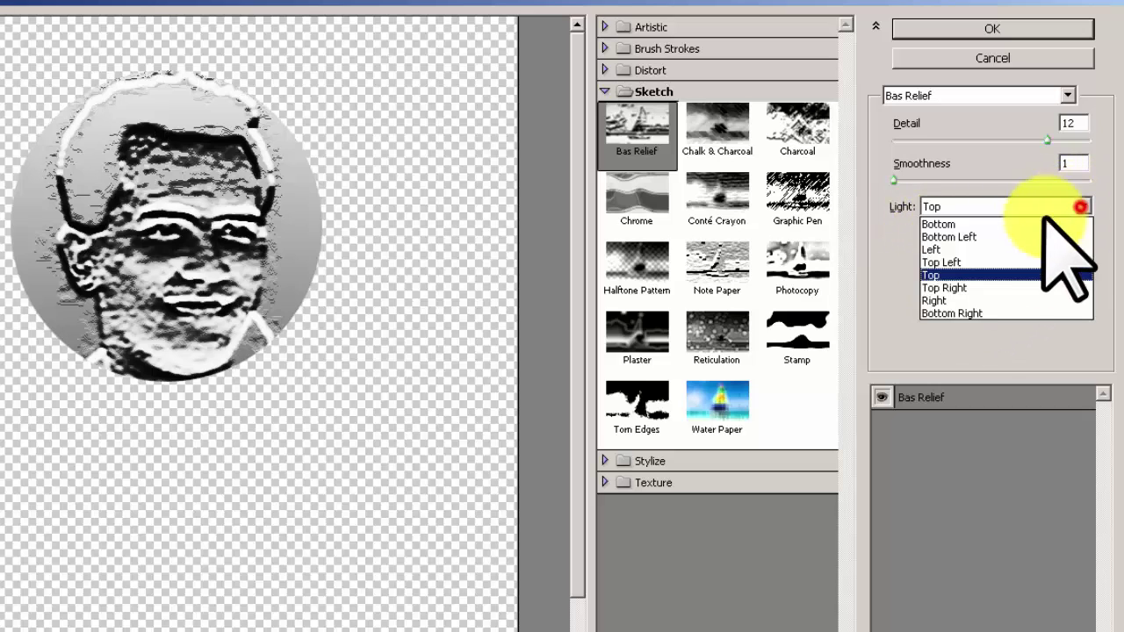
left_click(948, 238)
left_click(1082, 207)
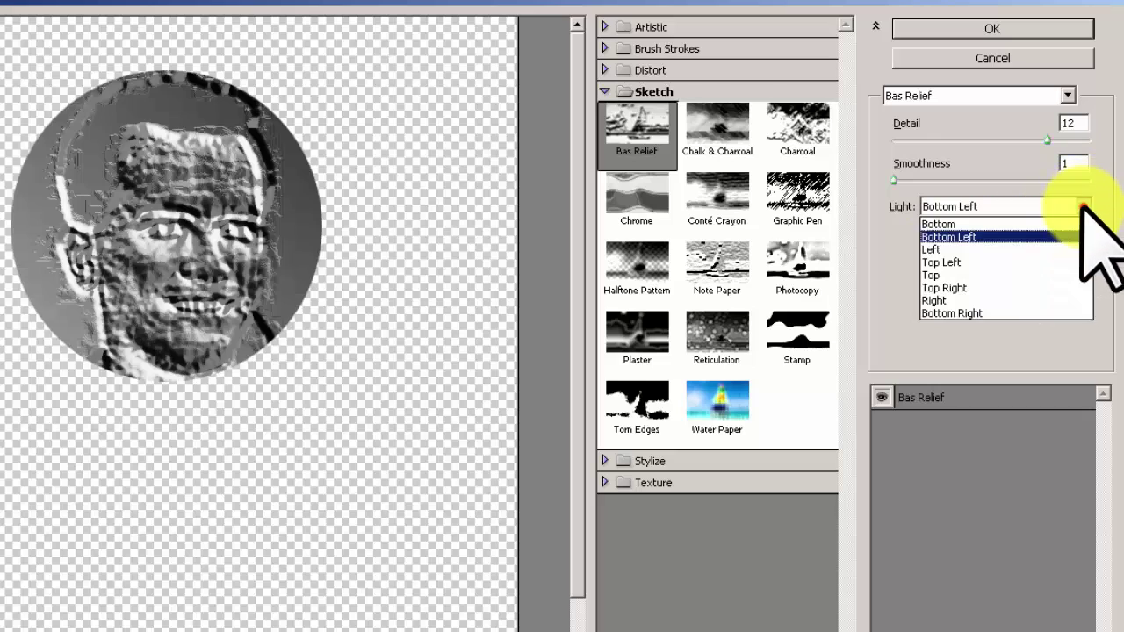
left_click(959, 312)
left_click(1083, 207)
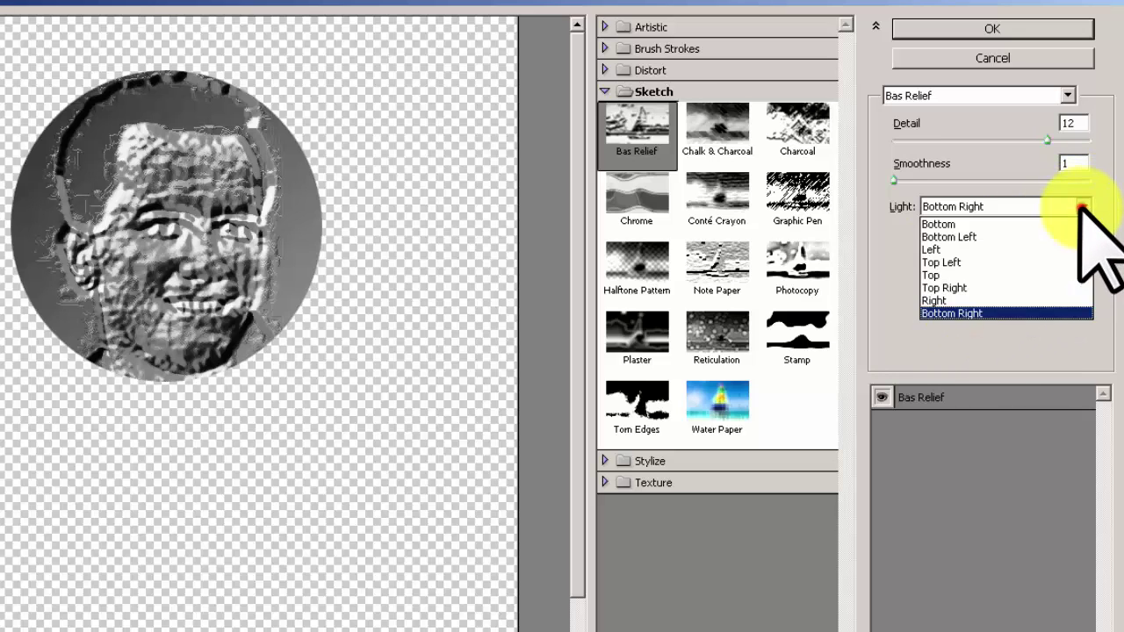
left_click(960, 261)
Set the Bas Relief light direction to Top Right with Detail 12 and Smoothness 1, and apply the filter
left_click(1082, 206)
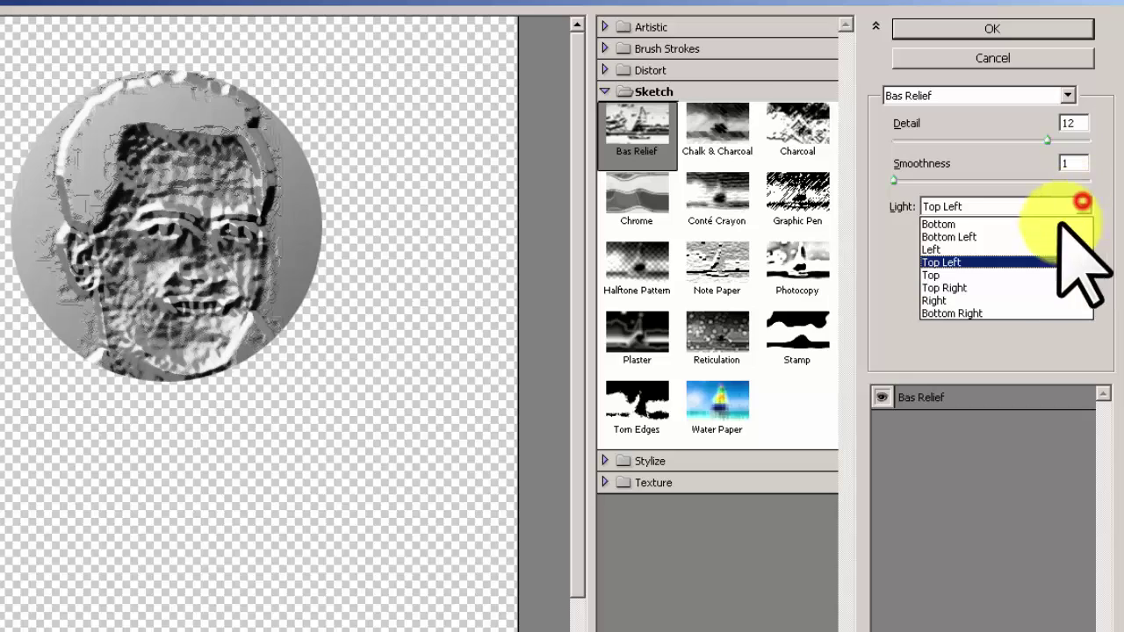
left_click(965, 287)
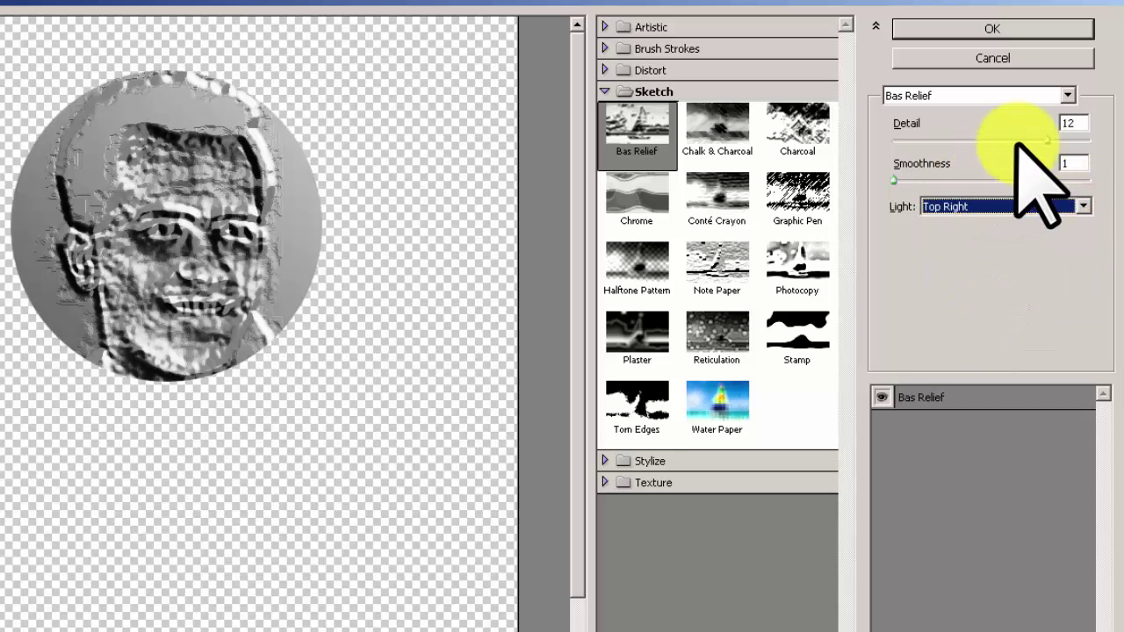
mouse_move(1046, 139)
left_mouse_down()
mouse_move(1019, 143)
mouse_move(1082, 137)
mouse_move(1039, 153)
left_mouse_up()
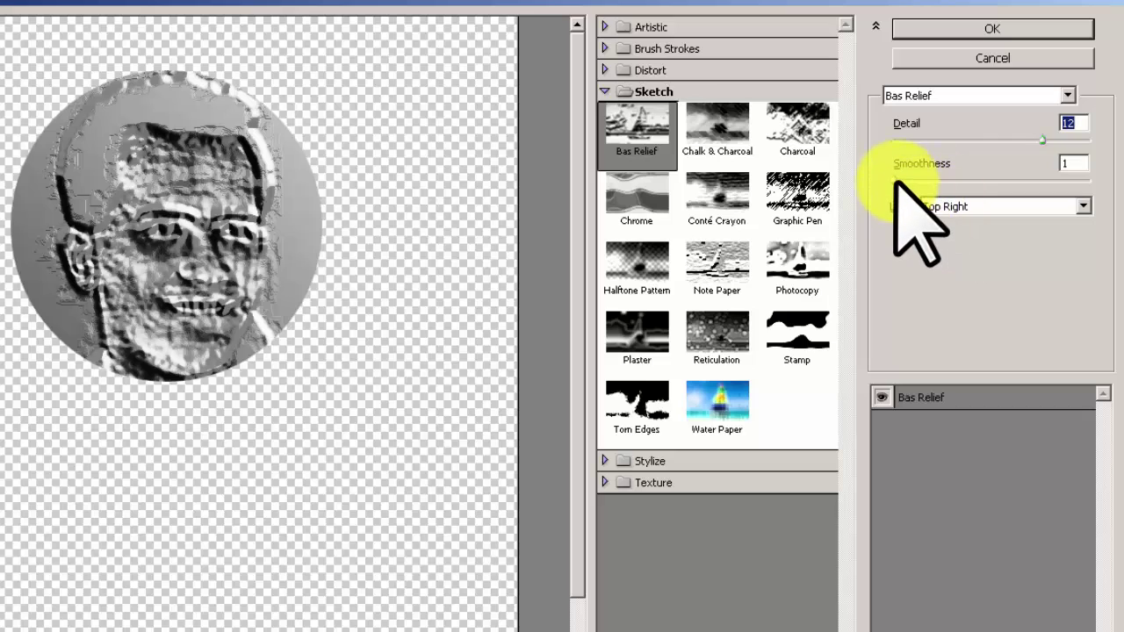
mouse_move(895, 181)
left_mouse_down()
mouse_move(949, 180)
mouse_move(896, 162)
mouse_move(891, 181)
left_mouse_up()
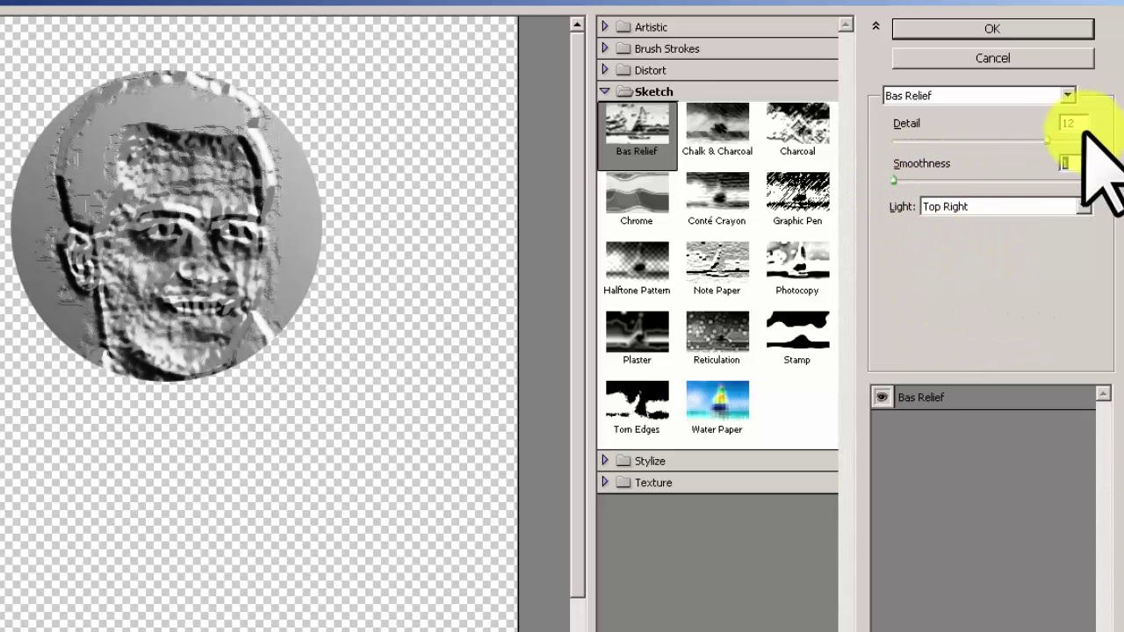
left_click(966, 29)
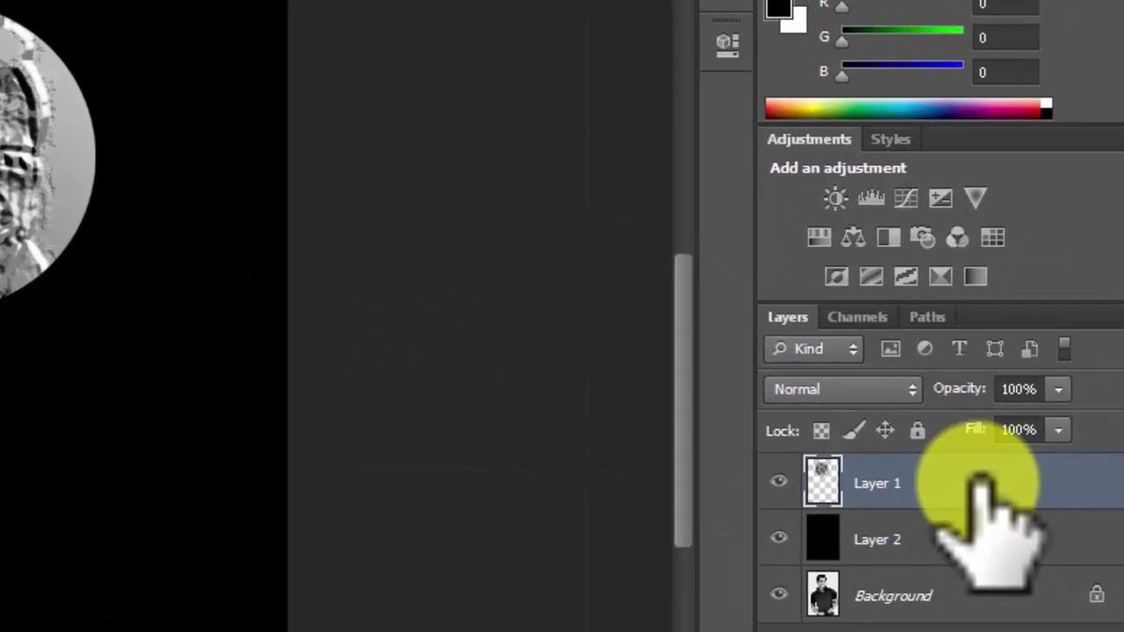
Place the circular head layer in a new layer group and name the group "coin"
left_click_drag(1024, 477, 1021, 631)
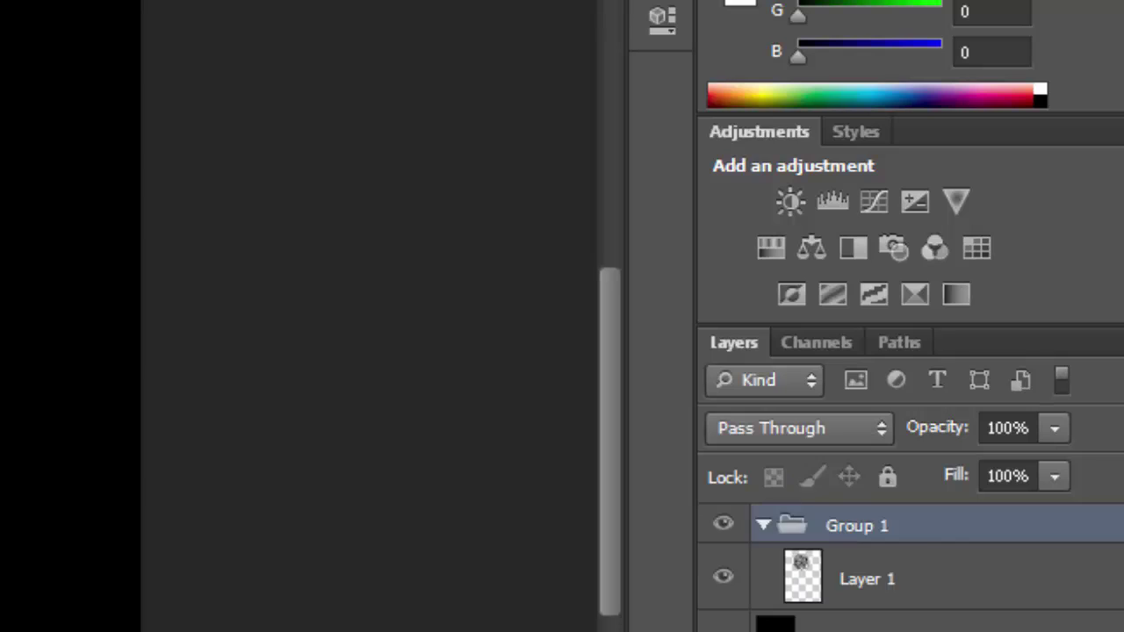
double_click(889, 525)
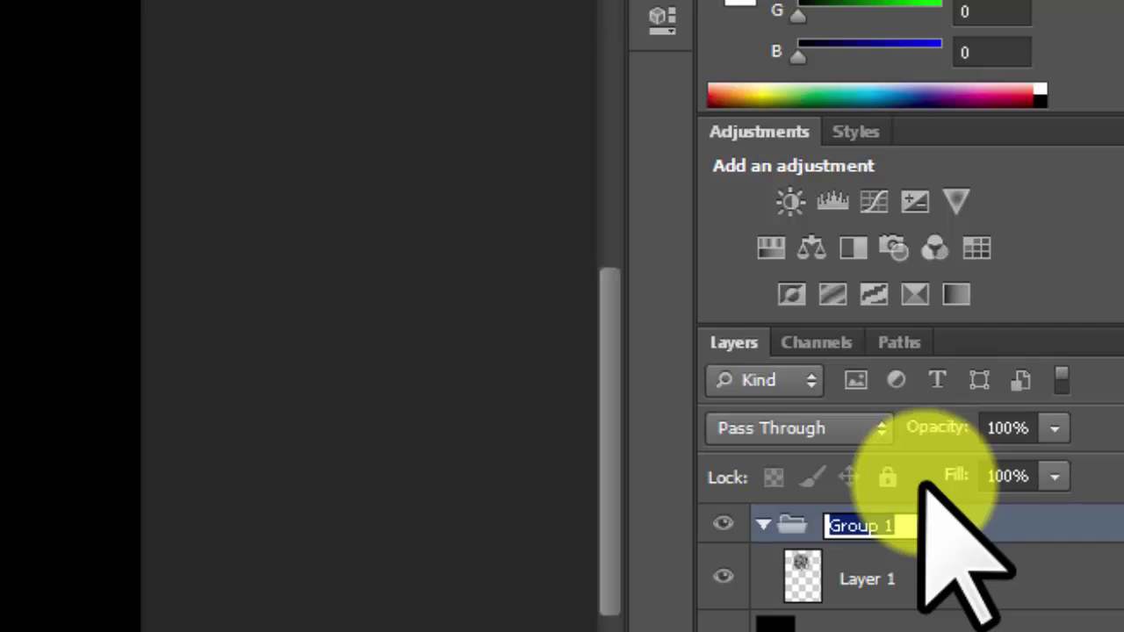
type("coin")
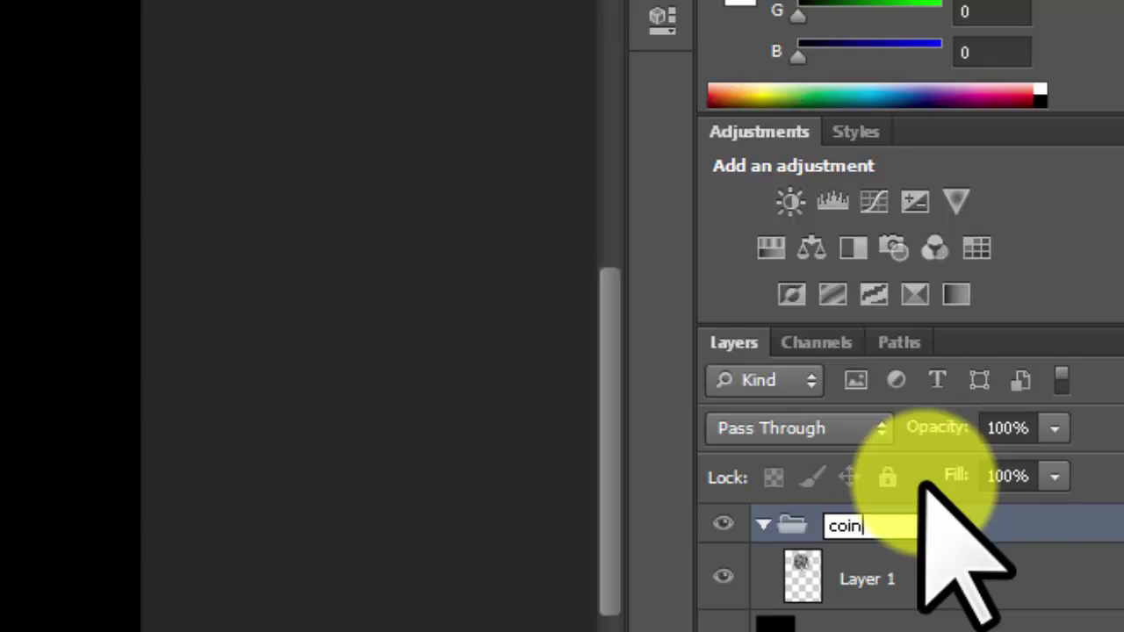
left_click(1023, 518)
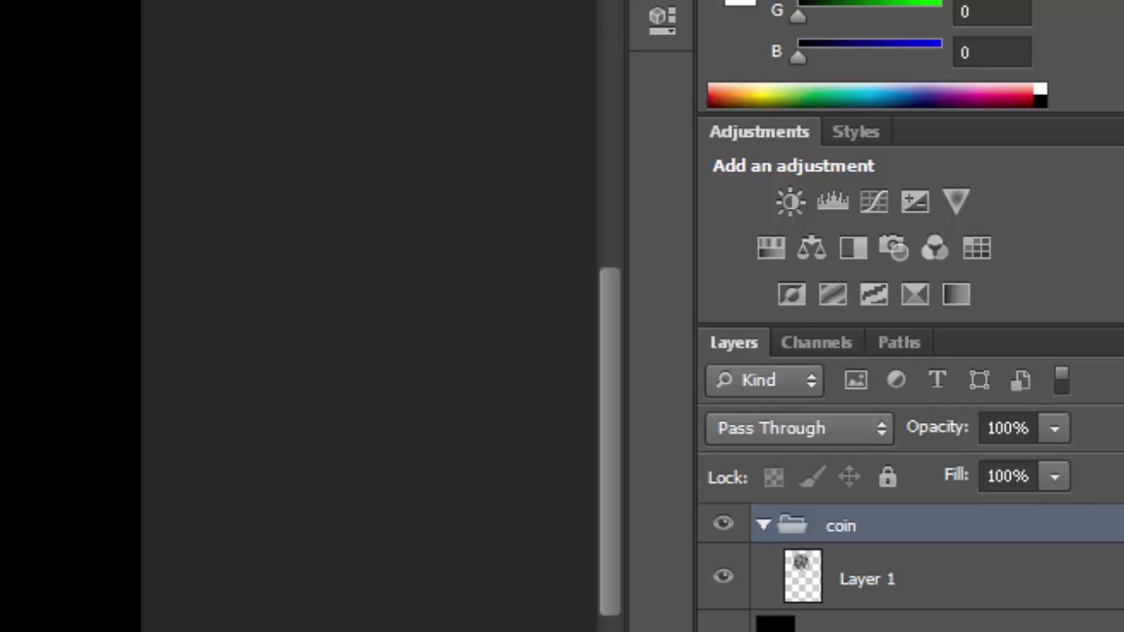
Add a Color Balance adjustment layer and place it above the coin group
left_click(913, 630)
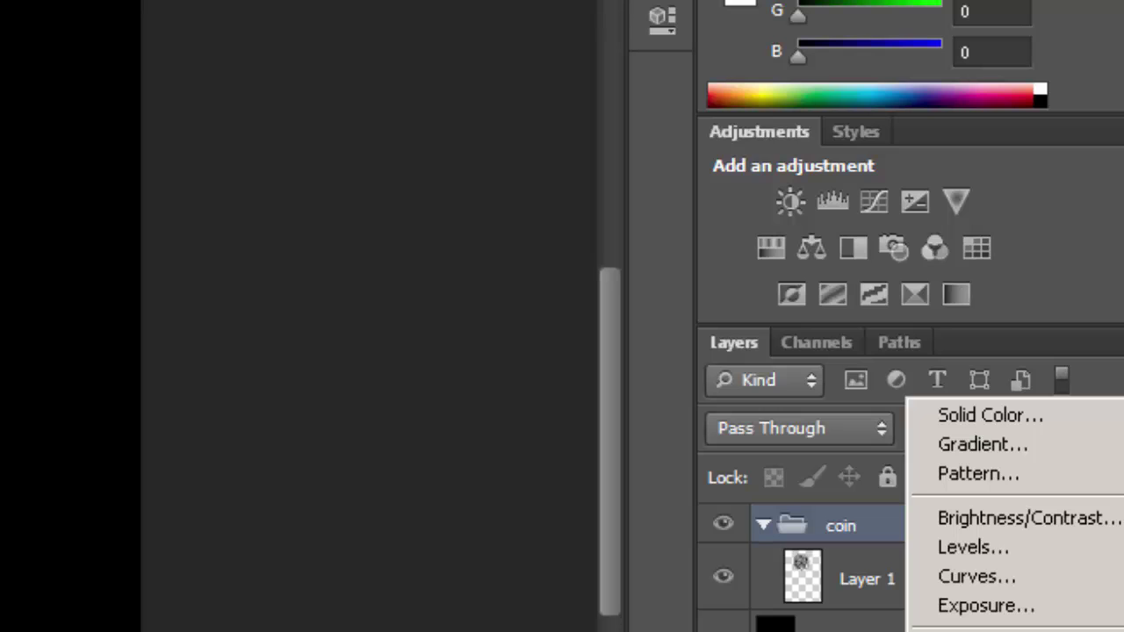
left_click(988, 630)
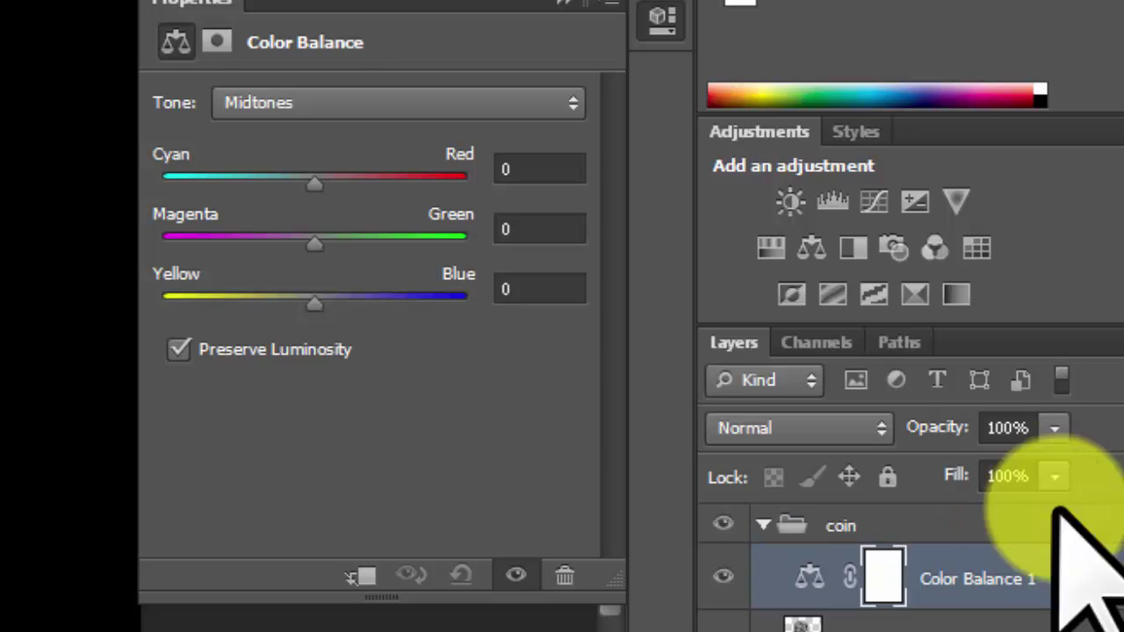
left_click_drag(1066, 583, 1049, 530)
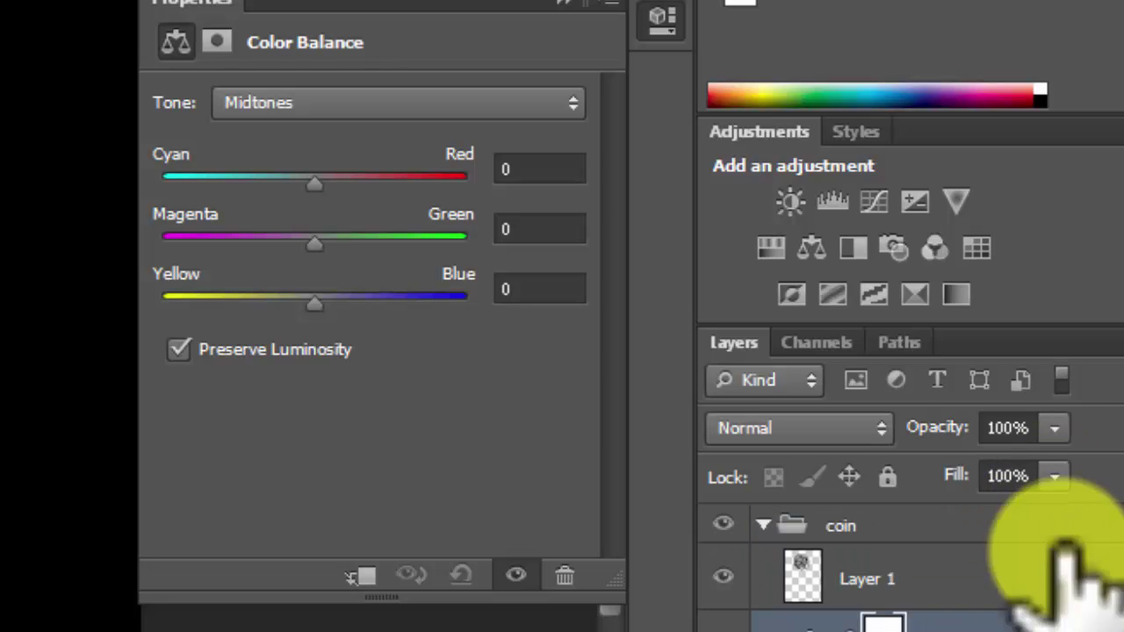
left_click_drag(1083, 606, 738, 453)
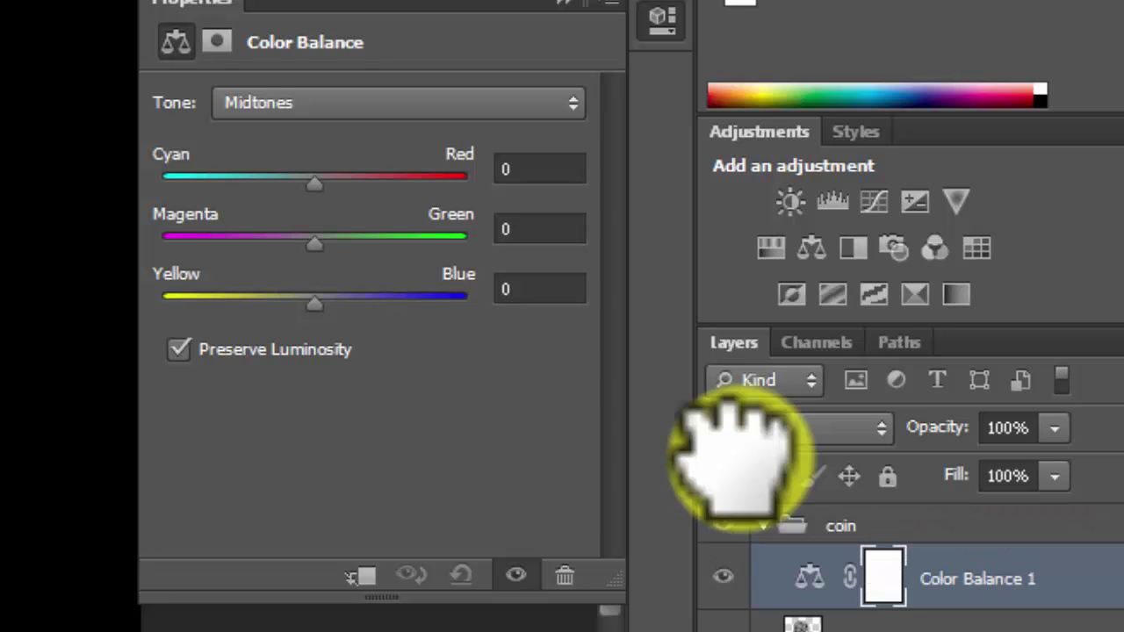
left_click(722, 577)
left_click(723, 526)
left_click(723, 526)
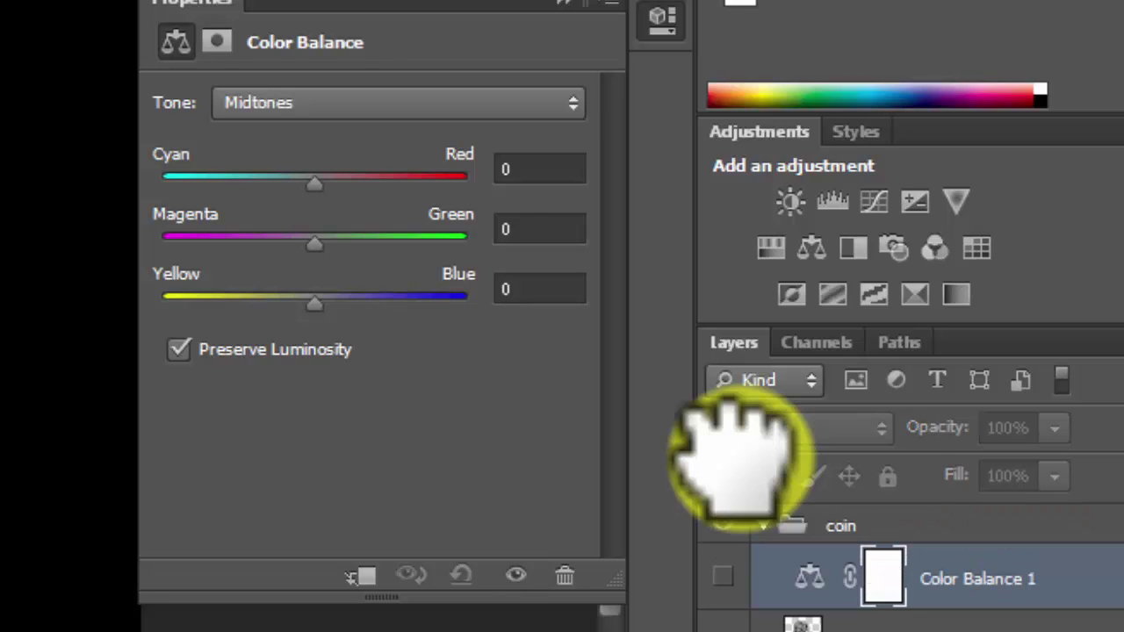
left_click(723, 577)
left_click_drag(977, 579, 977, 508)
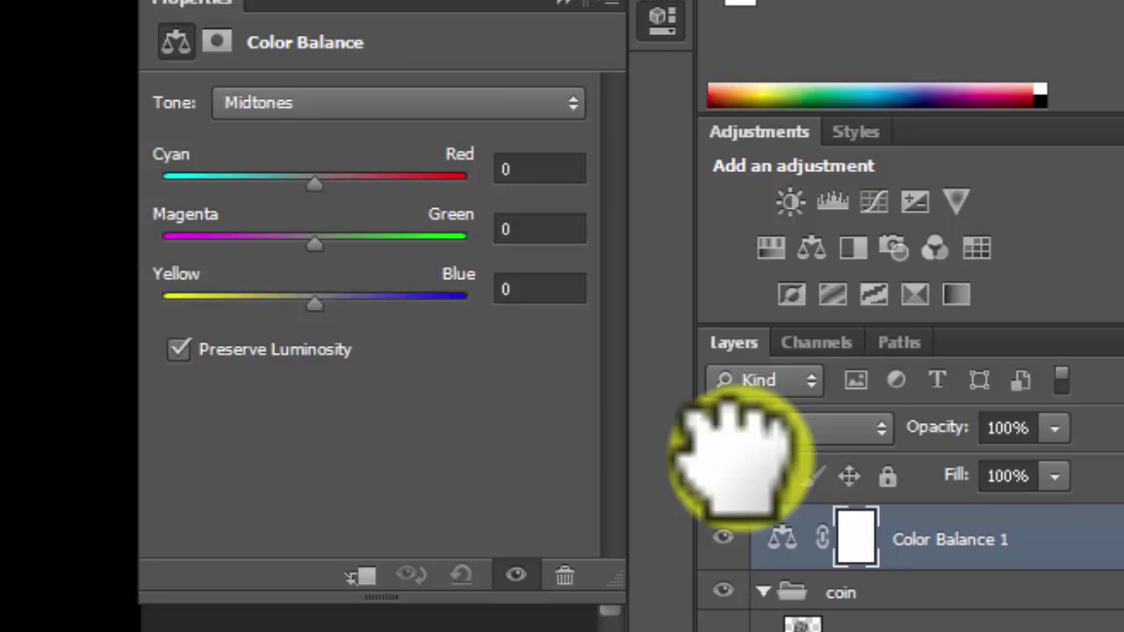
Set the Color Balance midtones to 74 for Cyan/Red, 25 for Magenta/Green and -82 for Yellow/Blue
left_click(539, 168)
key("BackSpace")
type("7")
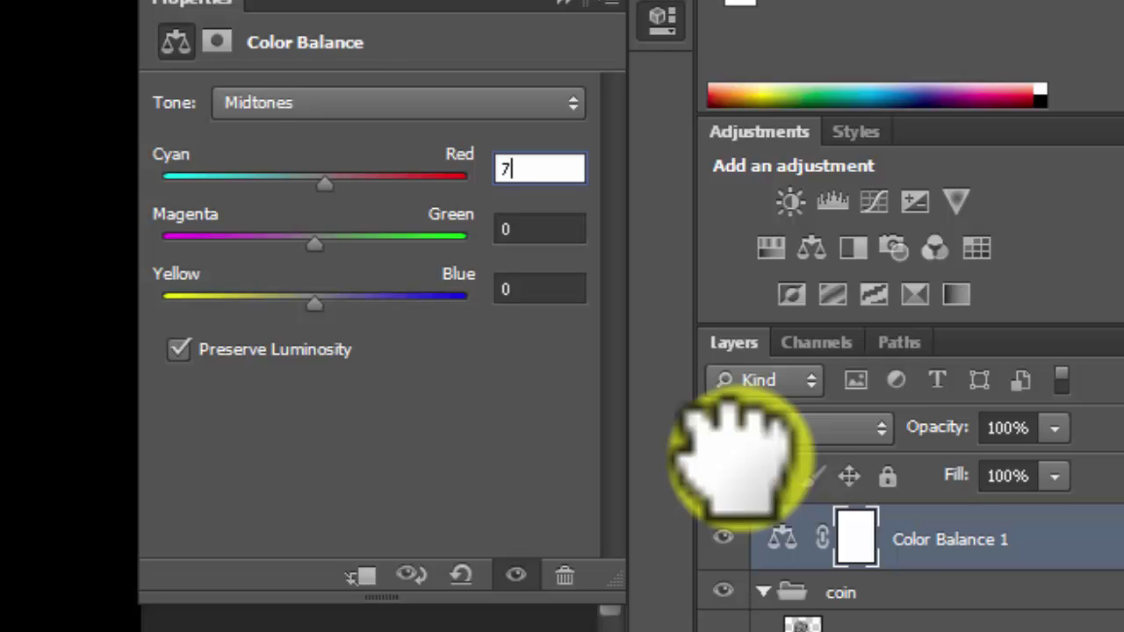
type("4")
key("Tab")
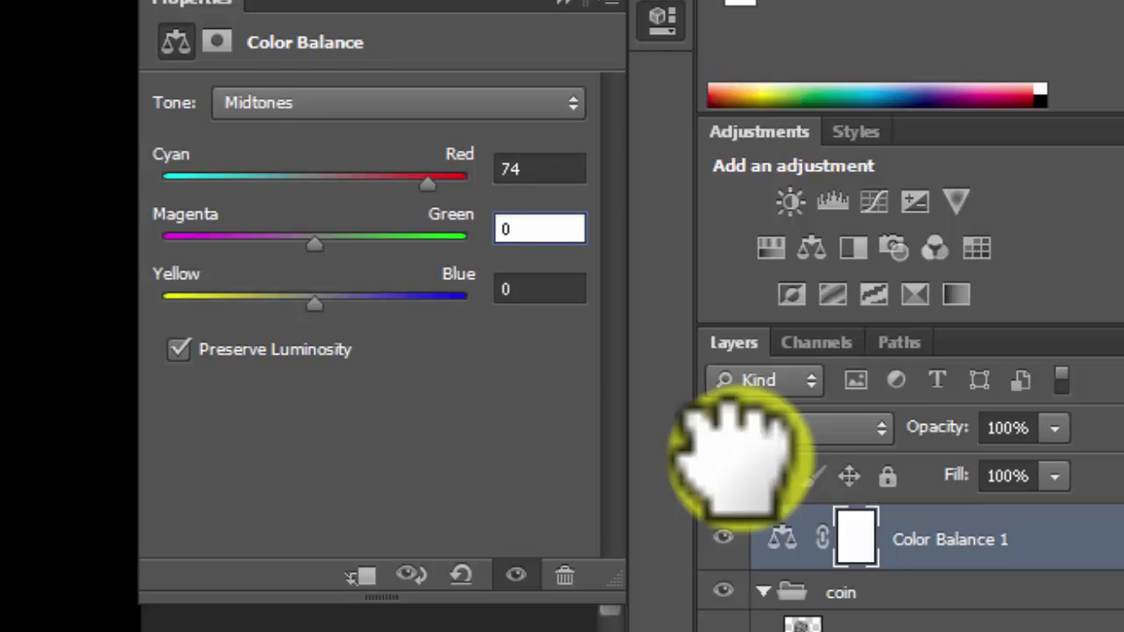
key("BackSpace")
type("25")
key("Tab")
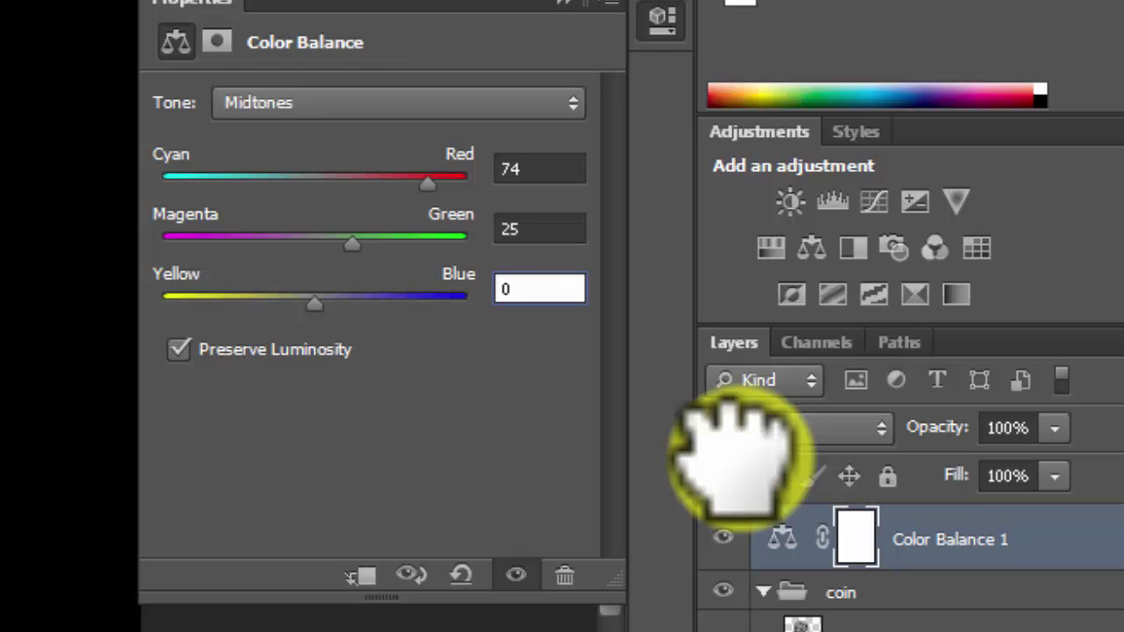
key("BackSpace")
type("-82")
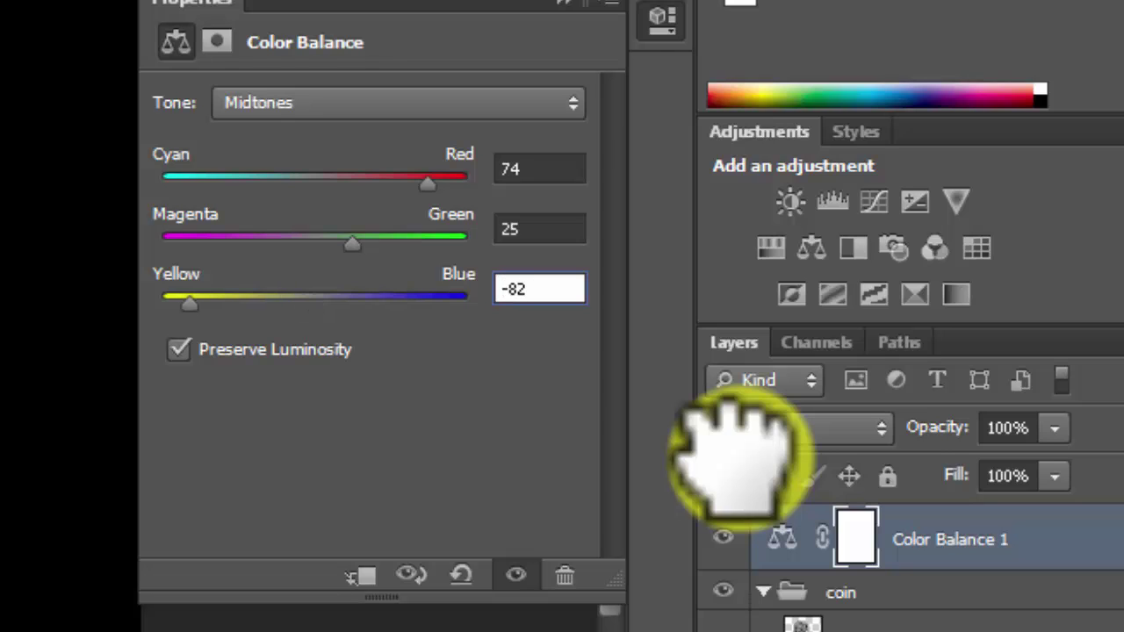
key("Up")
mouse_move(192, 304)
left_mouse_down()
mouse_move(337, 304)
mouse_move(164, 304)
mouse_move(190, 304)
left_mouse_up()
mouse_move(428, 184)
left_mouse_down()
mouse_move(354, 183)
mouse_move(466, 184)
mouse_move(411, 183)
mouse_move(428, 184)
left_mouse_up()
Set the Color Balance shadows to 20 for Cyan/Red and -61 for Yellow/Blue
left_click(398, 102)
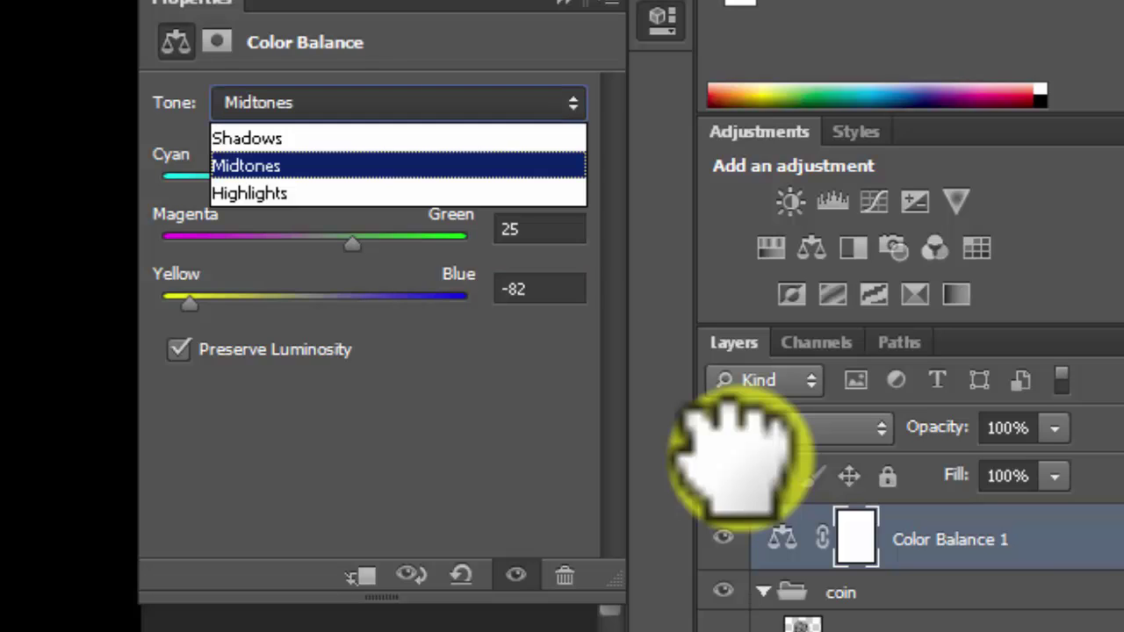
left_click(264, 139)
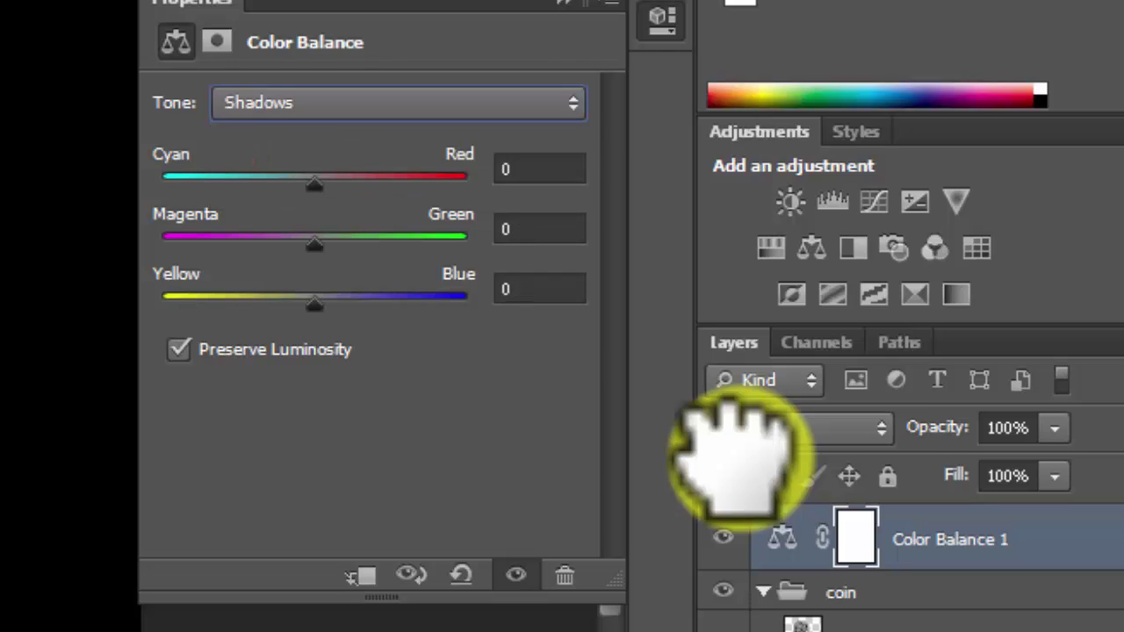
key("Tab")
key("BackSpace")
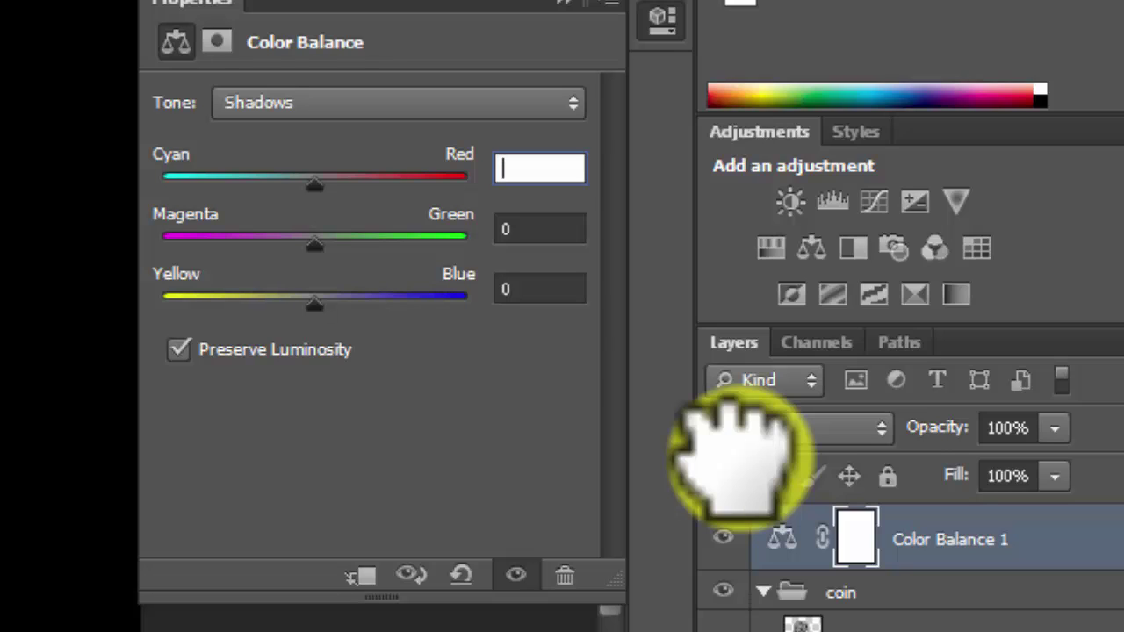
type("20")
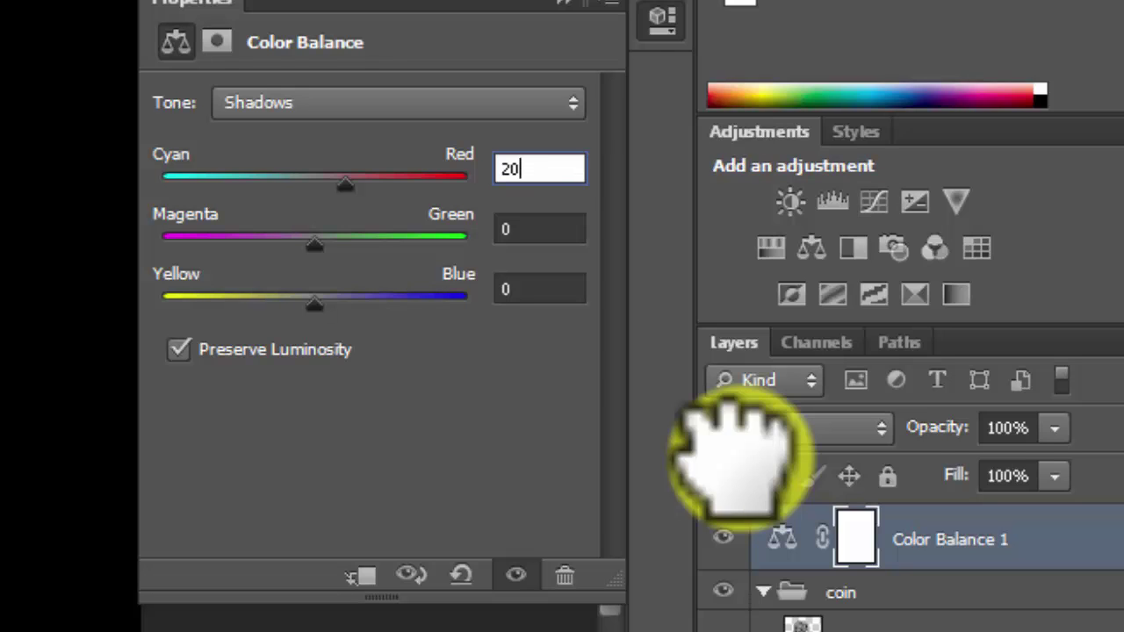
key("Tab")
key("Tab")
key("BackSpace")
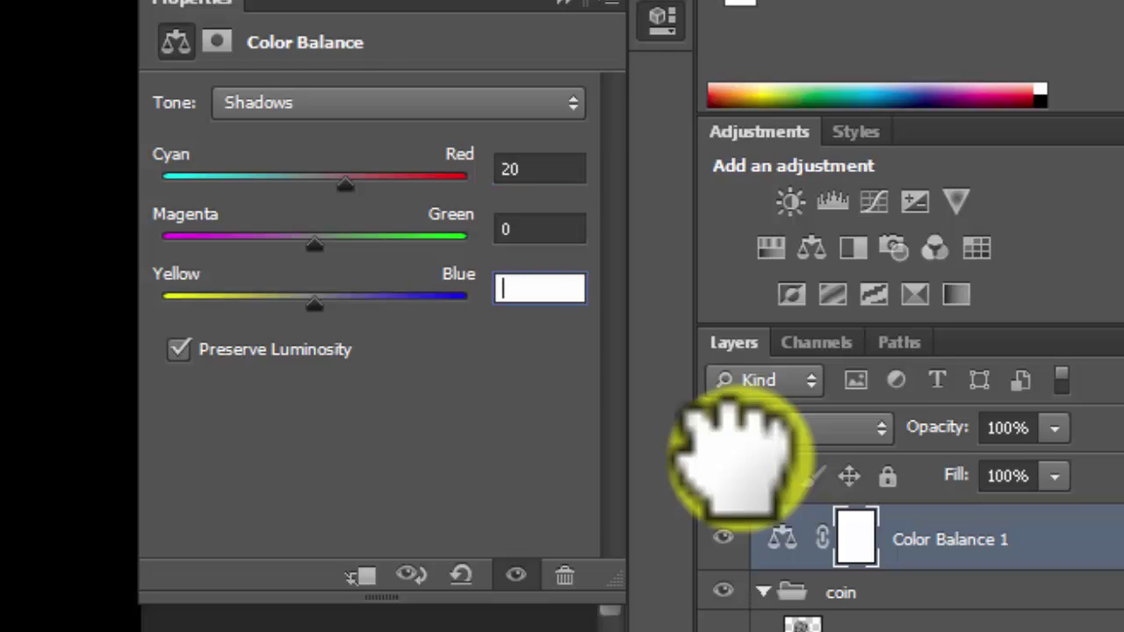
type("-61")
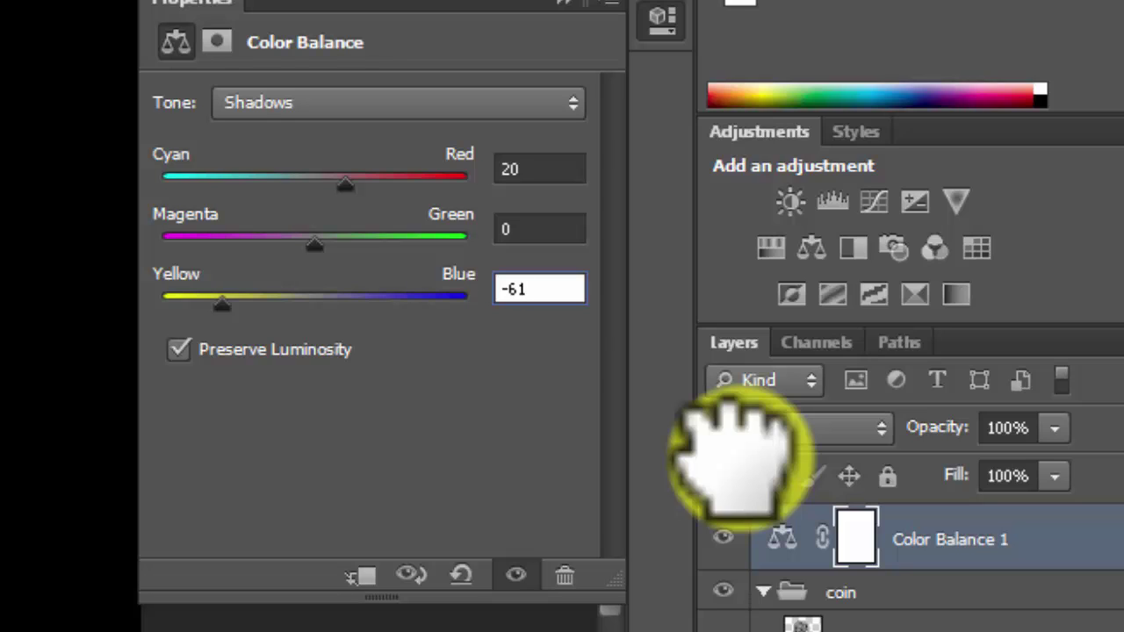
Set the Color Balance highlights to 26 Cyan/Red, 19 Magenta/Green and -40 Yellow/Blue, and clip the adjustment to the coin group
left_click(398, 102)
left_click(264, 193)
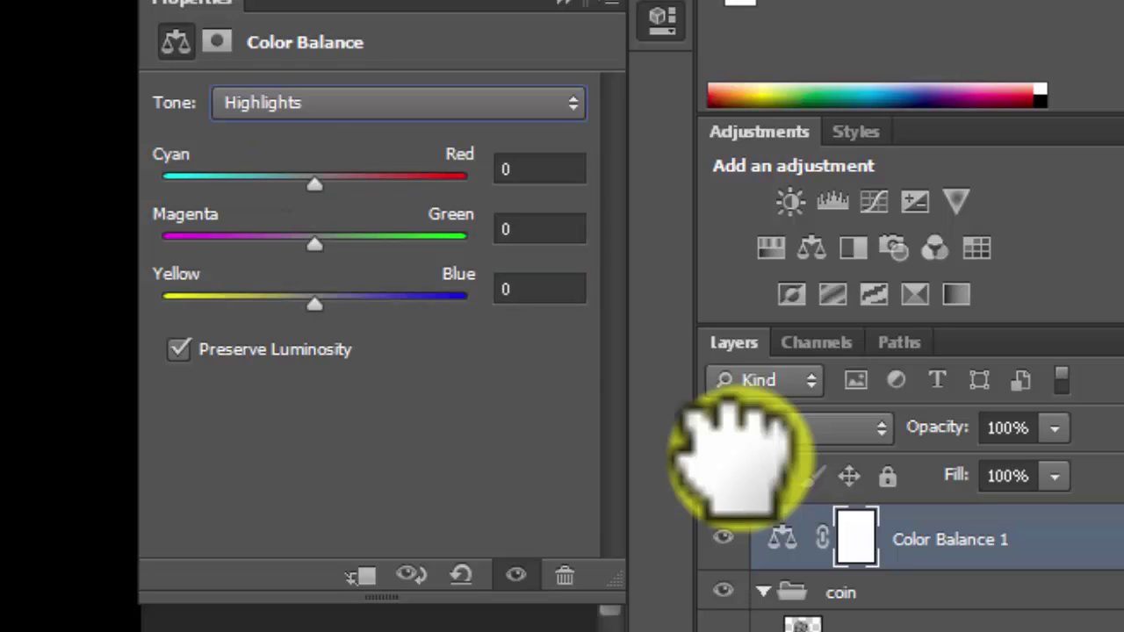
left_click(539, 168)
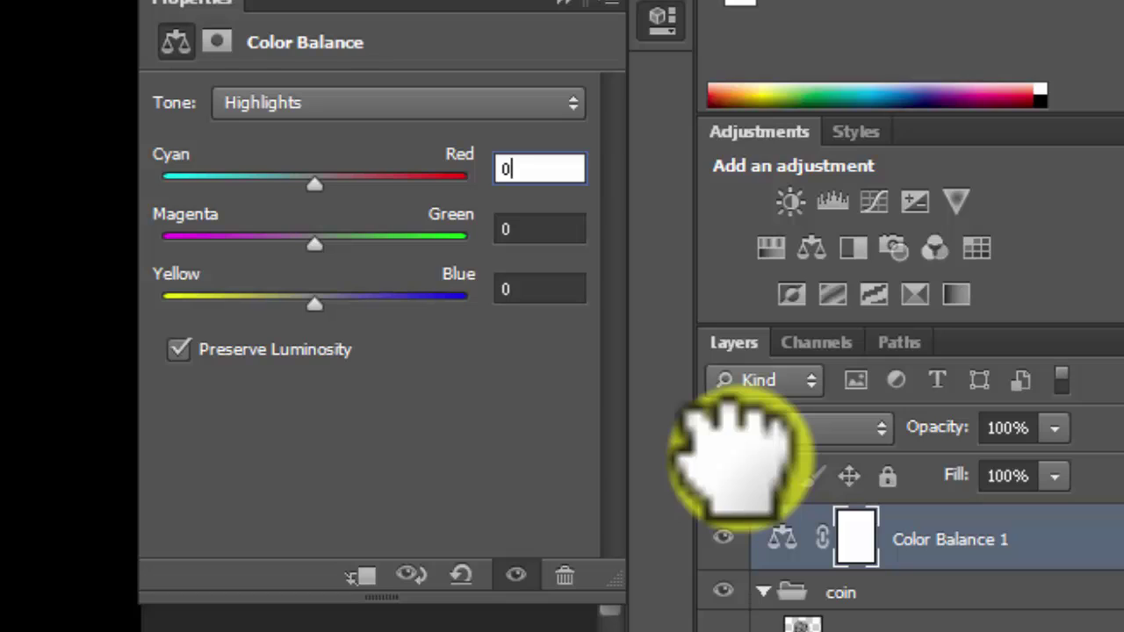
key("BackSpace")
type("26")
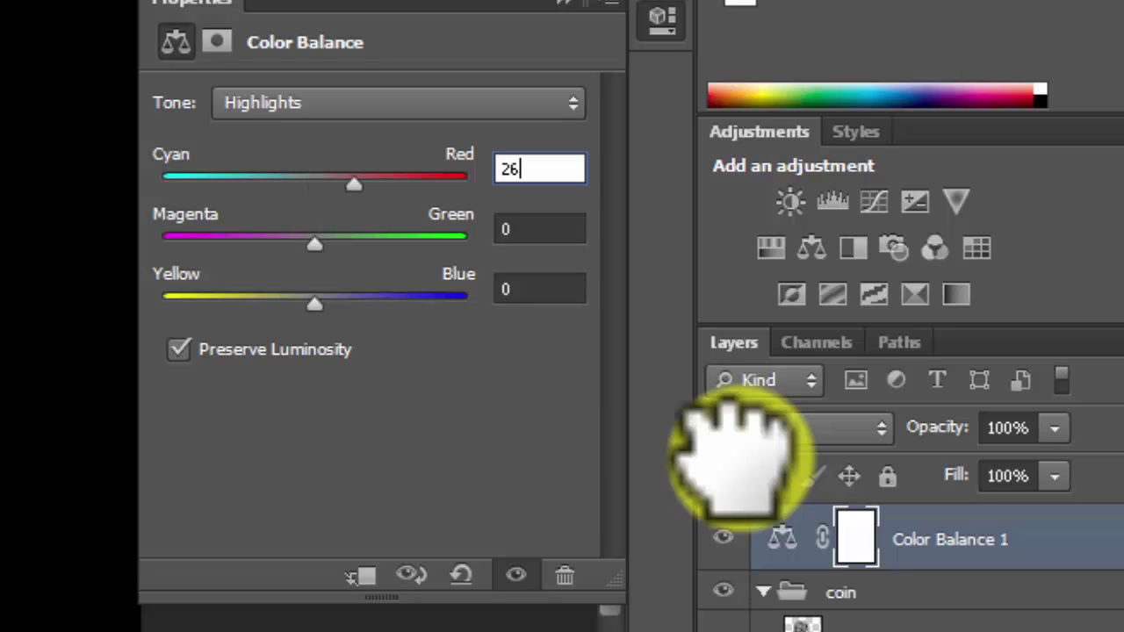
key("Tab")
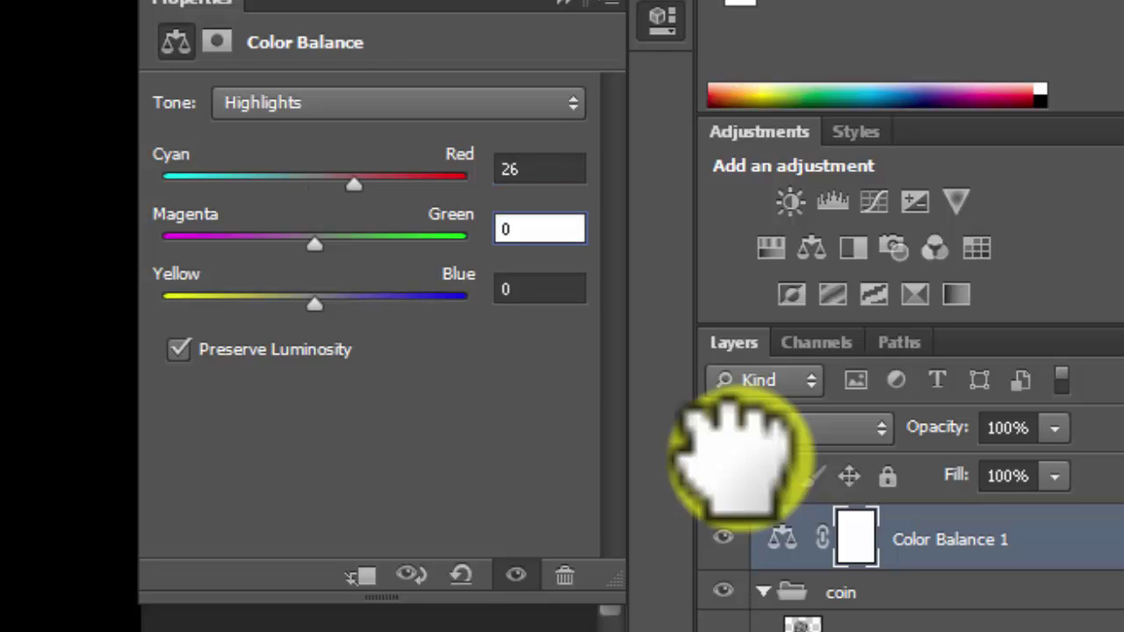
key("BackSpace")
type("19")
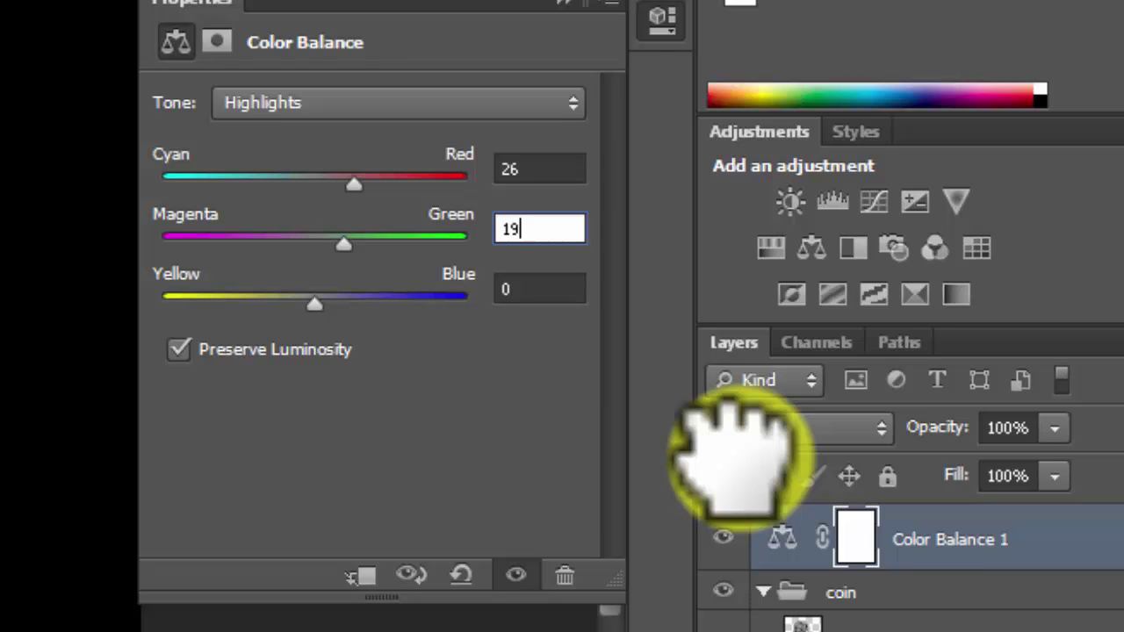
key("Tab")
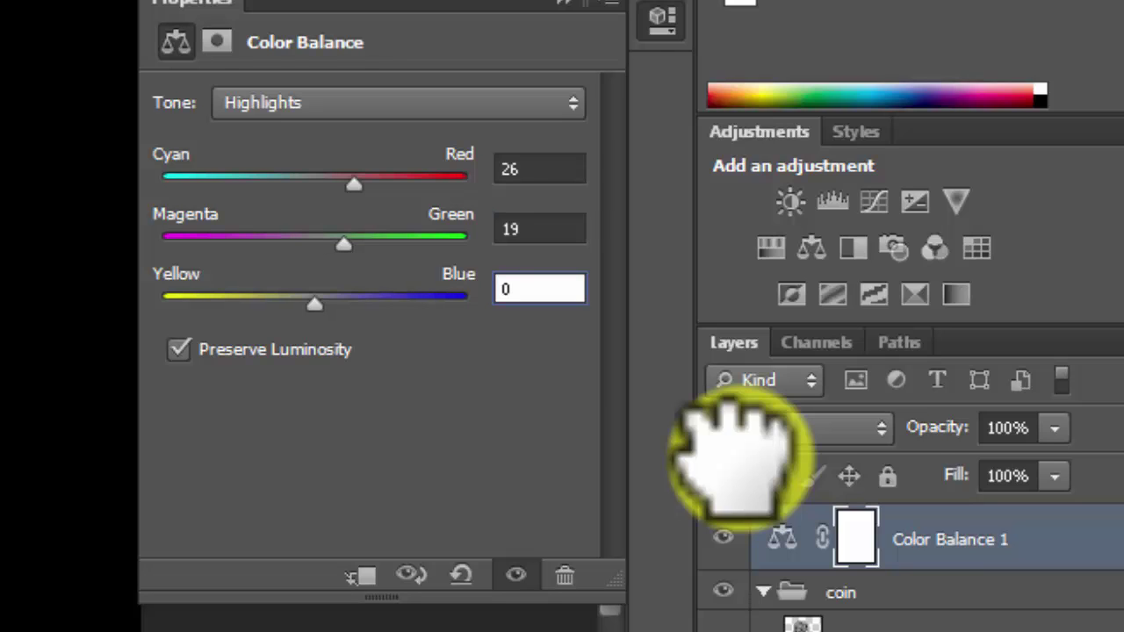
key("BackSpace")
type("-40")
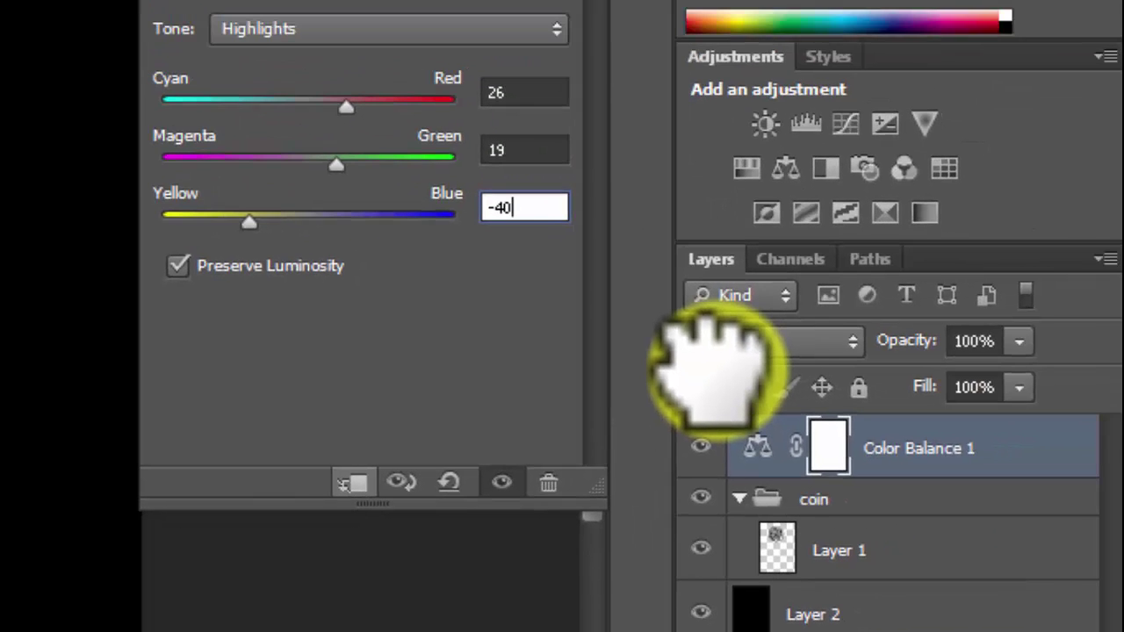
left_click(354, 483)
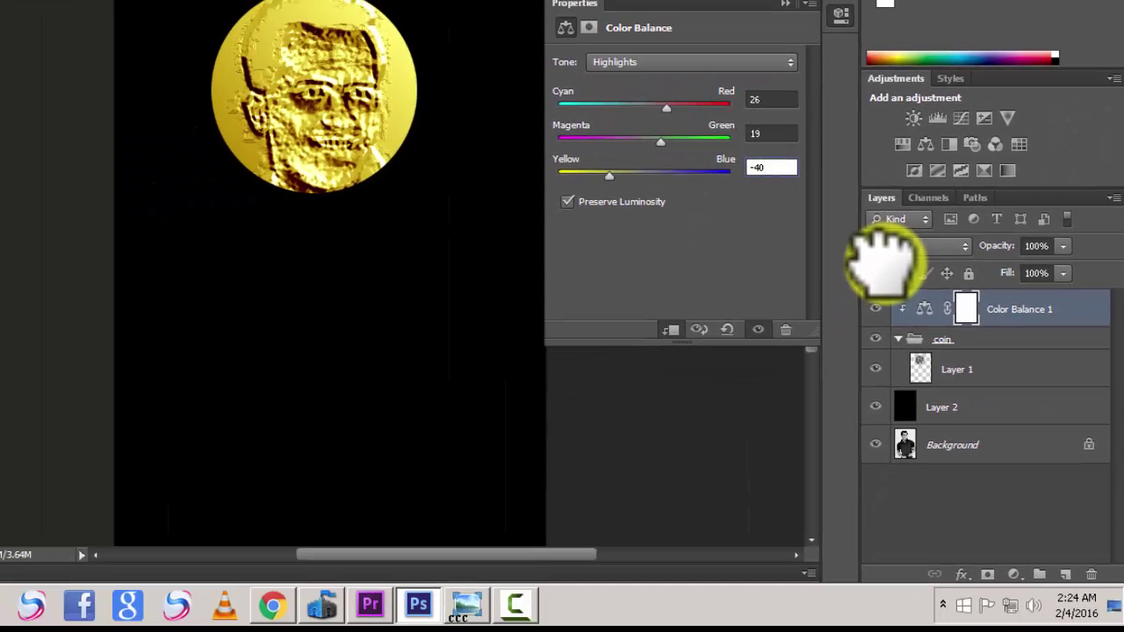
Add a Bevel & Emboss effect to the coin group and set its depth to 52%
left_click(883, 264)
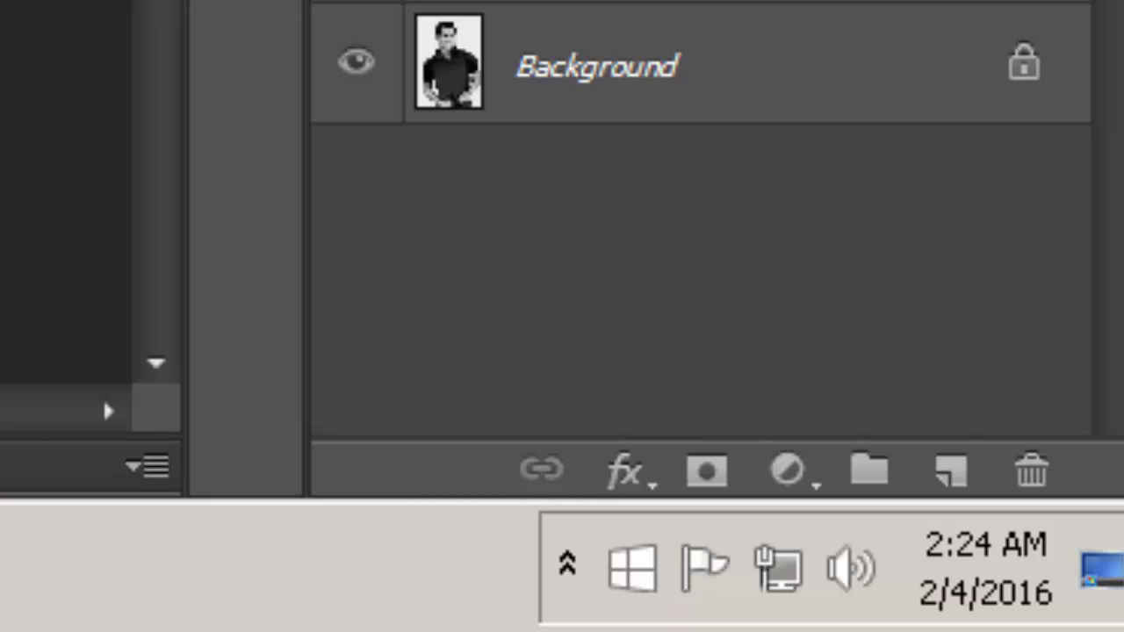
left_click(626, 472)
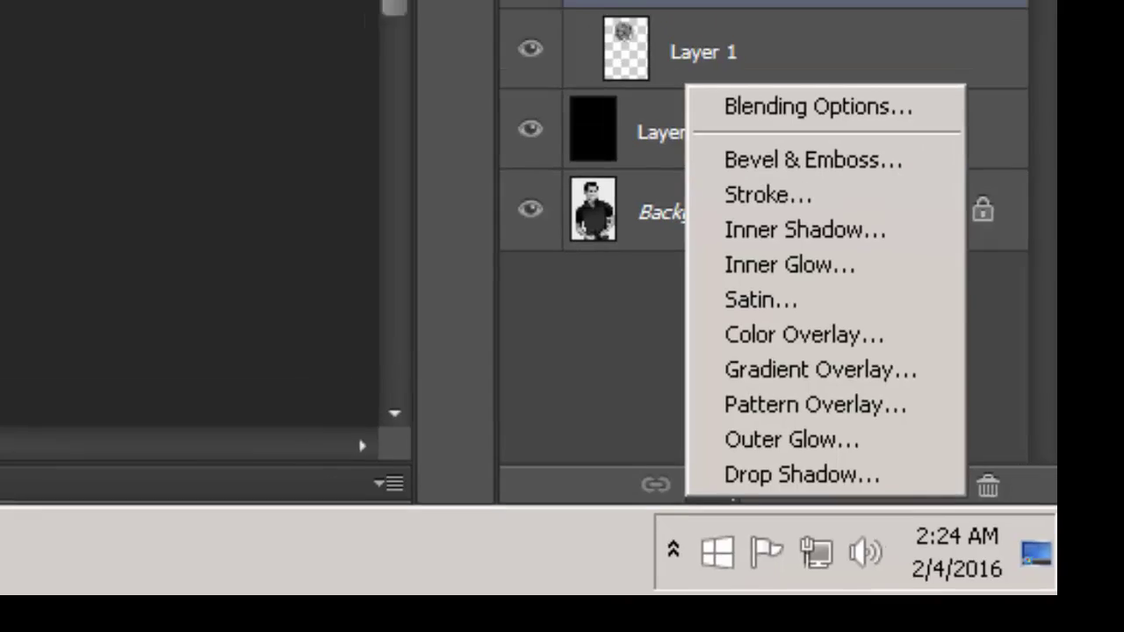
left_click(786, 95)
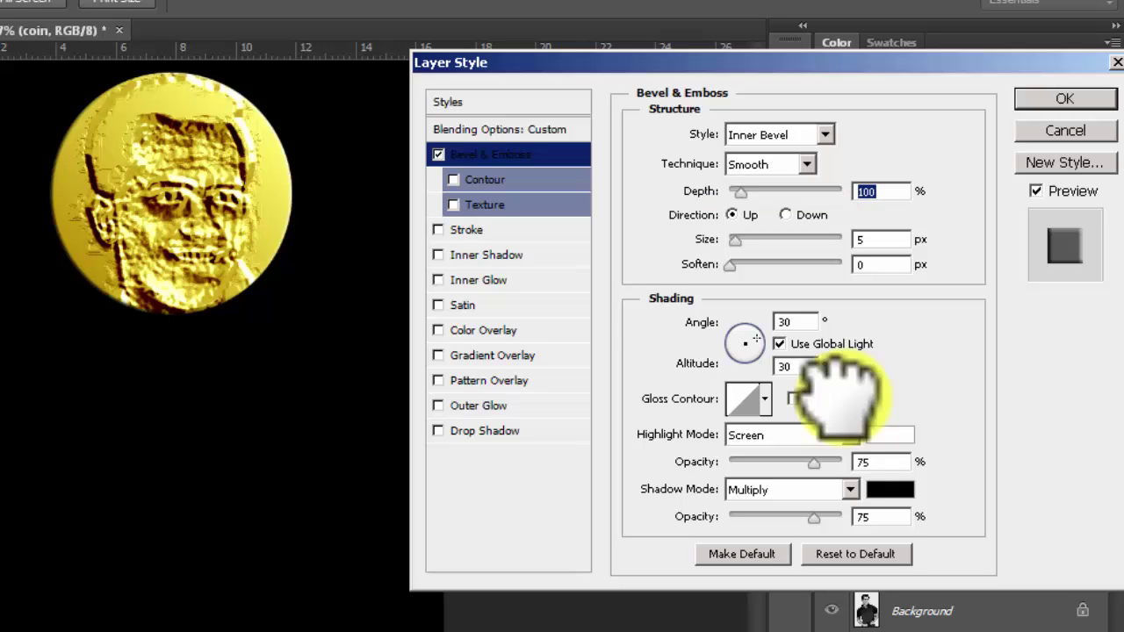
key("Down")
key("Down")
key("Down")
key("Down")
key("Down")
key("Down")
key("Down")
key("Down")
key("Down")
key("Down")
key("Down")
key("Down")
key("Down")
key("Down")
key("Down")
key("Down")
key("Down")
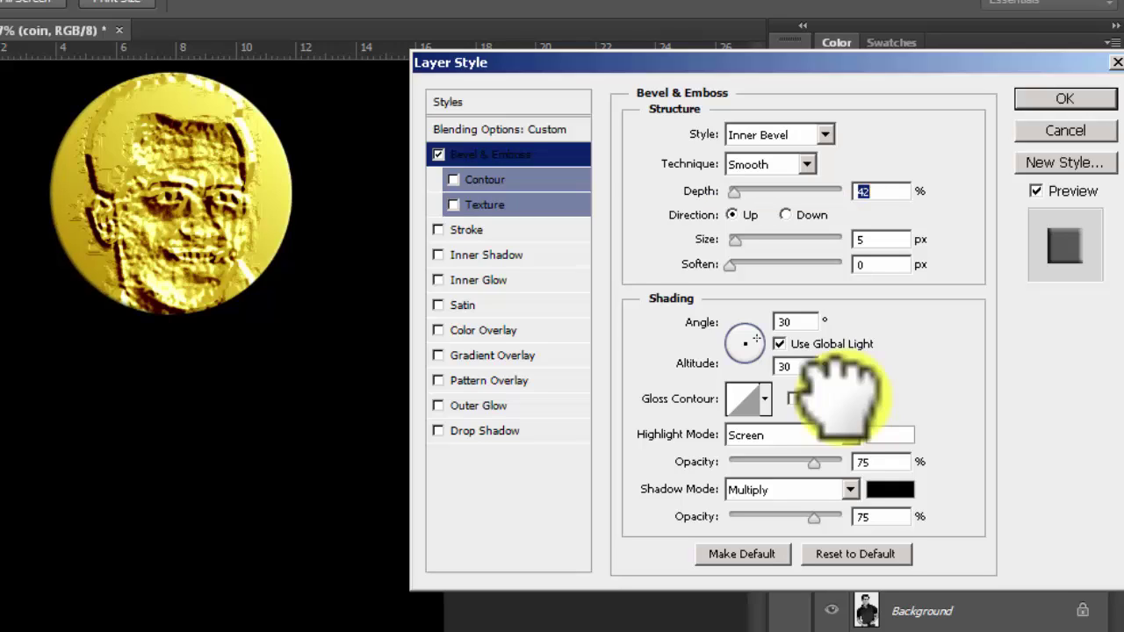
key("shift+Up")
key("shift+Up")
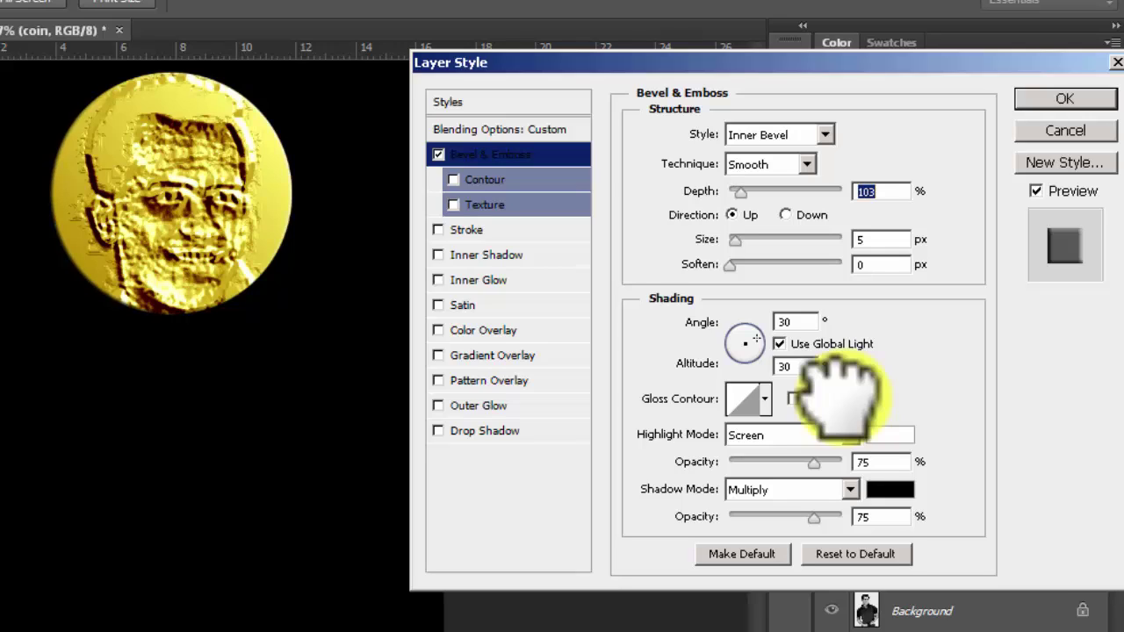
key("shift+Down")
key("shift+Down")
key("shift+Down")
key("shift+Down")
key("shift+Down")
key("shift+Down")
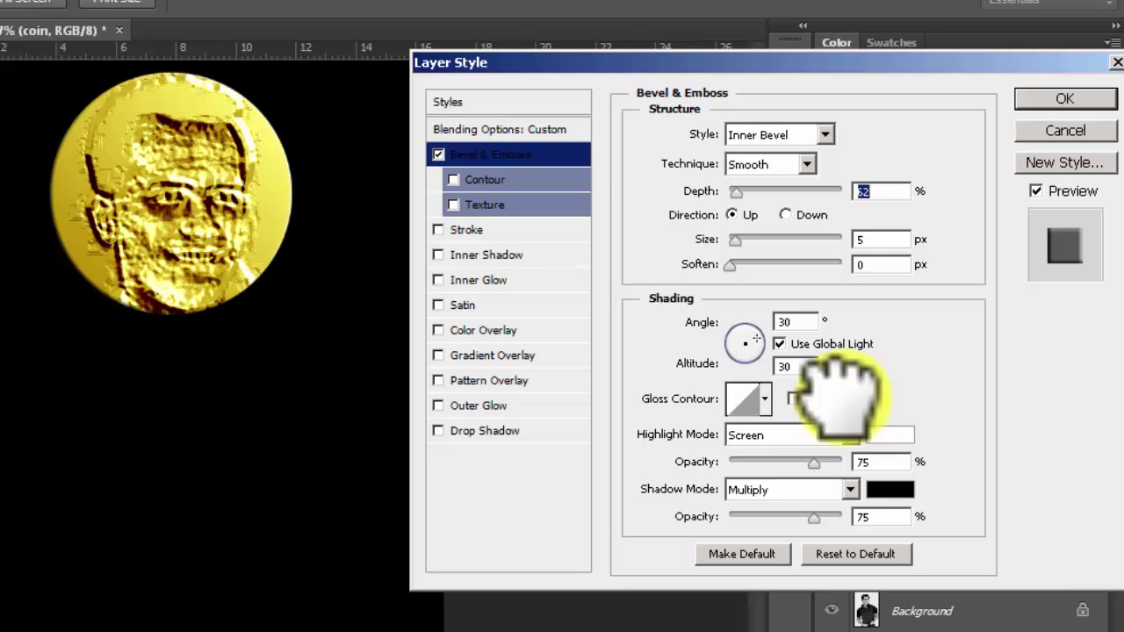
key("Down")
key("shift+Up")
key("Left")
key("Right")
key("BackSpace")
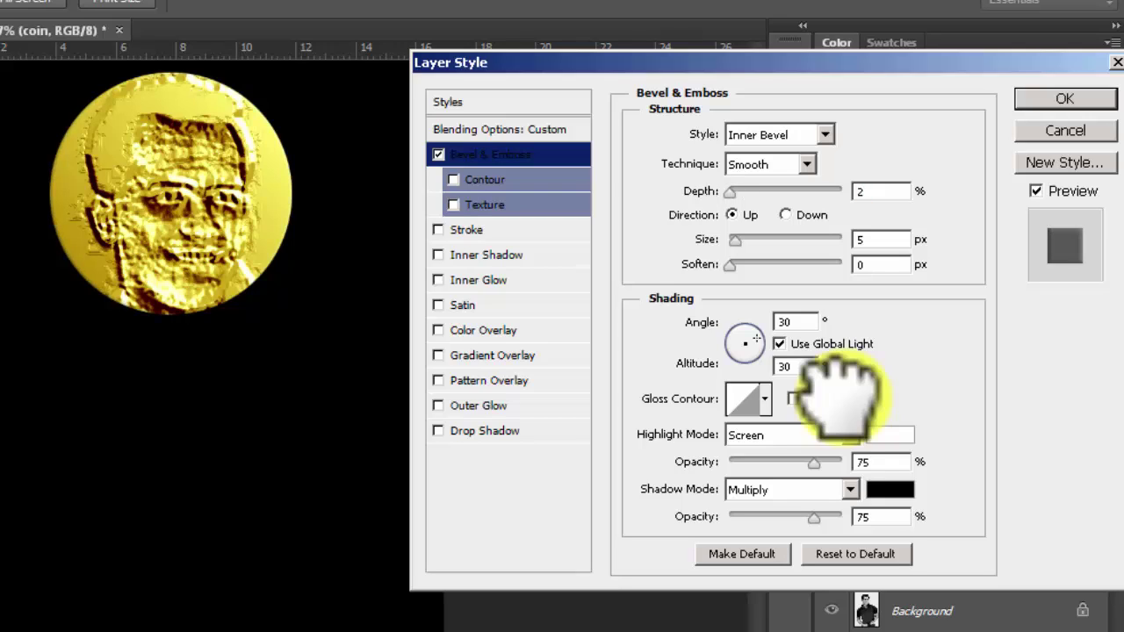
type("5")
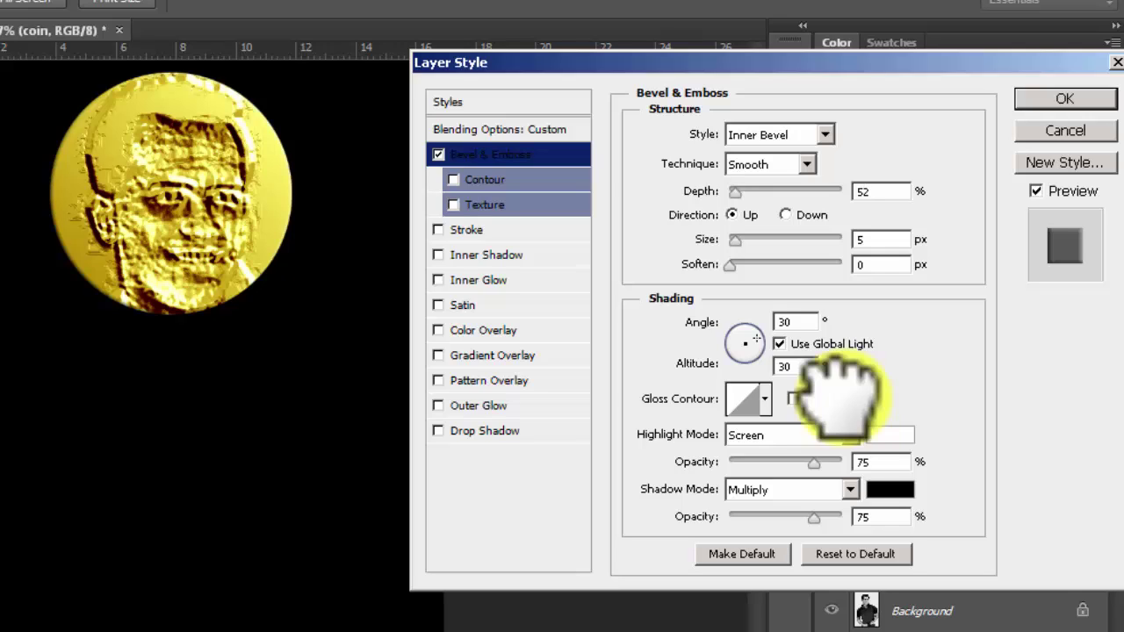
Set the bevel size to 90 px and use a 120° lighting angle with global light turned off
key("Tab")
key("BackSpace")
type("90")
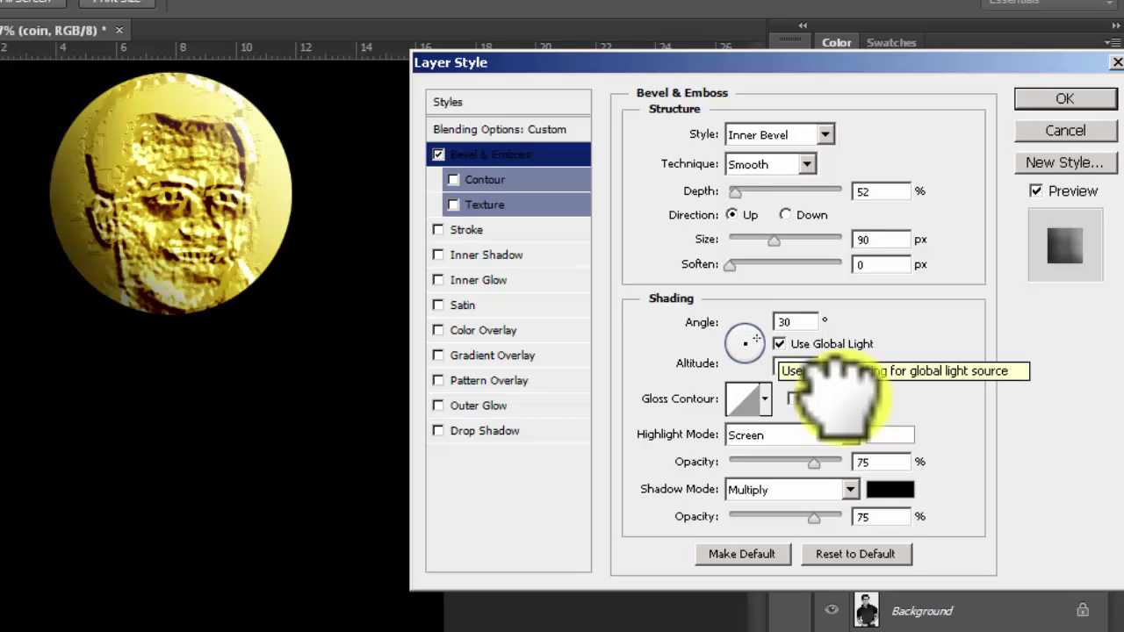
left_click(830, 350)
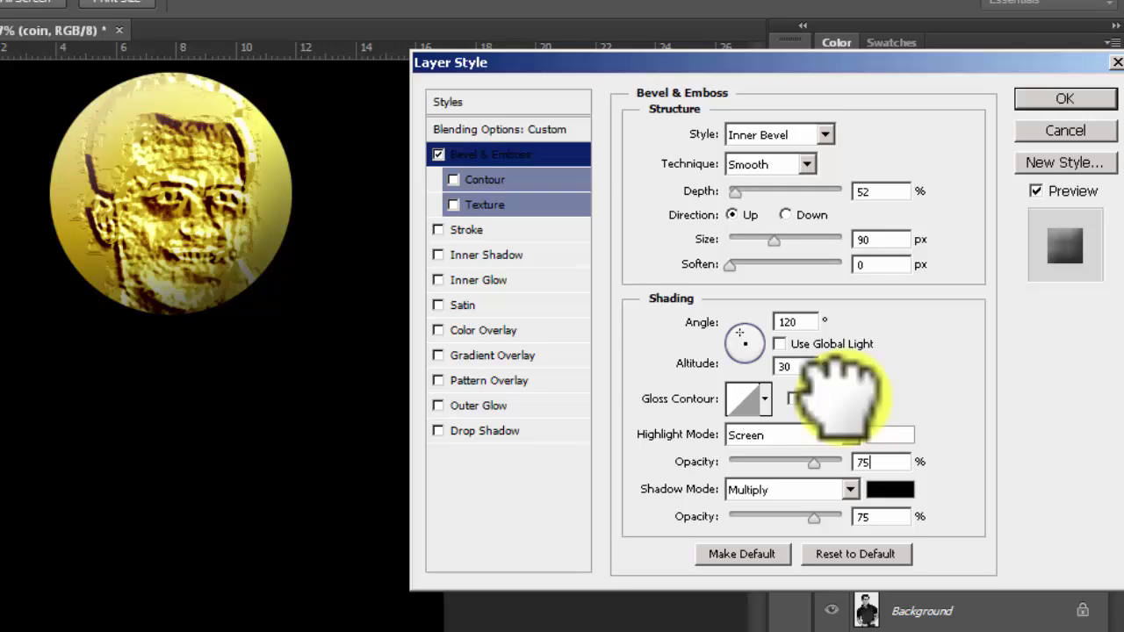
Set the bevel's highlight opacity to 100% and shadow opacity to 60%, and apply the layer style
key("BackSpace")
type("57")
key("Return")
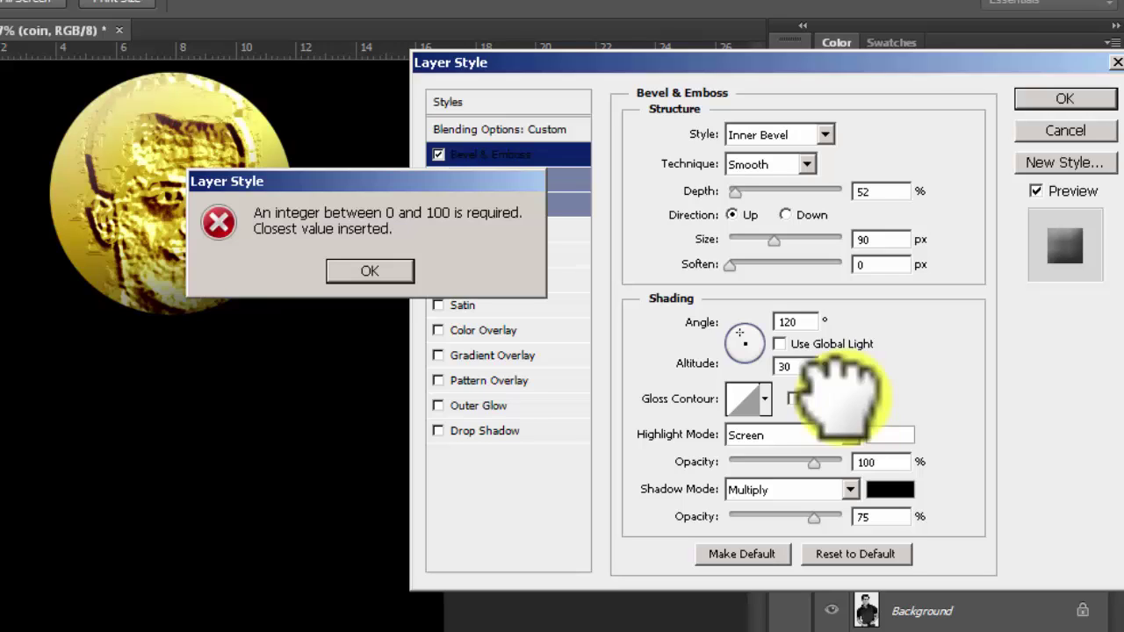
key("Return")
left_click(864, 517)
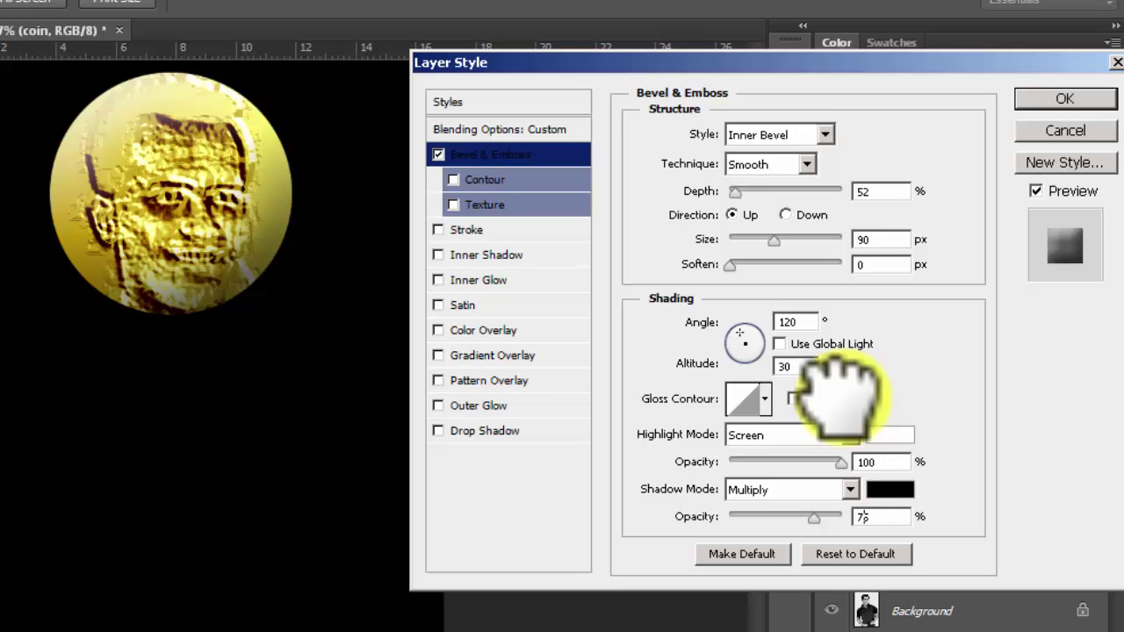
key("Right")
key("BackSpace")
key("BackSpace")
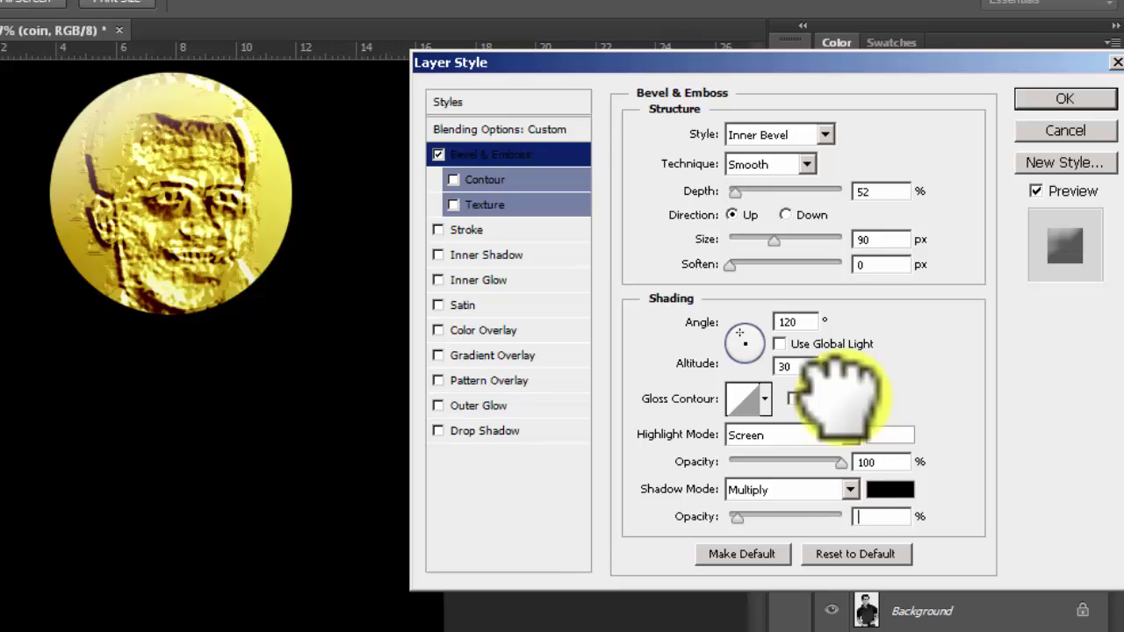
type("60")
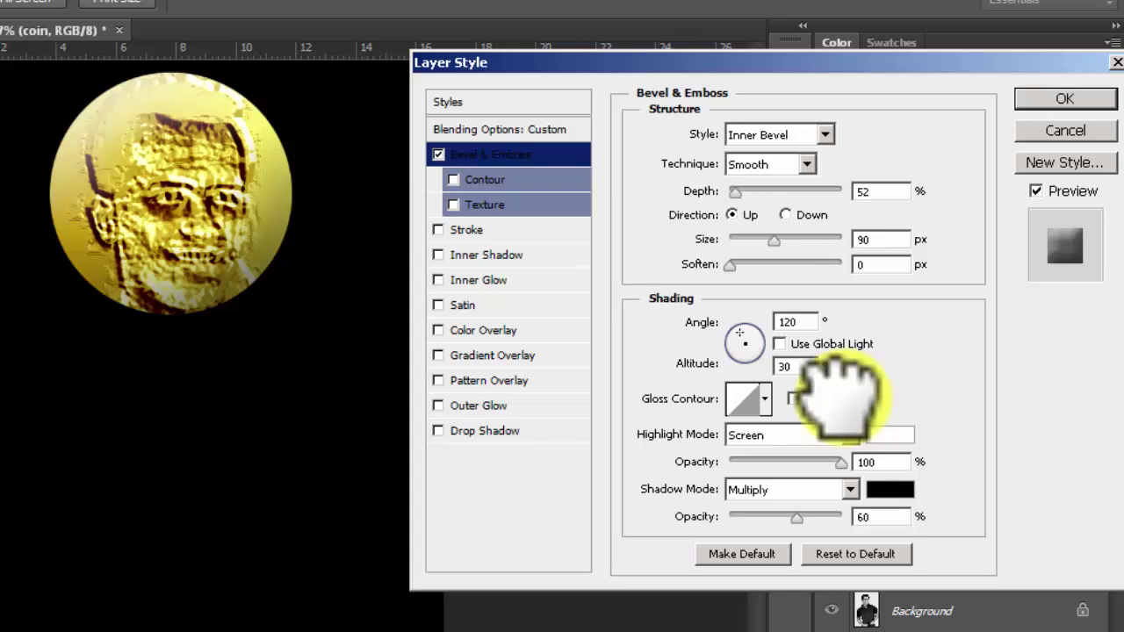
key("Return")
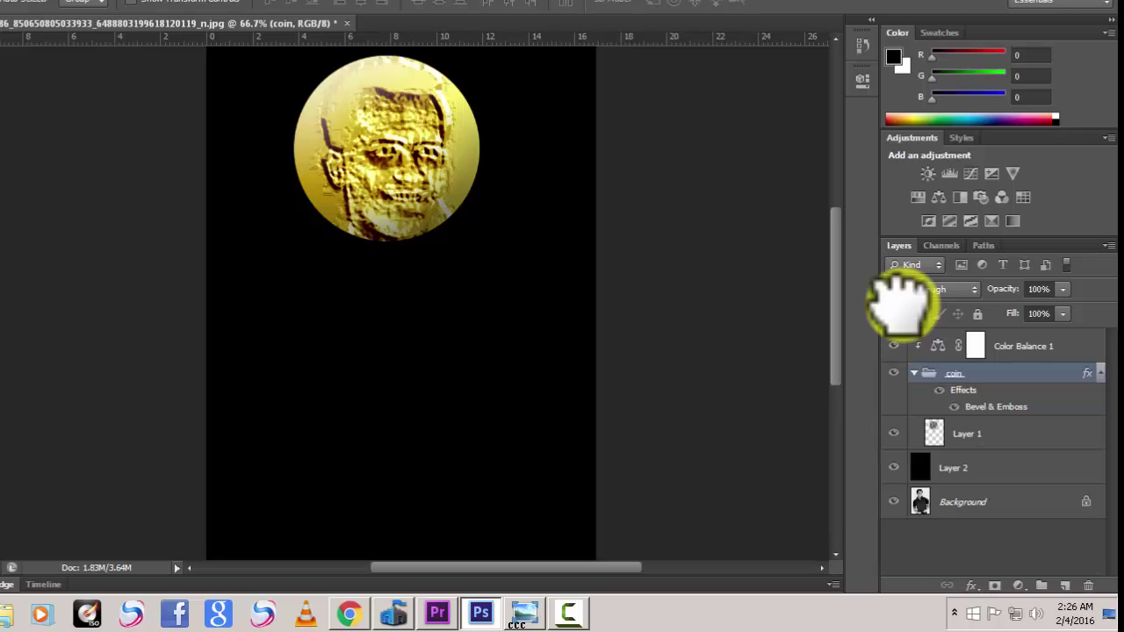
Load the coin's circular outline as a selection and scale the selection evenly to about 105%
key("ctrl+z")
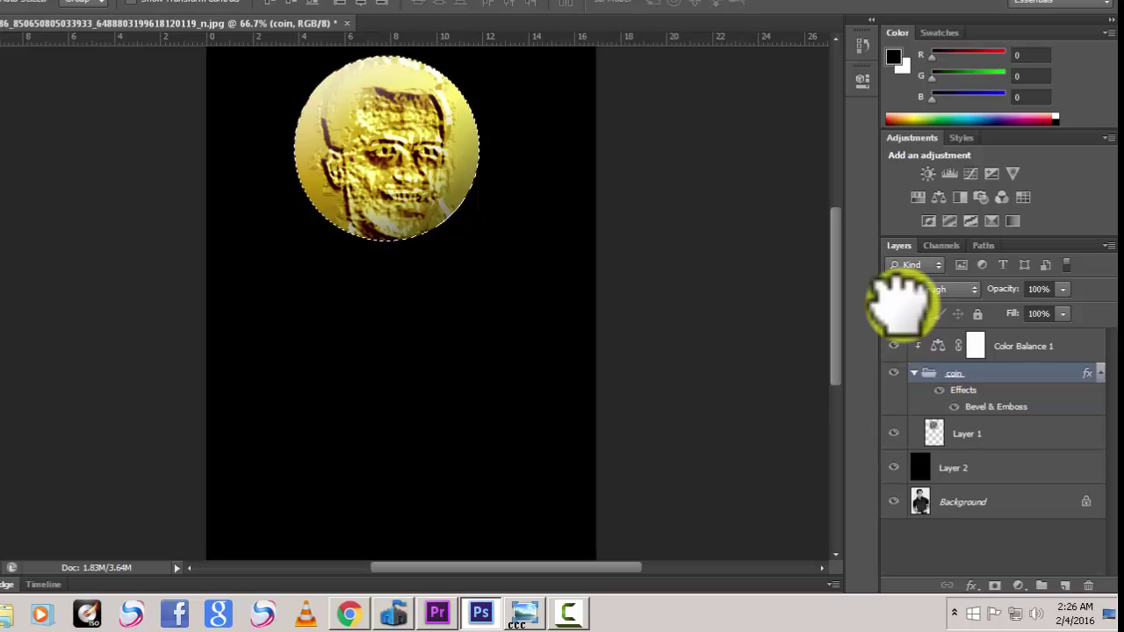
key("alt+s")
left_click(198, 208)
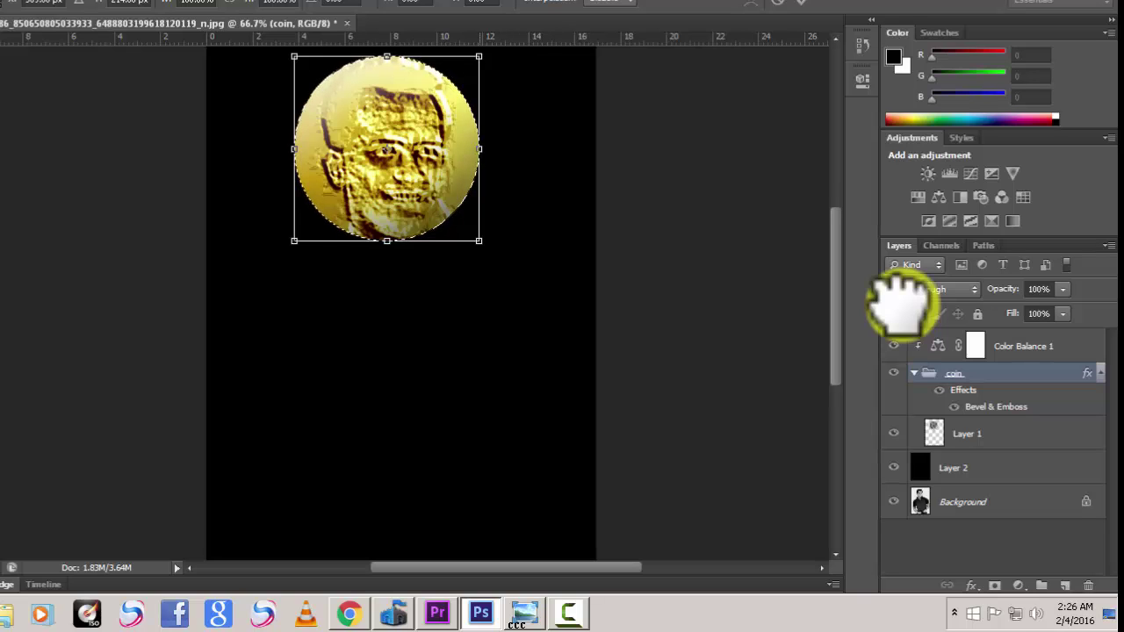
left_click_drag(479, 240, 484, 246)
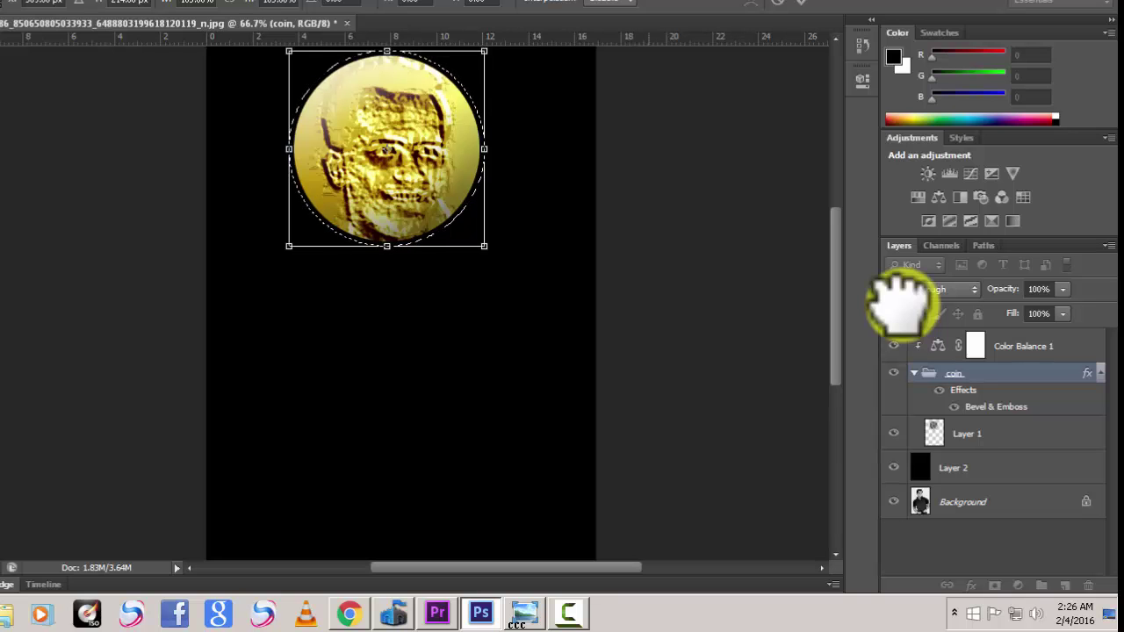
key("Return")
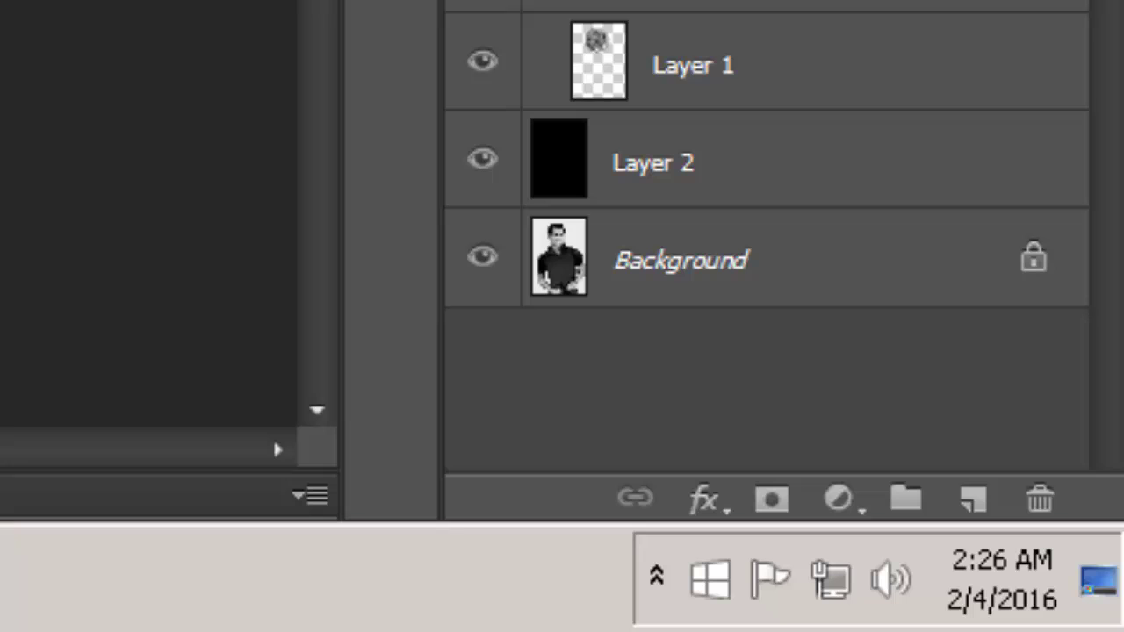
Add a new layer below Layer 1 in the coin group and mask it with the circular selection
left_click(694, 66)
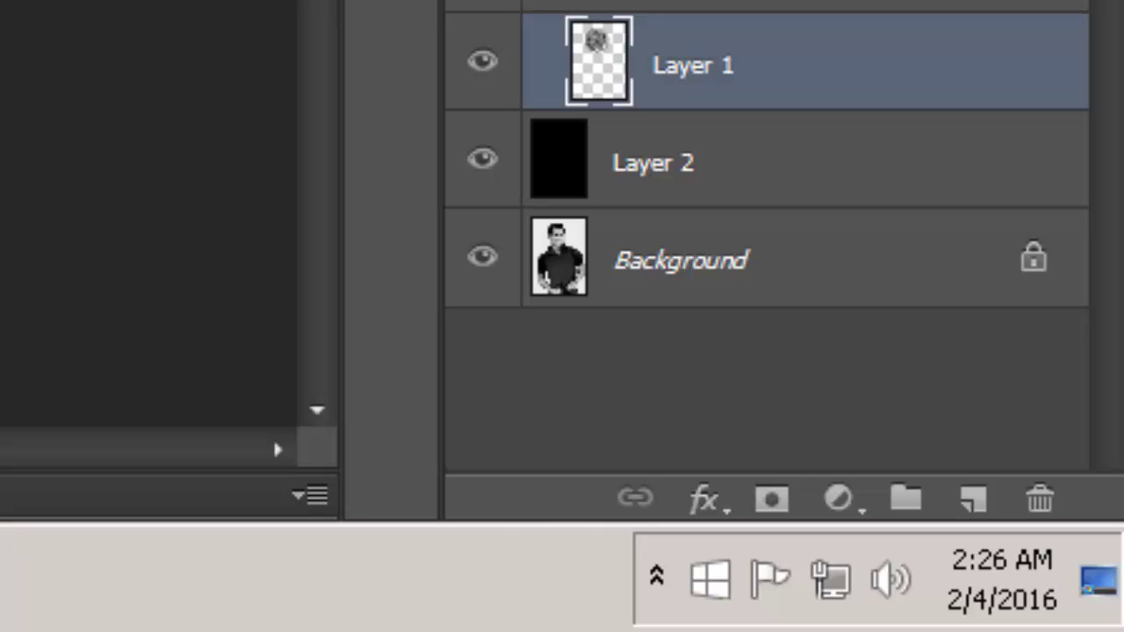
left_click(973, 499, "ctrl")
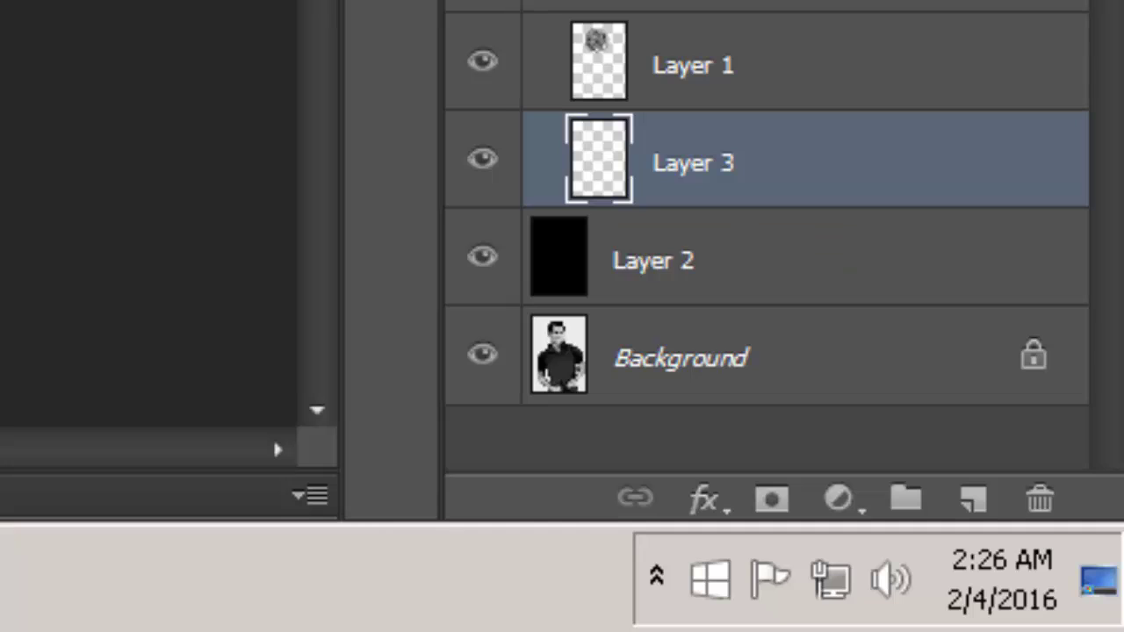
left_click(772, 499)
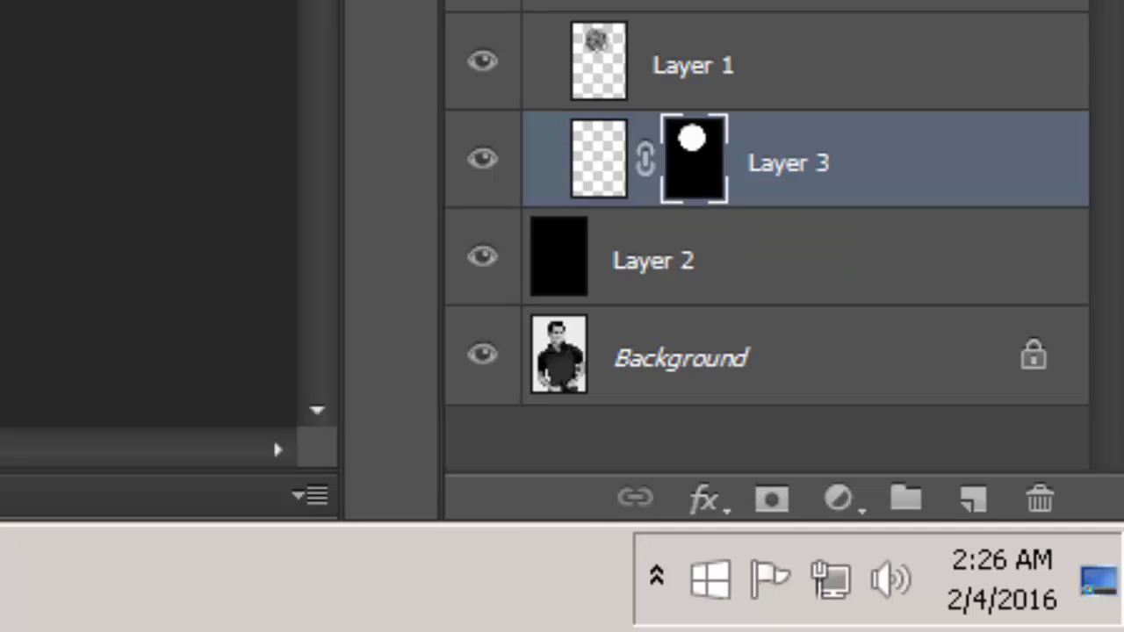
Set the foreground color to a gray of 50% brightness and fill the newly masked layer's content with it
left_click(599, 159)
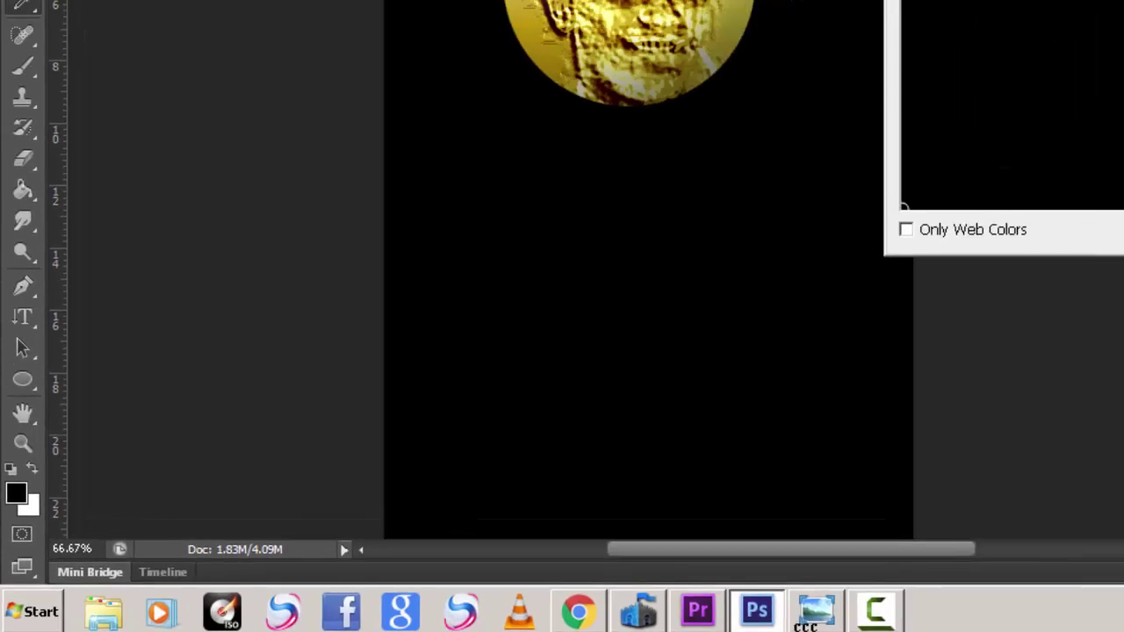
double_click(948, 280)
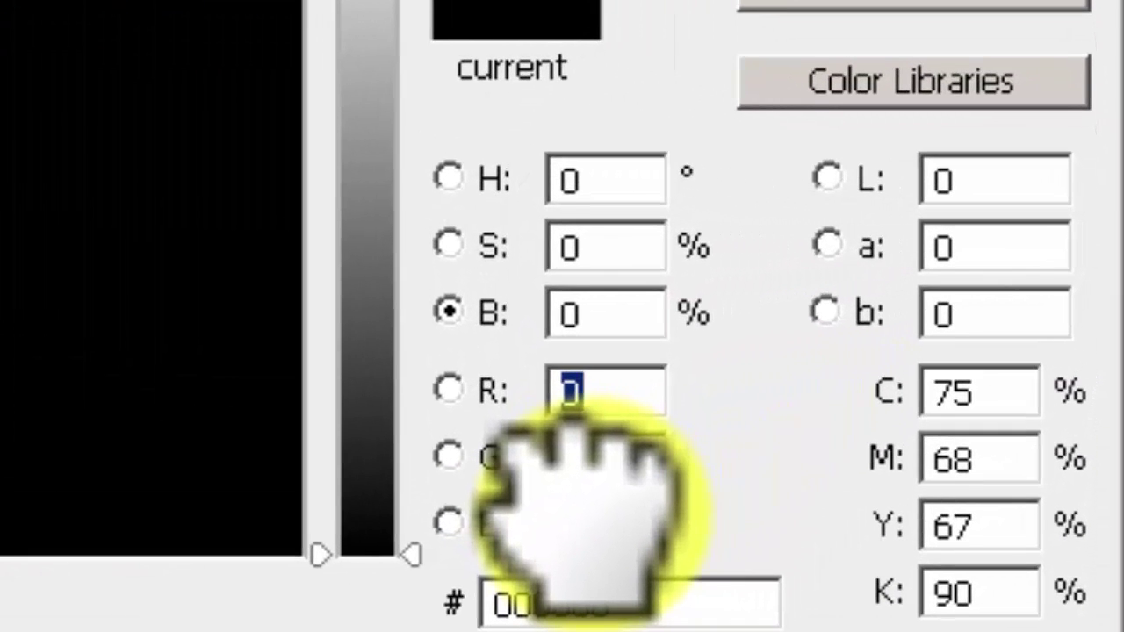
key("shift+Tab")
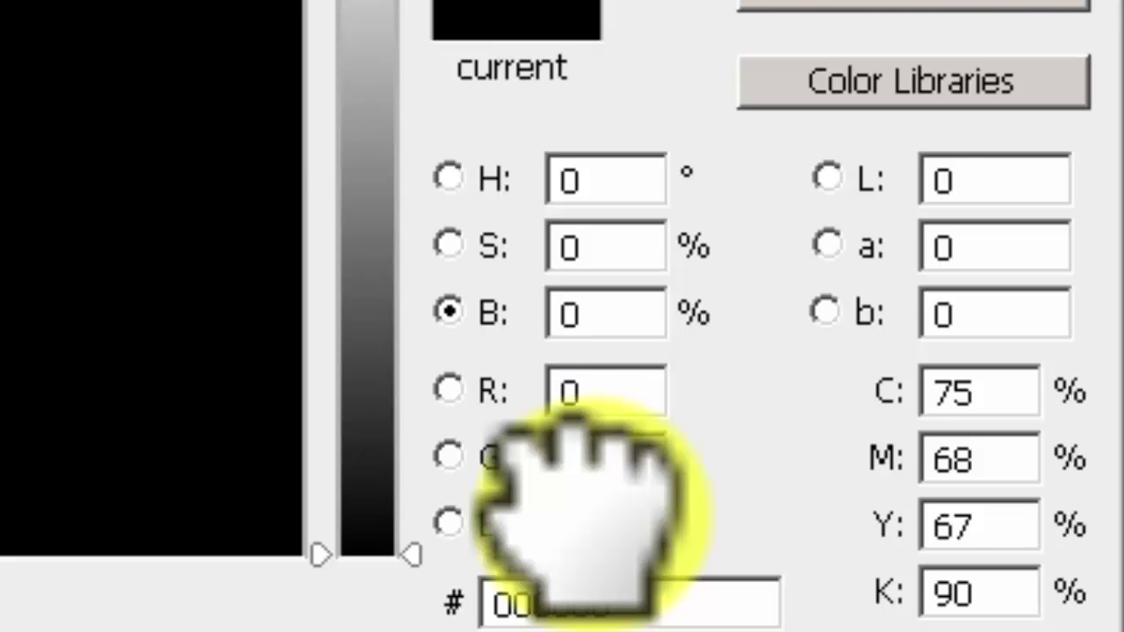
type("50")
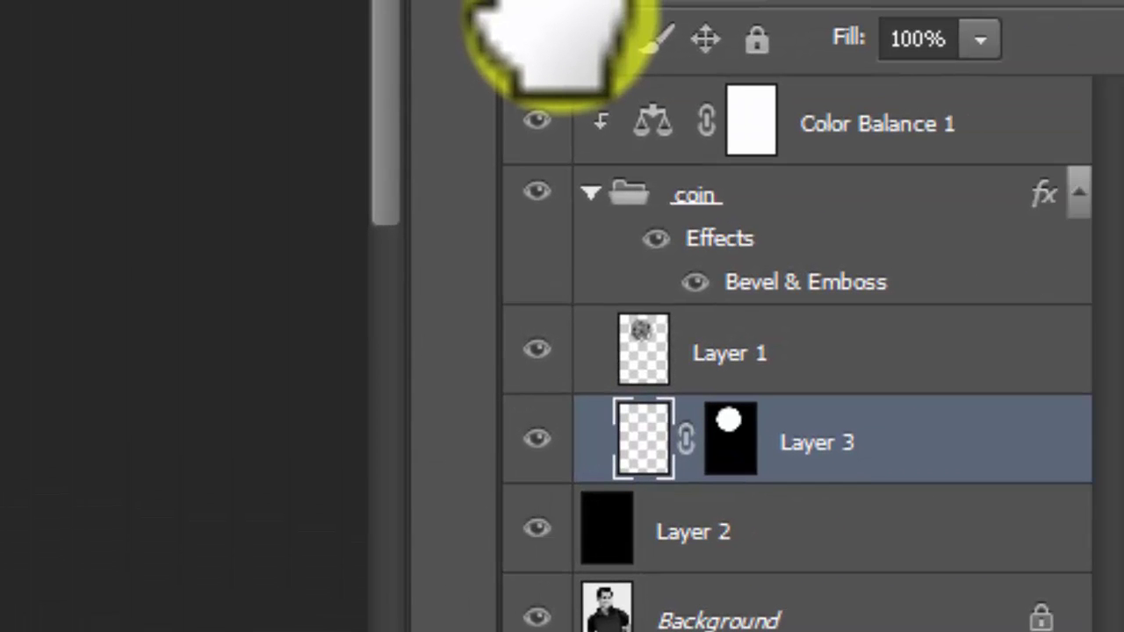
key("alt+BackSpace")
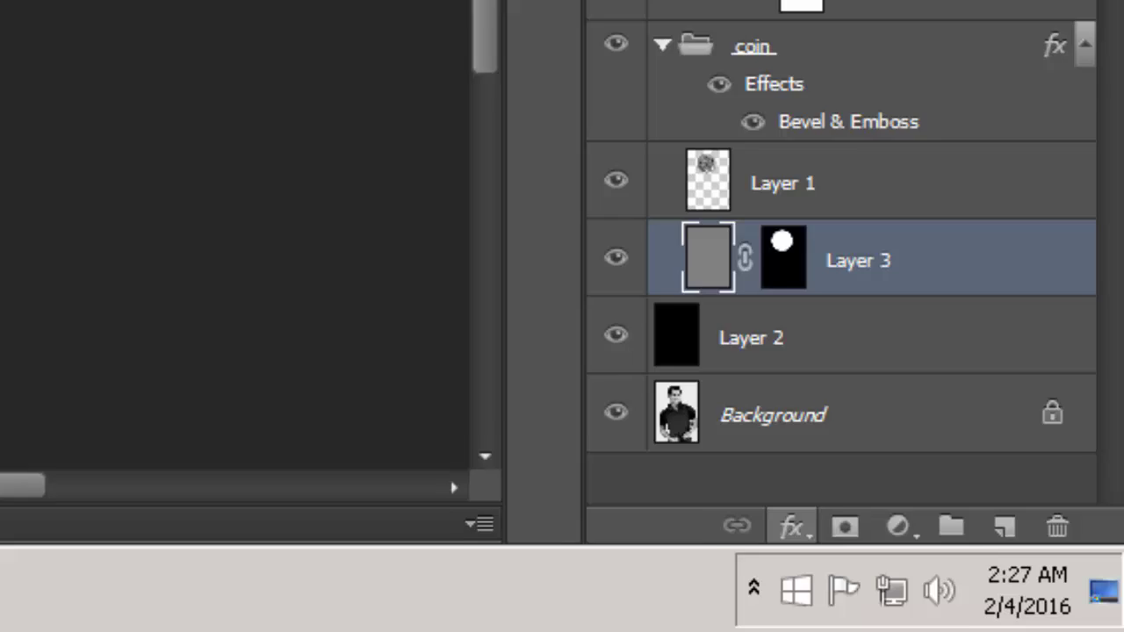
Add a Bevel & Emboss effect to Layer 3 with direction Down, depth 52% and size 90 px
left_click(969, 583)
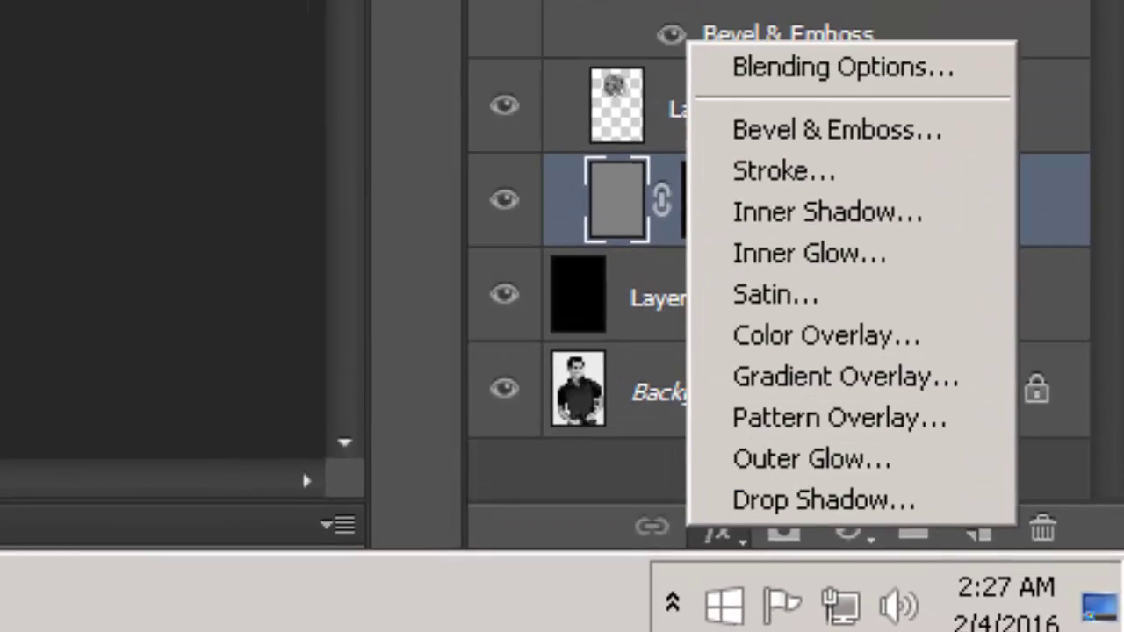
left_click(805, 47)
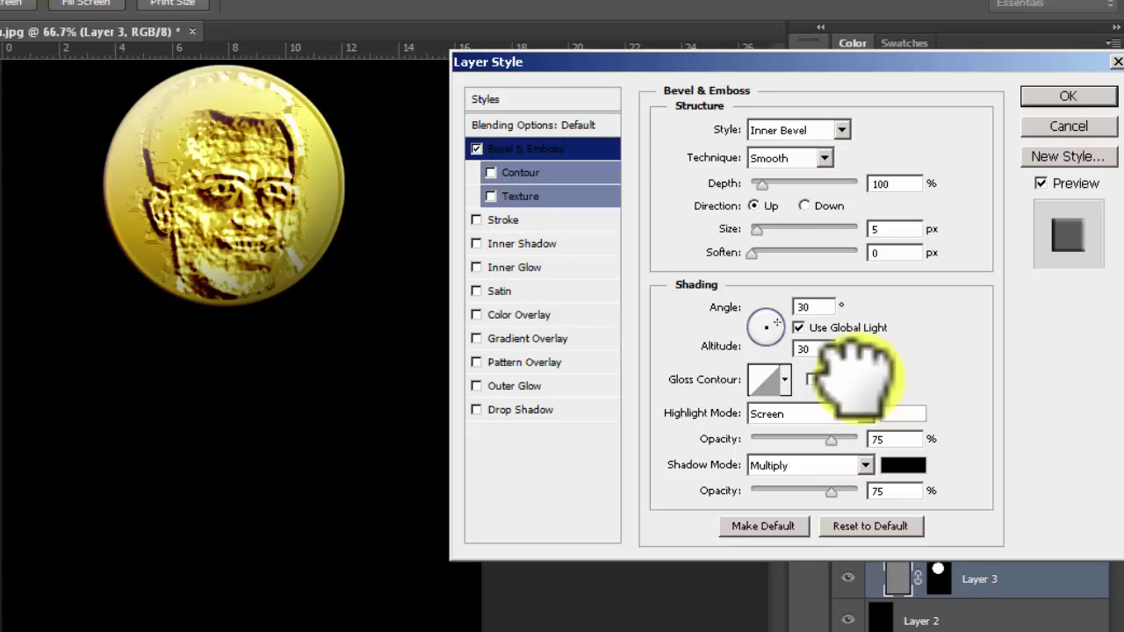
left_click(805, 205)
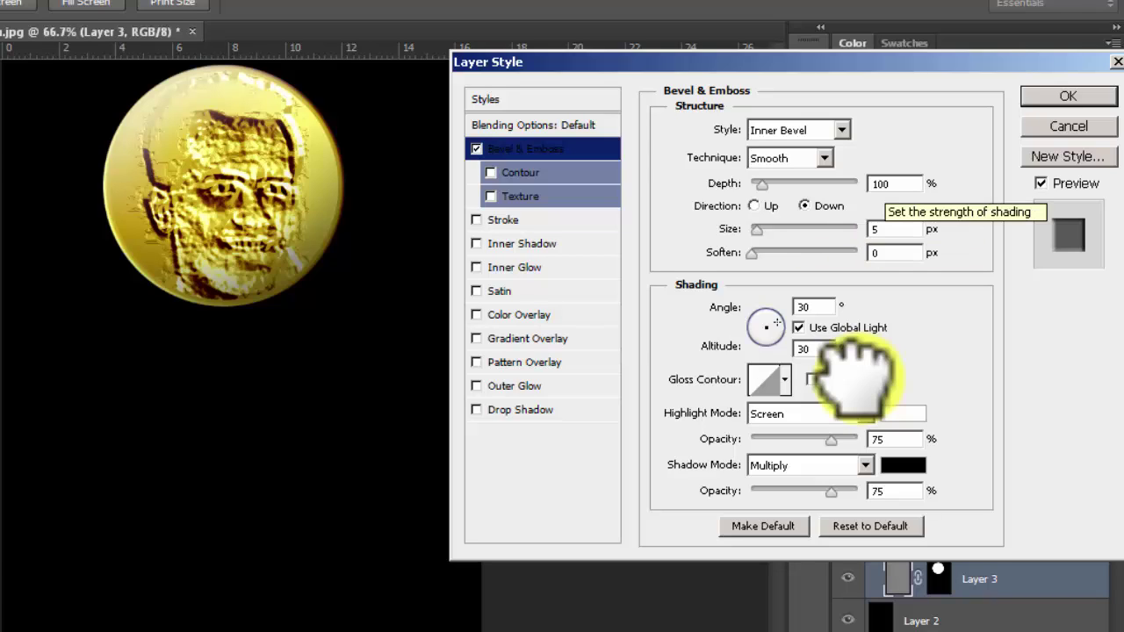
left_click(890, 184)
key("BackSpace")
key("BackSpace")
key("BackSpace")
type("52")
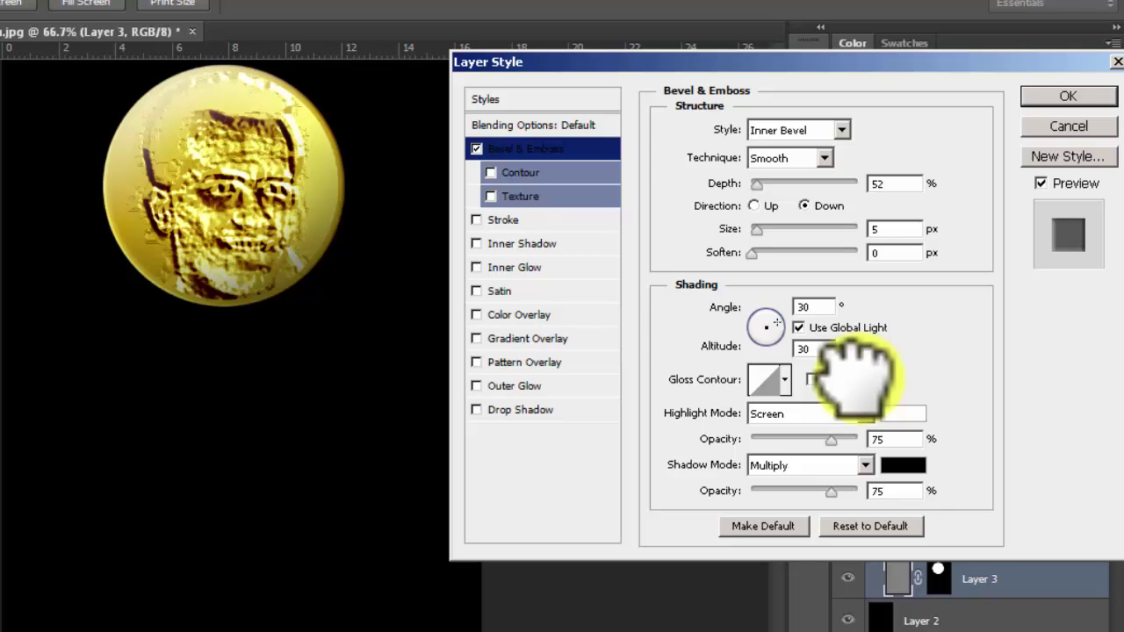
key("BackSpace")
type("90")
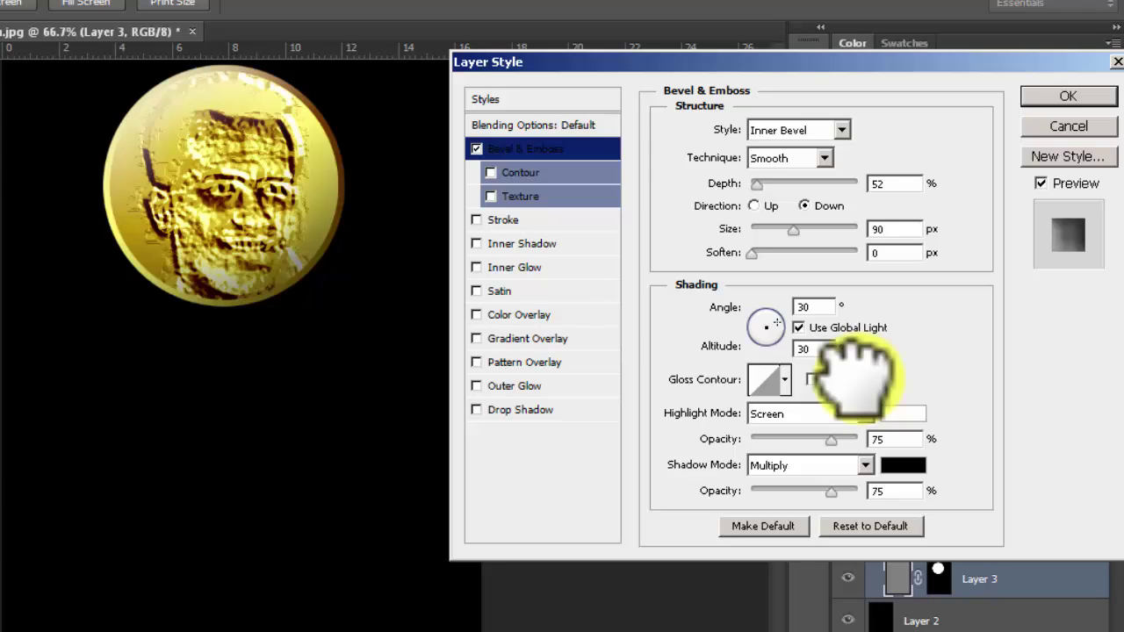
Set the bevel's highlight opacity to 57% and shadow opacity to 60%, and apply the layer style
left_click(831, 440)
key("BackSpace")
key("BackSpace")
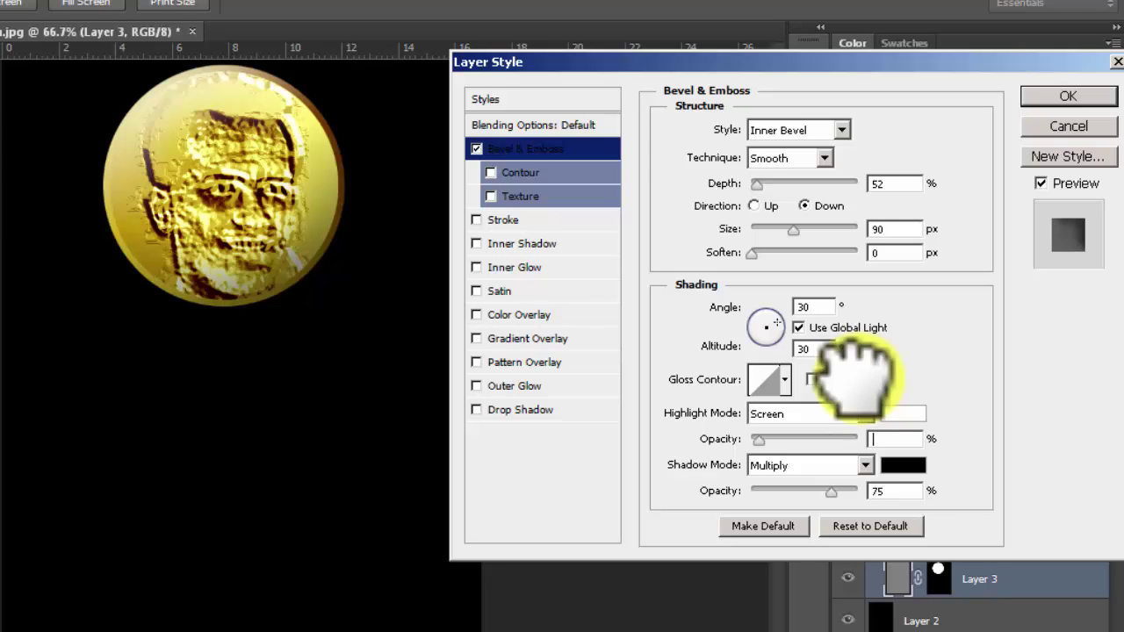
type("57")
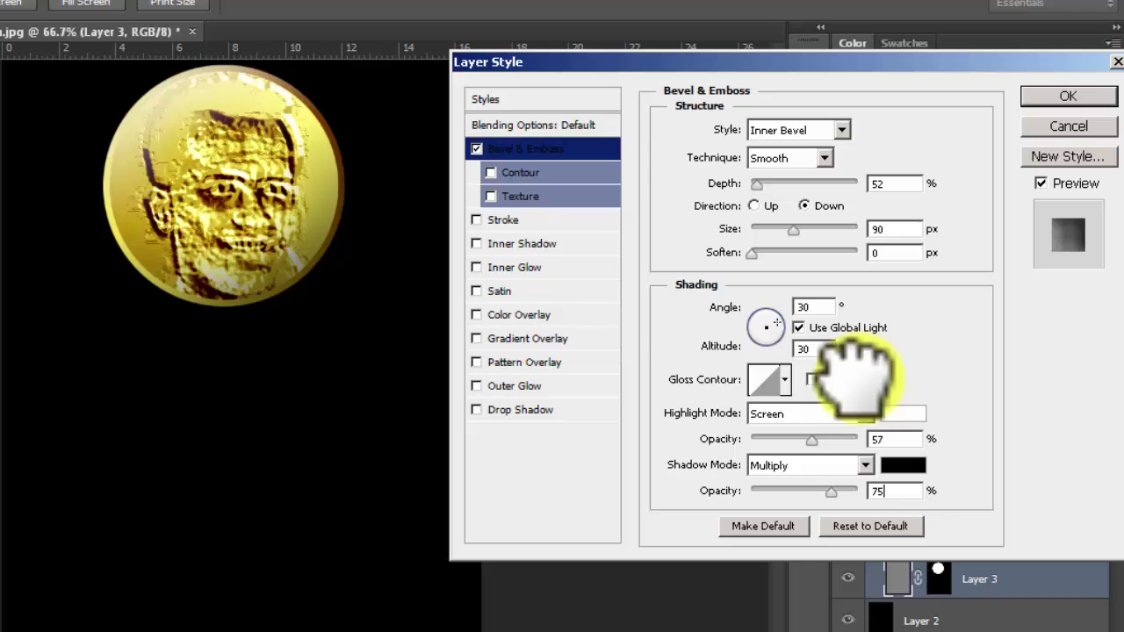
key("BackSpace")
key("BackSpace")
type("60")
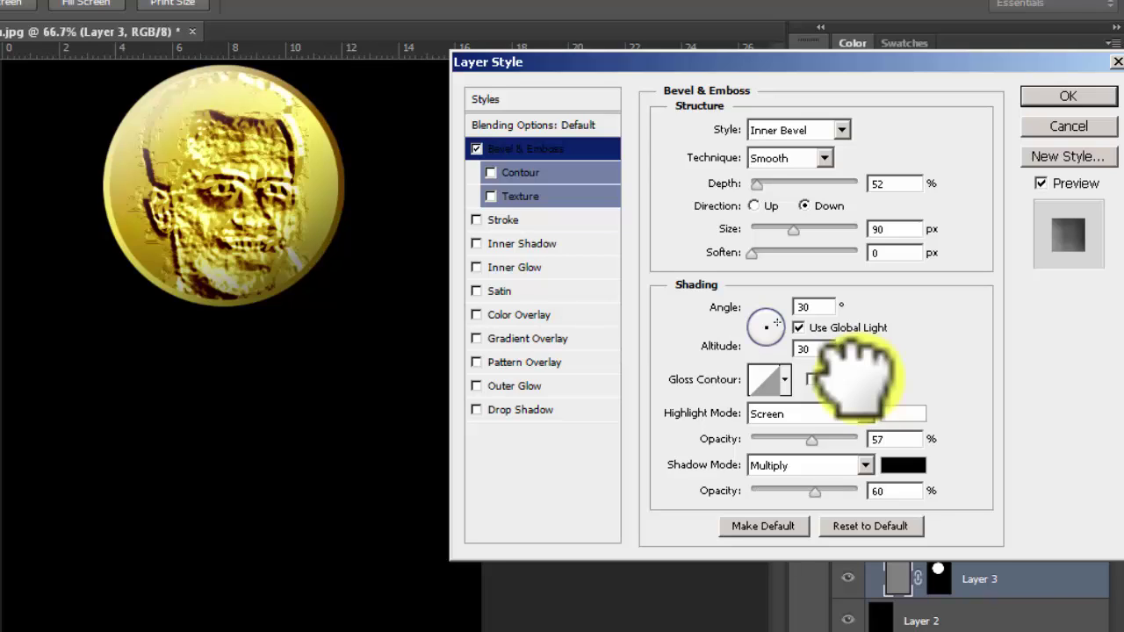
key("Return")
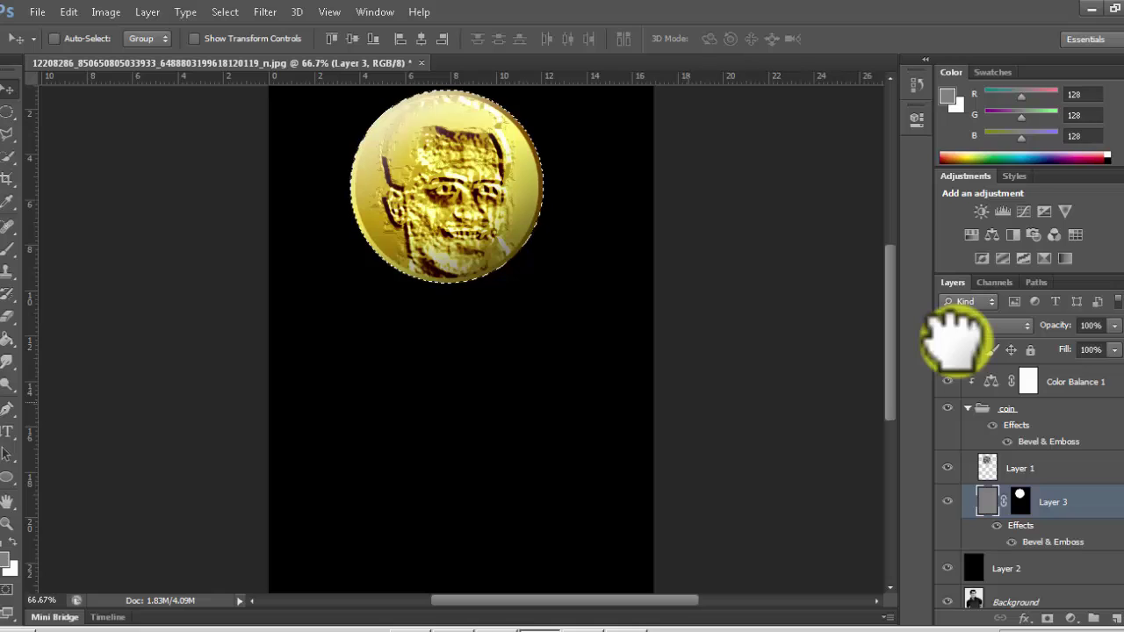
Scale the circular selection evenly to about 107% and use it to mask a new layer below Layer 3
left_click(224, 12)
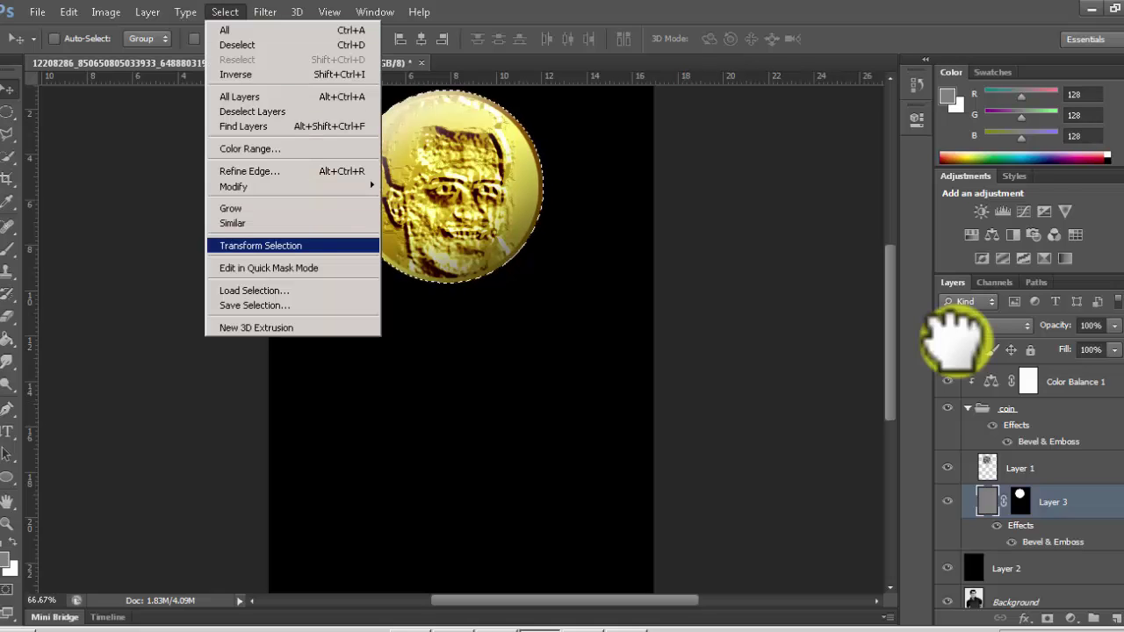
left_click(261, 245)
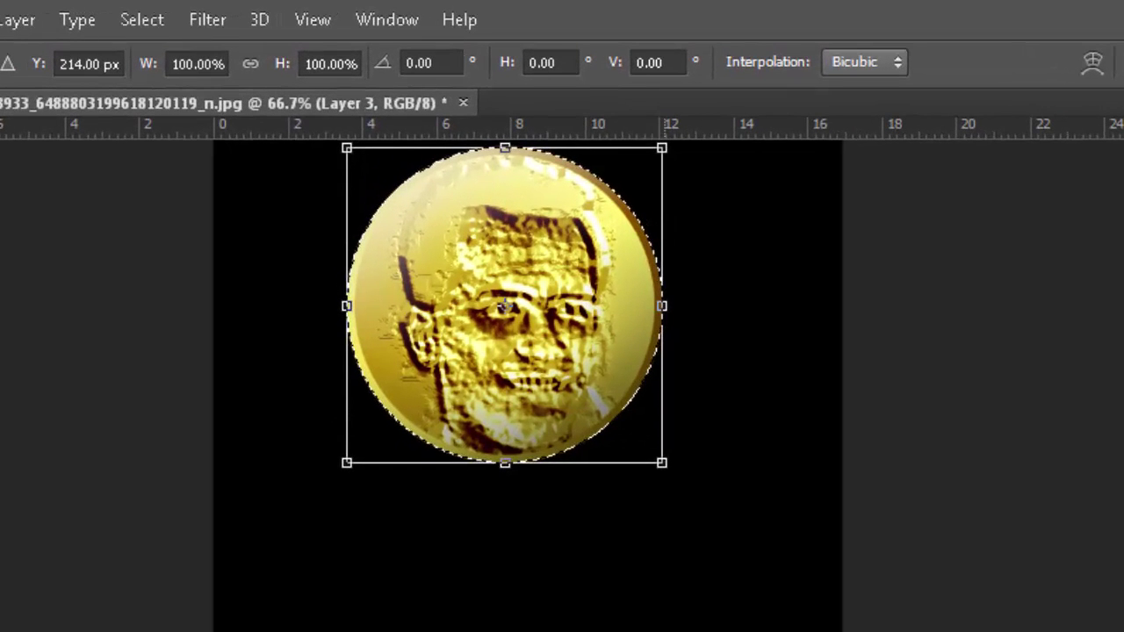
left_click_drag(661, 462, 673, 472)
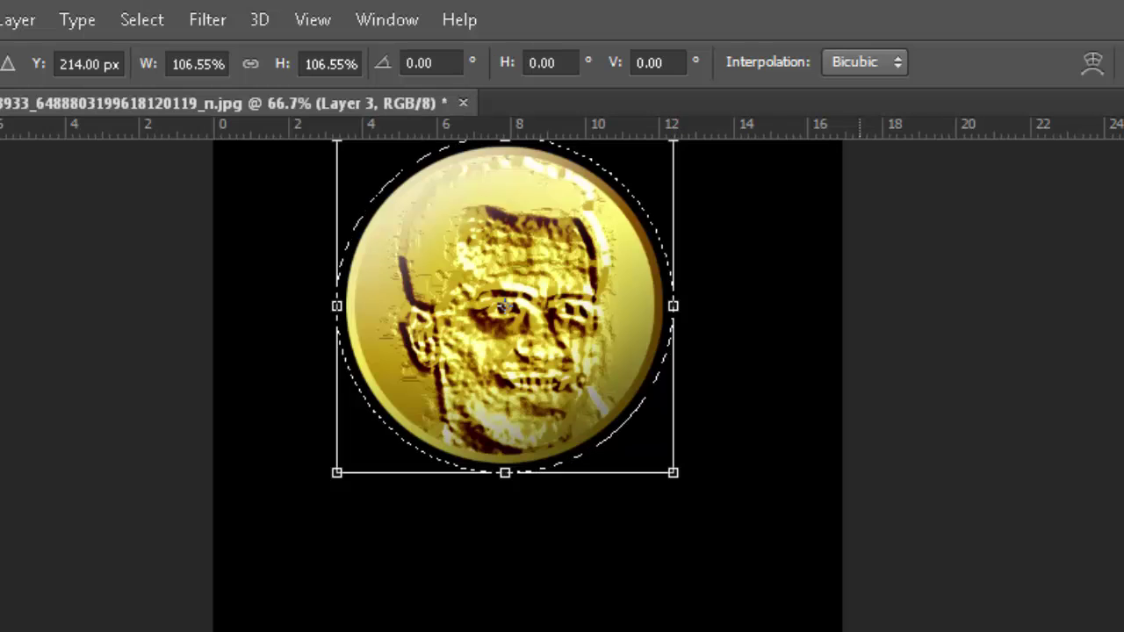
key("Return")
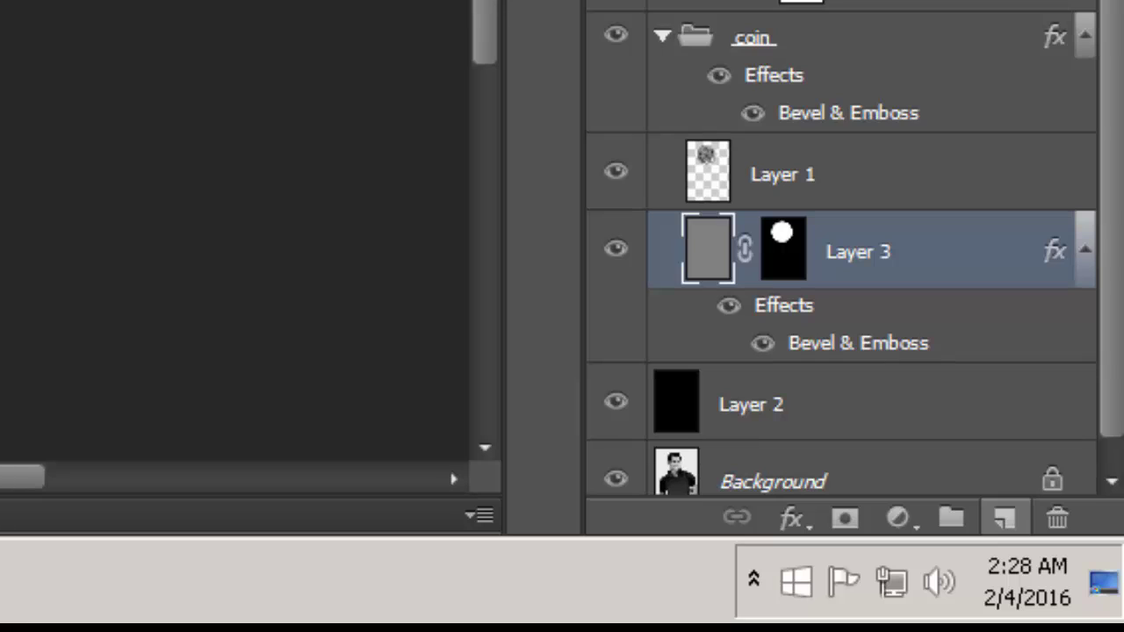
left_click(1004, 518)
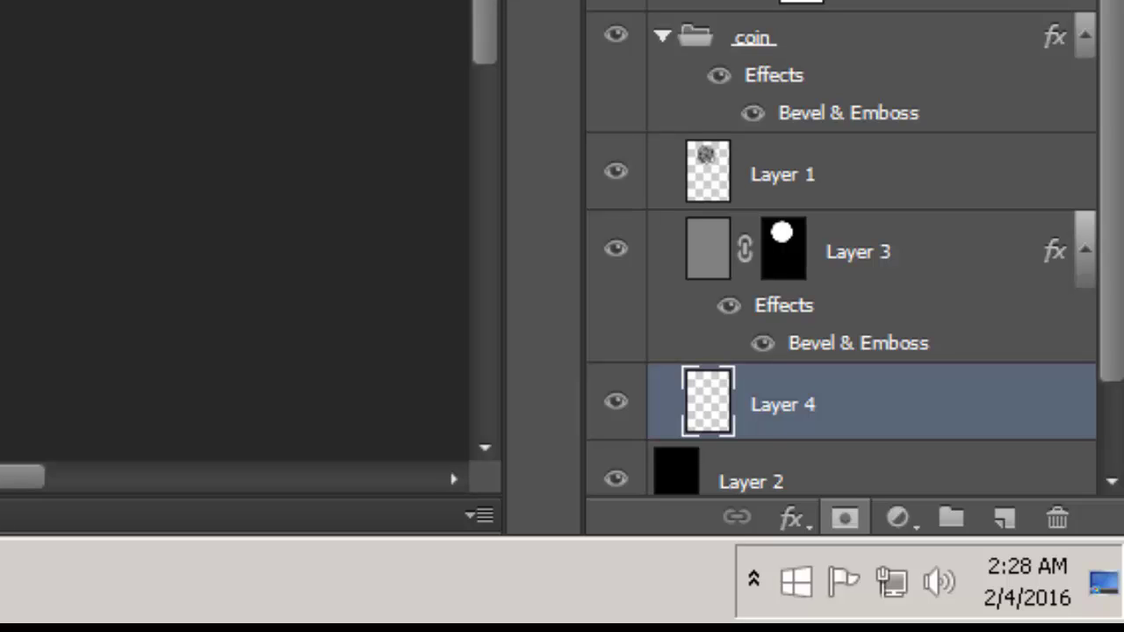
left_click(844, 518)
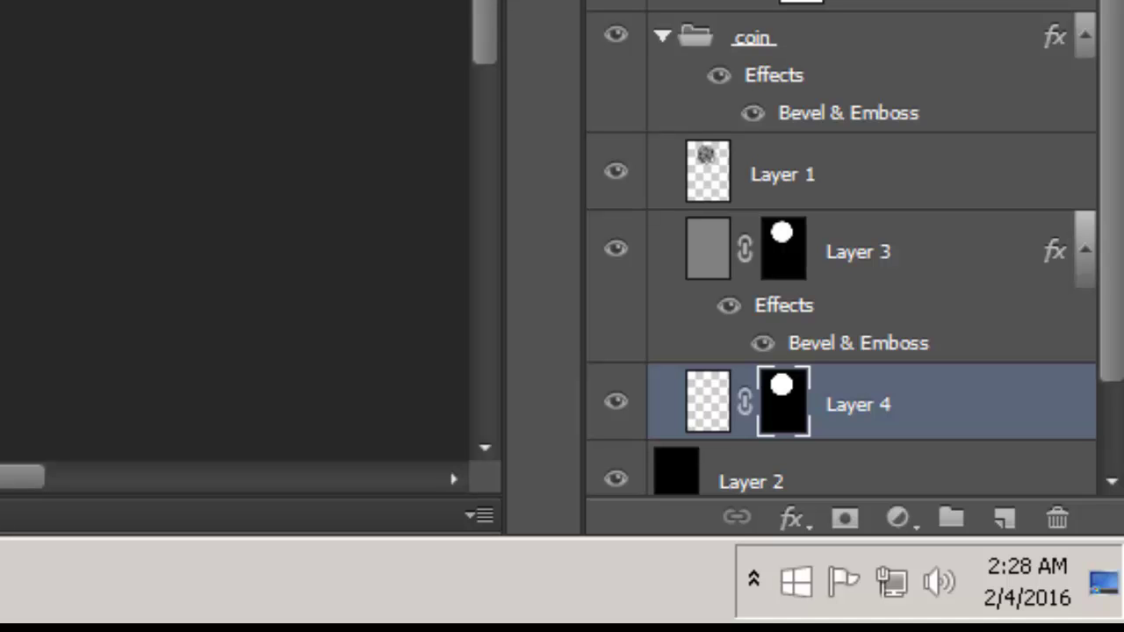
Set the foreground color to a gray of 40% brightness and fill Layer 4's content with it
left_click(708, 401)
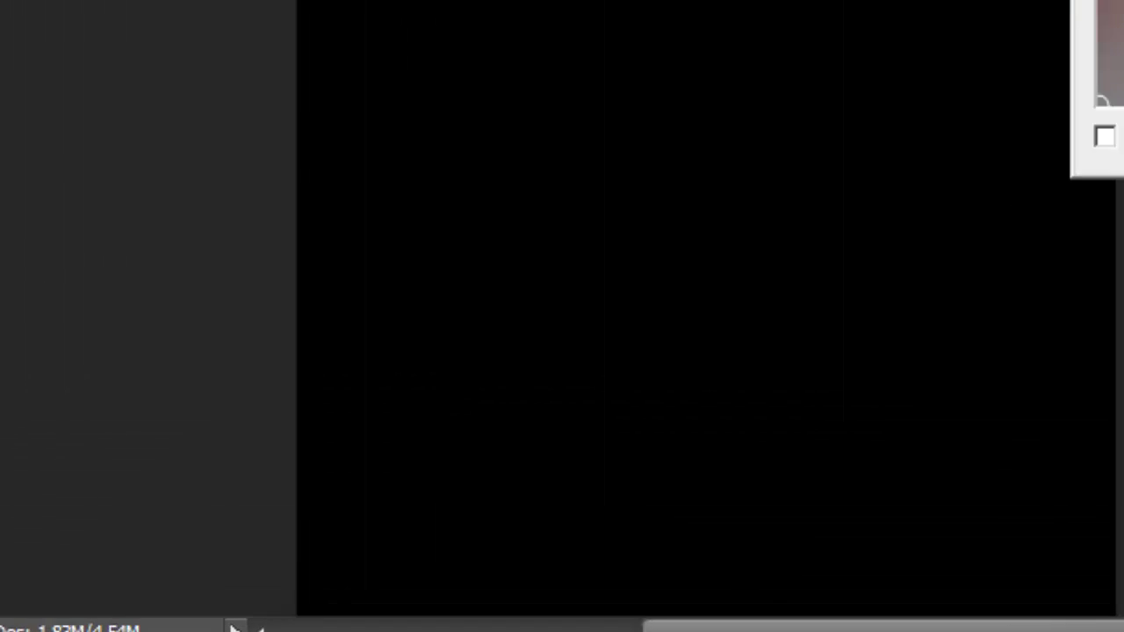
double_click(831, 361)
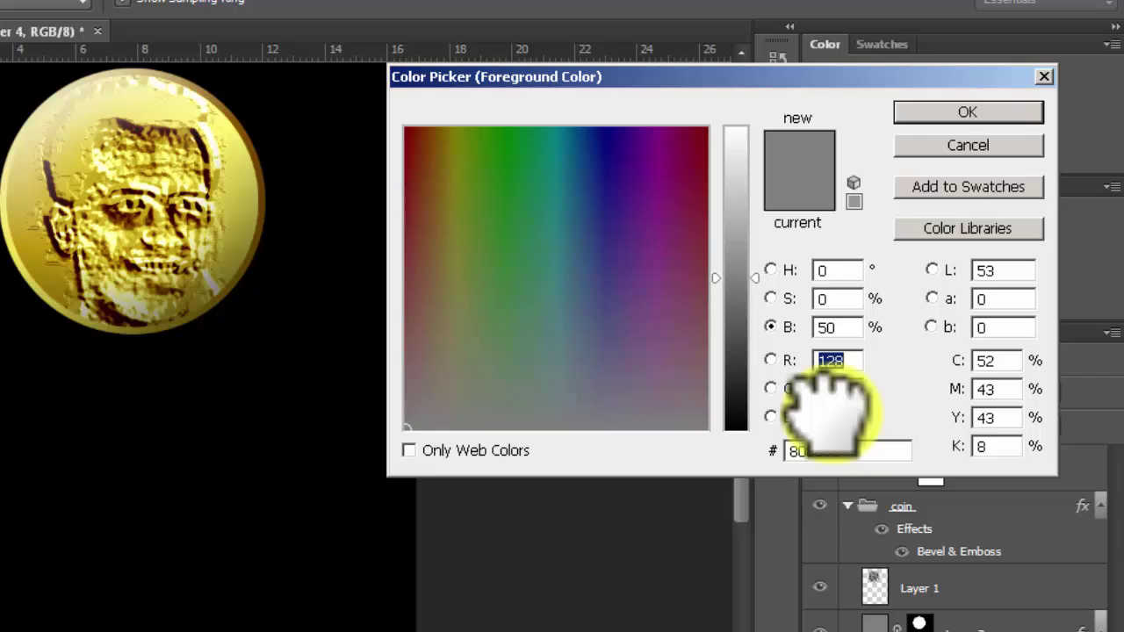
left_click(826, 328)
key("BackSpace")
key("BackSpace")
type("40")
key("Return")
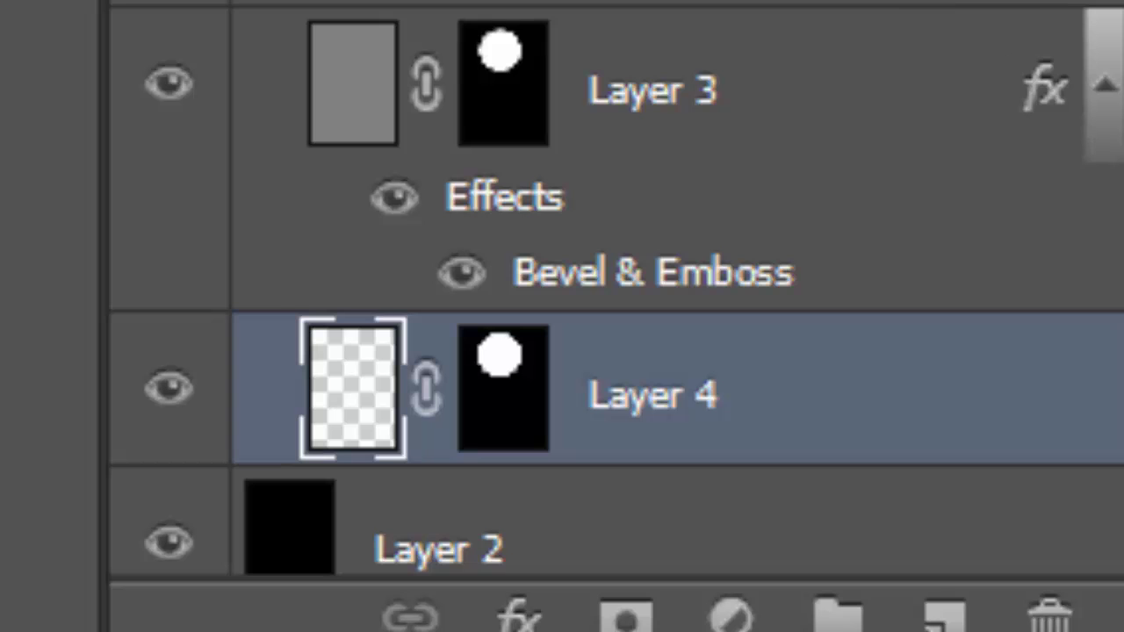
key("alt+BackSpace")
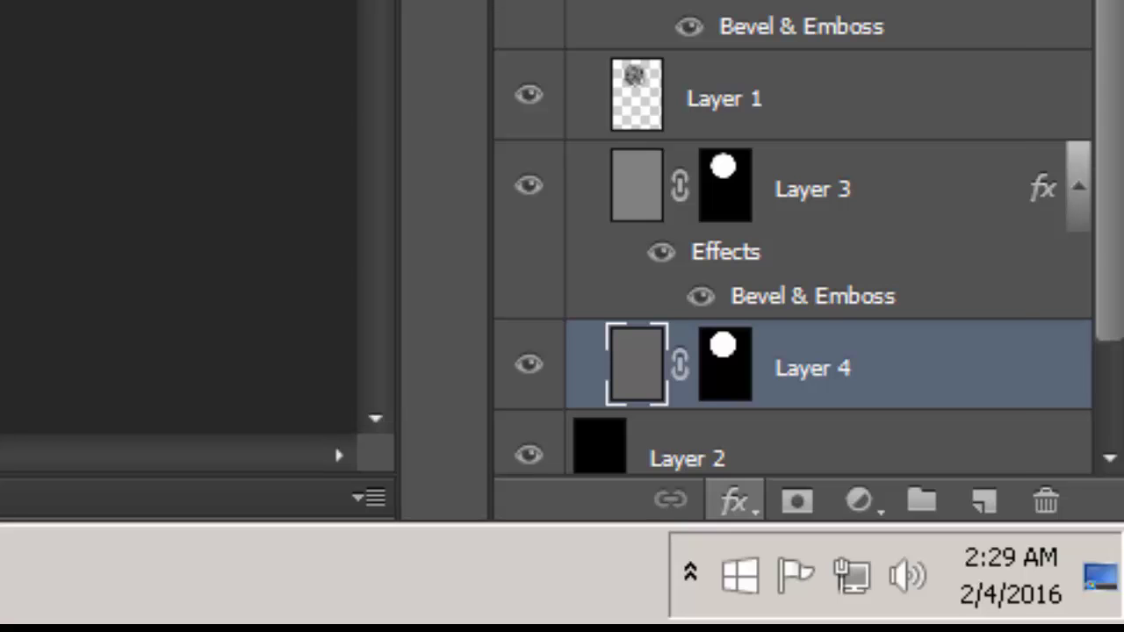
Add a Bevel & Emboss effect to Layer 4 with a size of 50 px
left_click(735, 501)
left_click(852, 129)
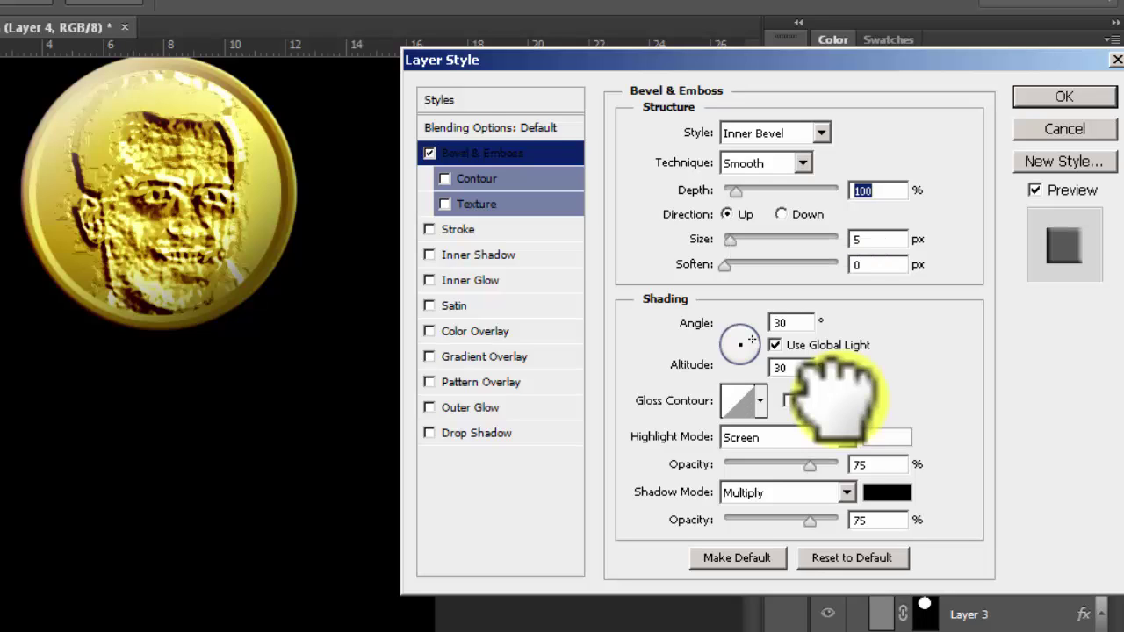
key("Tab")
type("0")
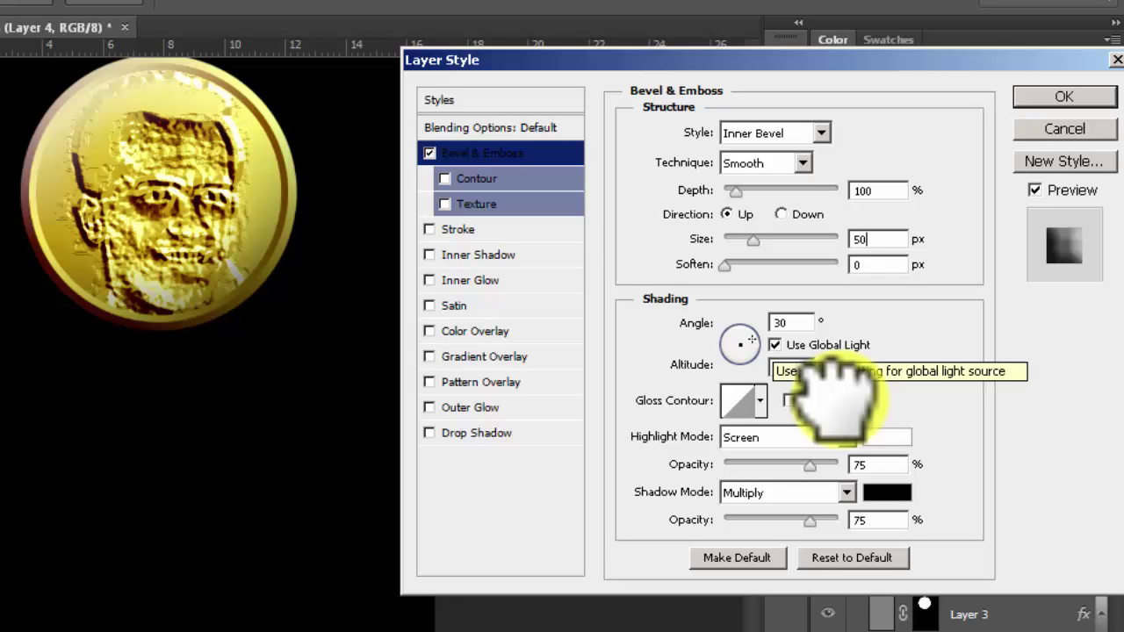
Turn off global light for Layer 4's bevel and set its light angle to 130° and altitude to 58°
left_click(774, 345)
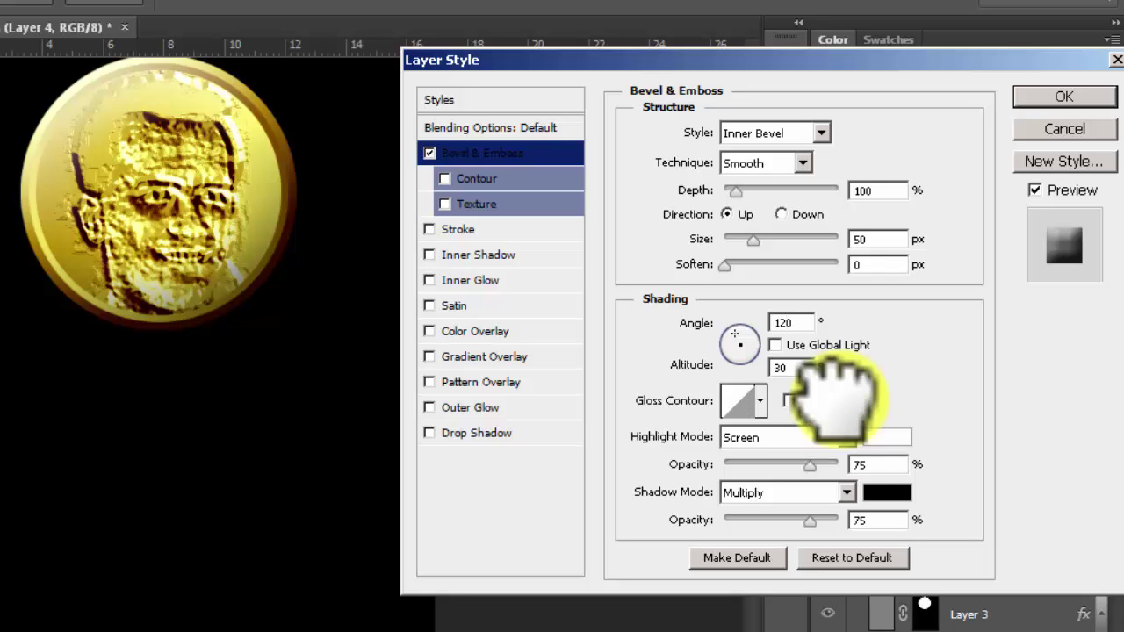
key("BackSpace")
key("BackSpace")
type("3")
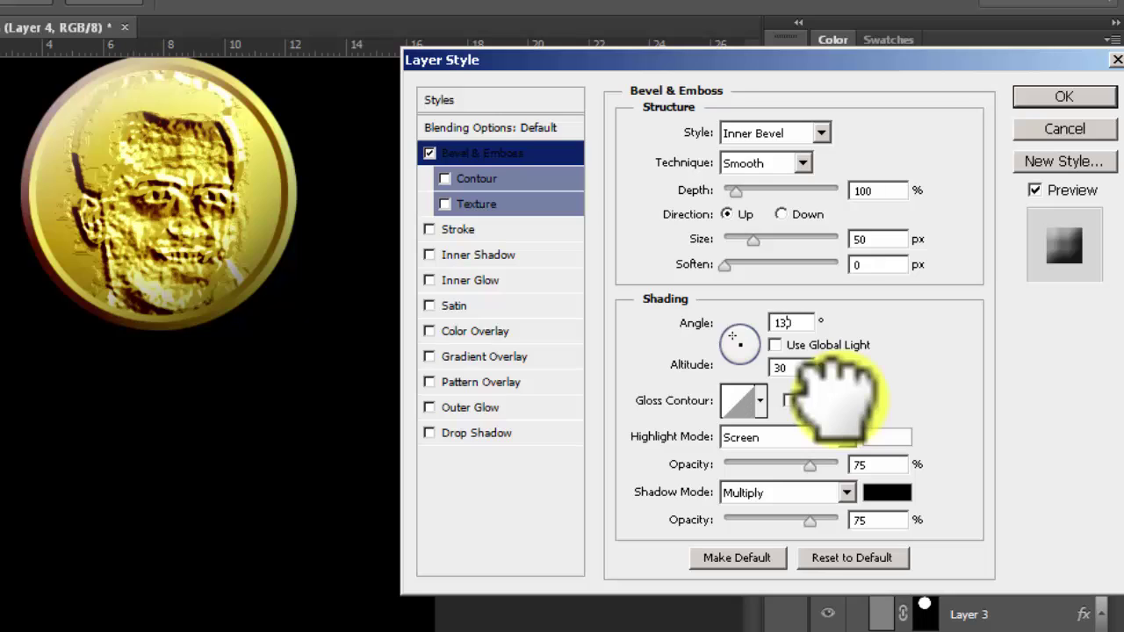
type("0")
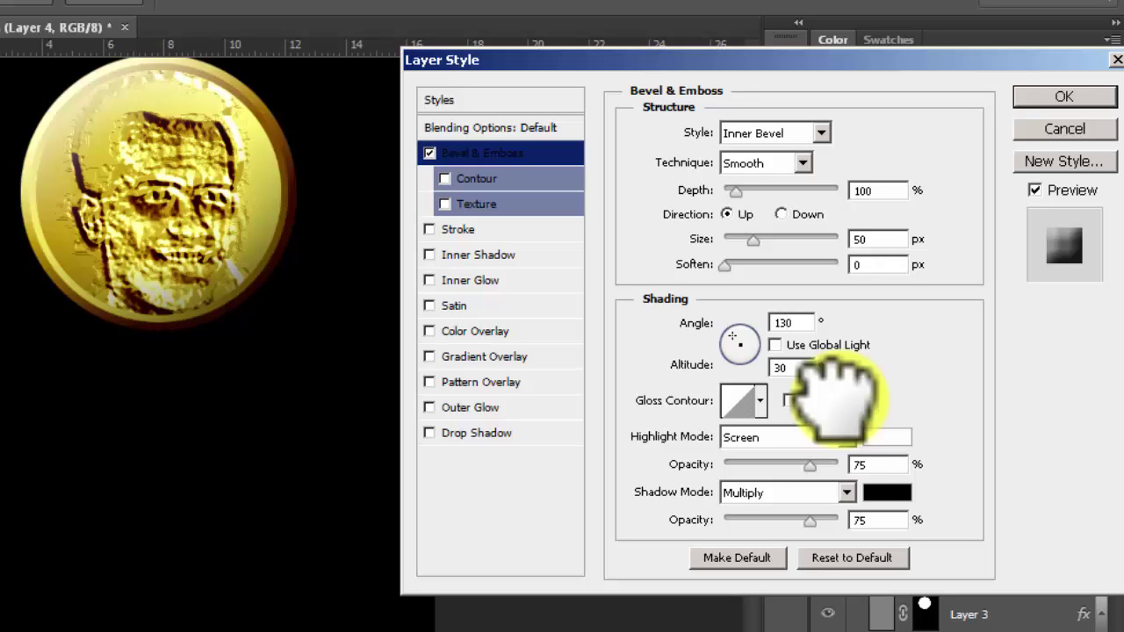
key("Tab")
key("BackSpace")
key("BackSpace")
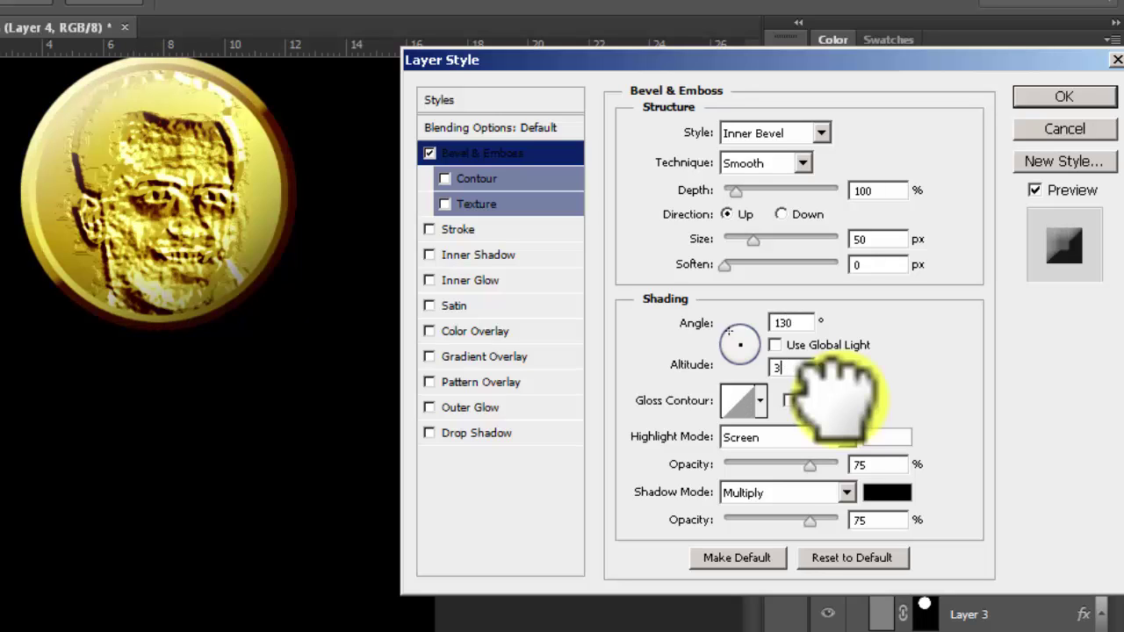
type("58")
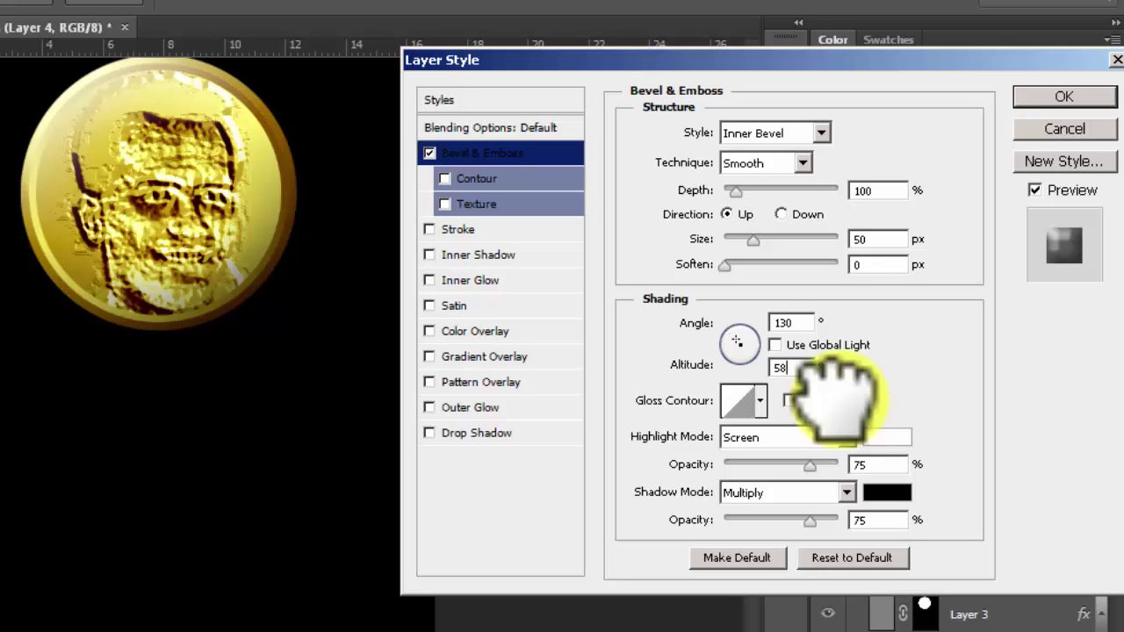
Choose the twin-peaked gloss contour for the bevel and set its highlight opacity to 100%
left_click(760, 401)
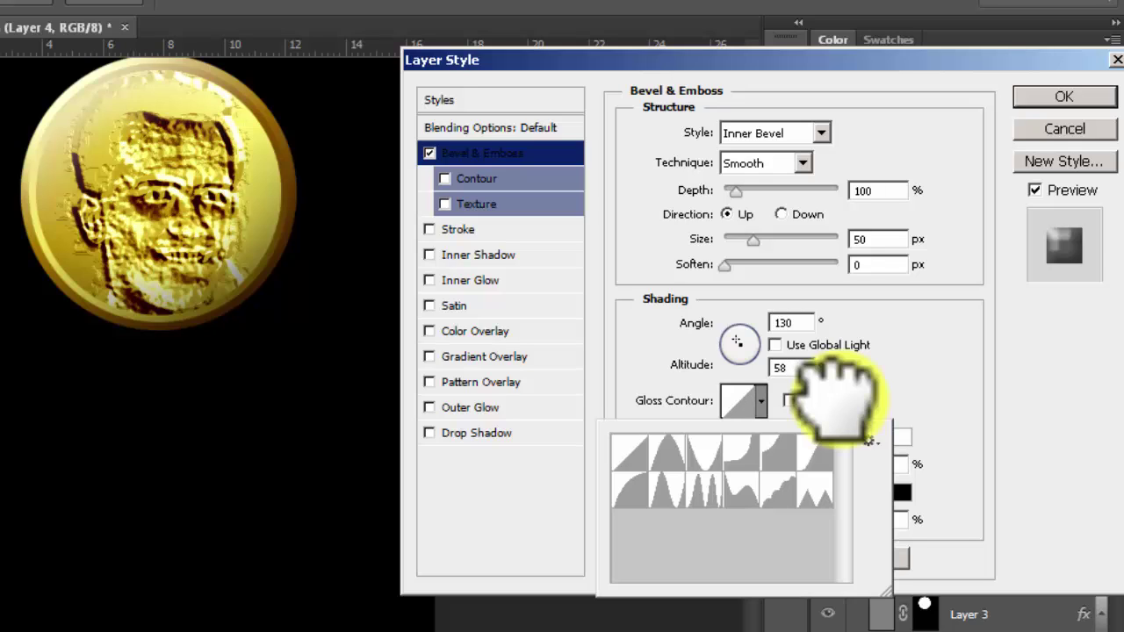
left_click(704, 490)
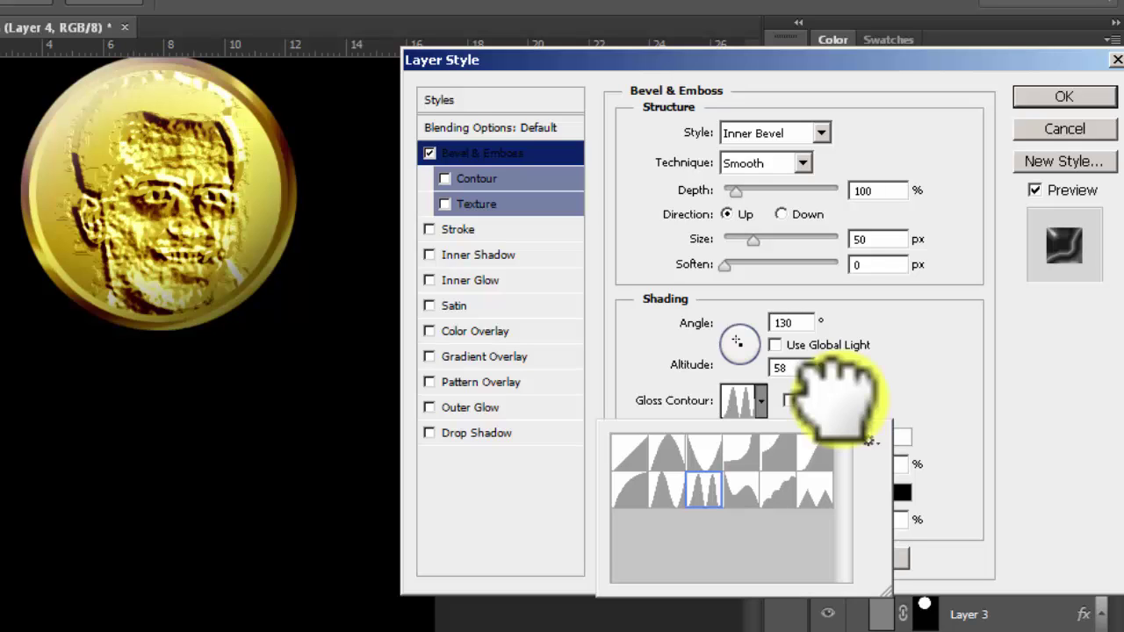
left_click(839, 400)
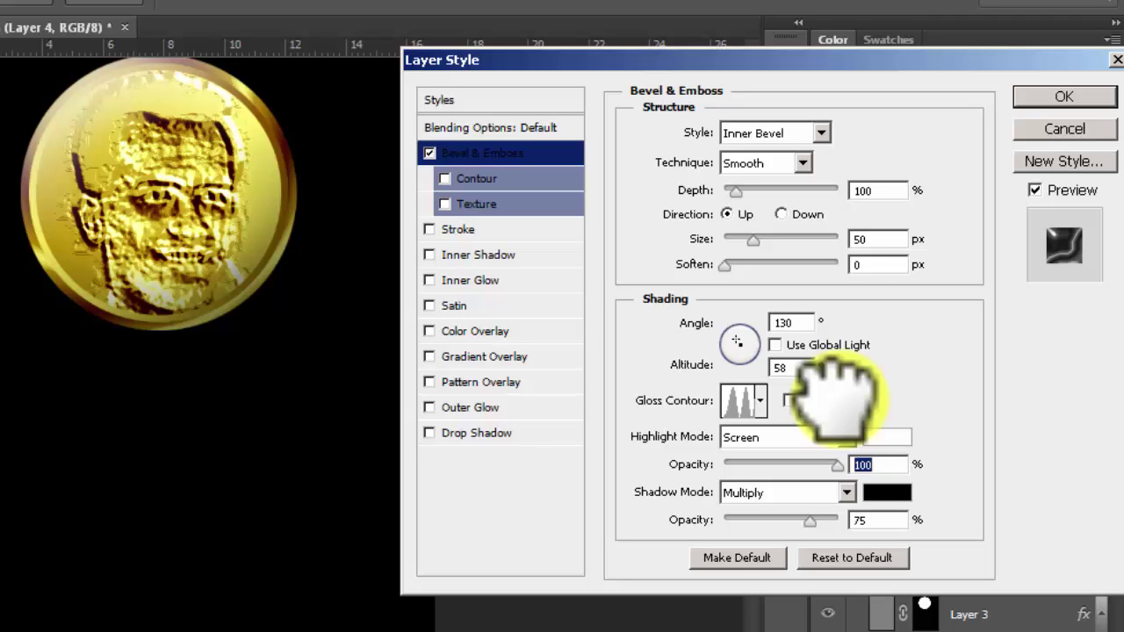
Set the bevel's shadow mode to Normal and its shadow opacity to 60%
left_click(847, 492)
left_click(782, 0)
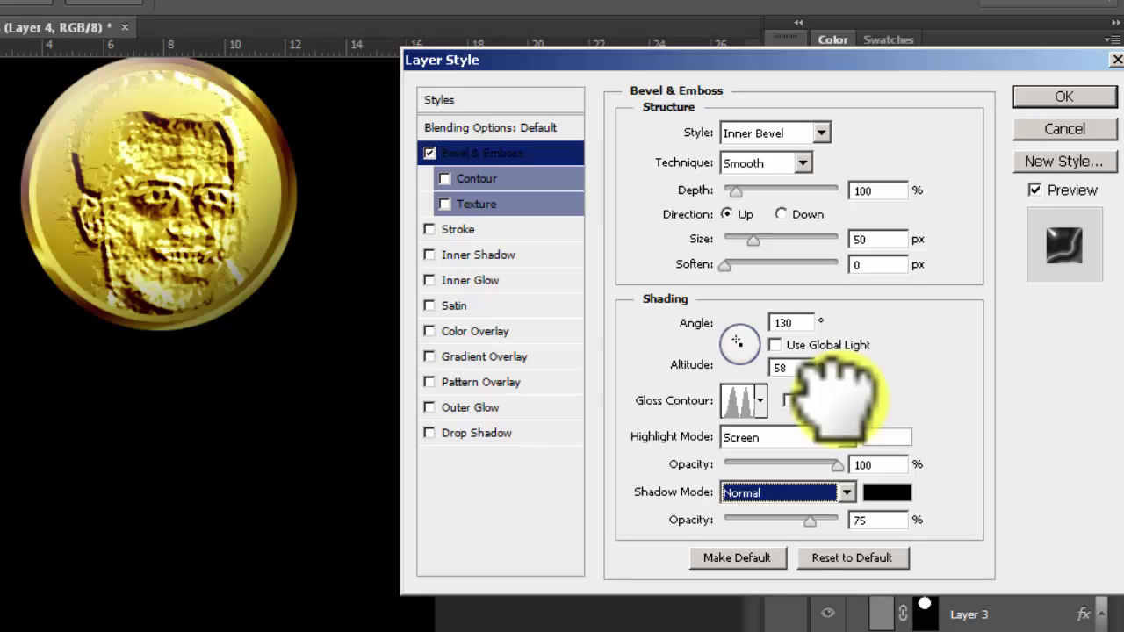
left_click(869, 520)
key("BackSpace")
key("BackSpace")
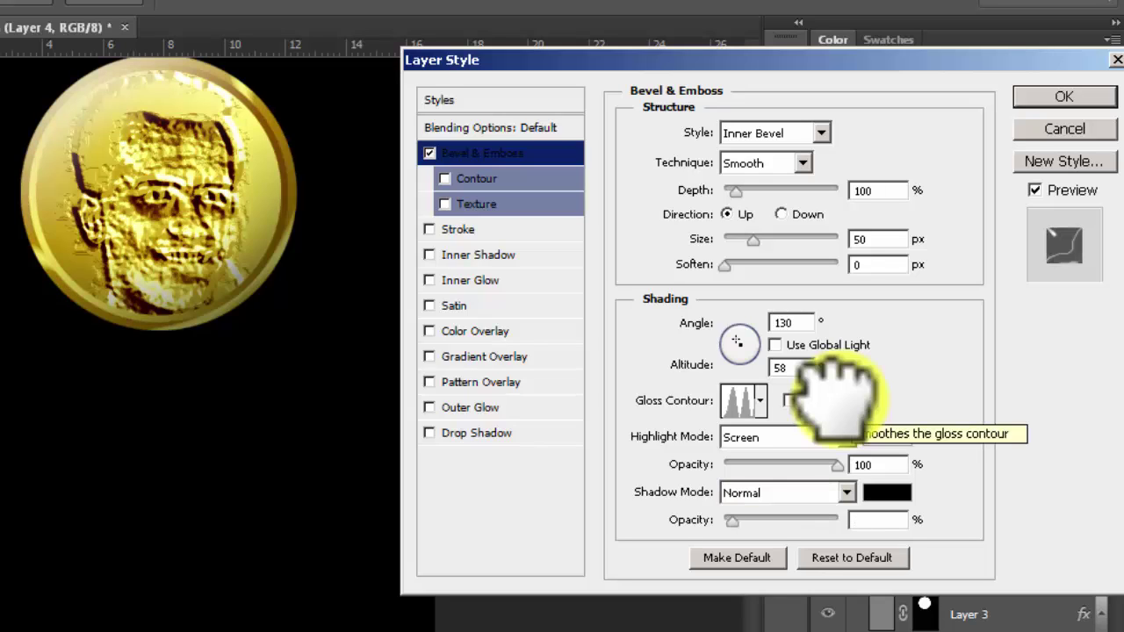
type("60")
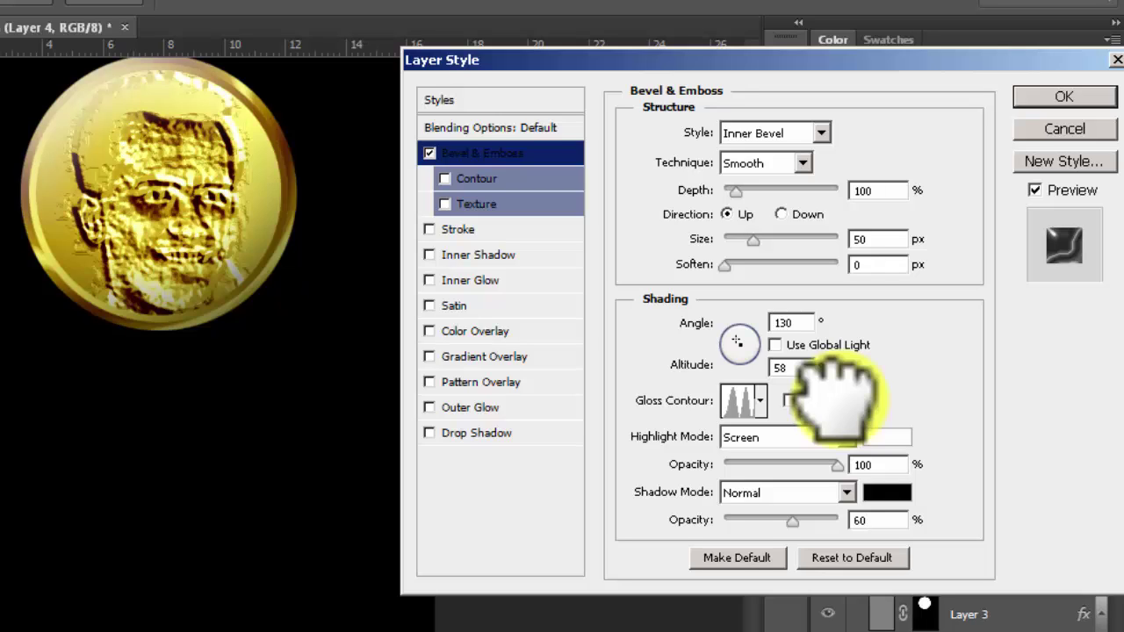
Enable a Drop Shadow on Layer 4 and set its opacity to 68%
left_click(430, 433)
left_click(476, 433)
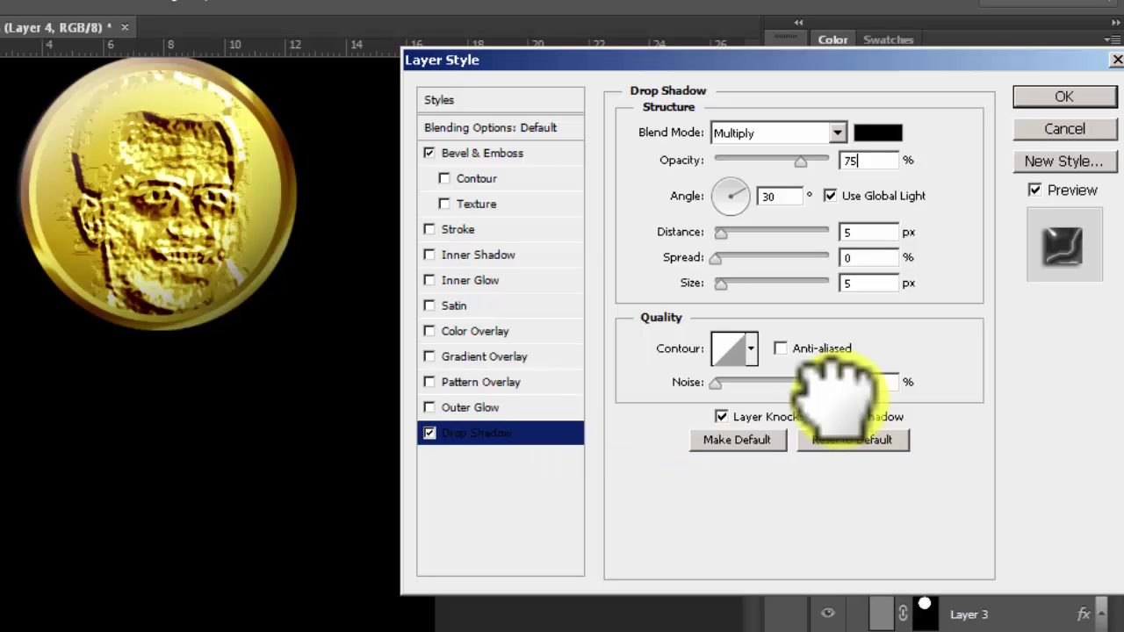
key("BackSpace")
key("BackSpace")
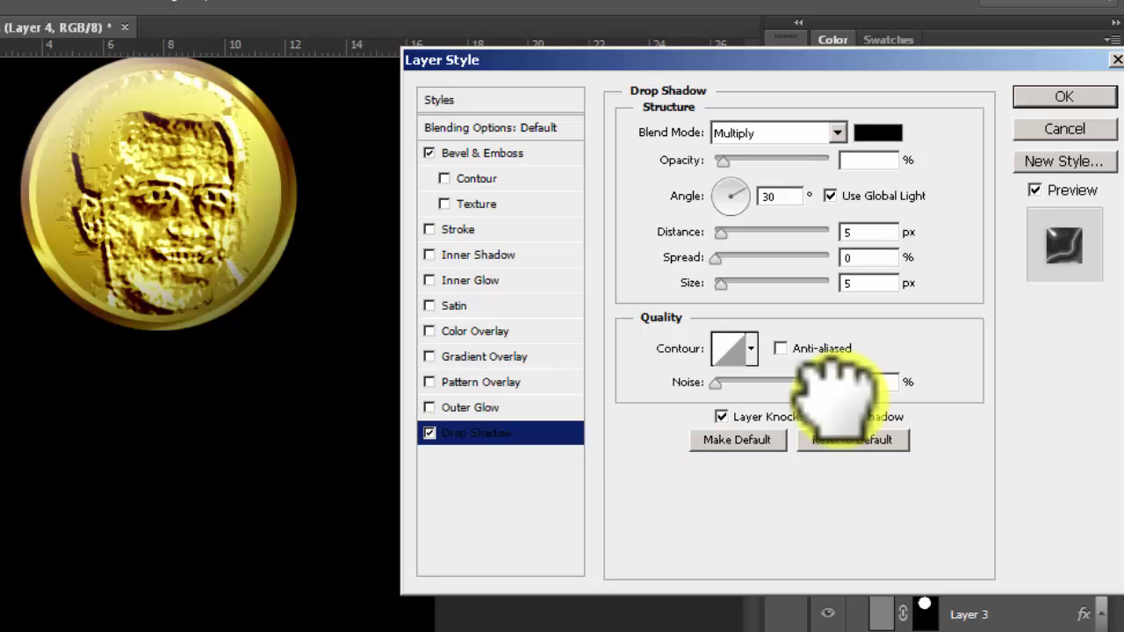
type("68")
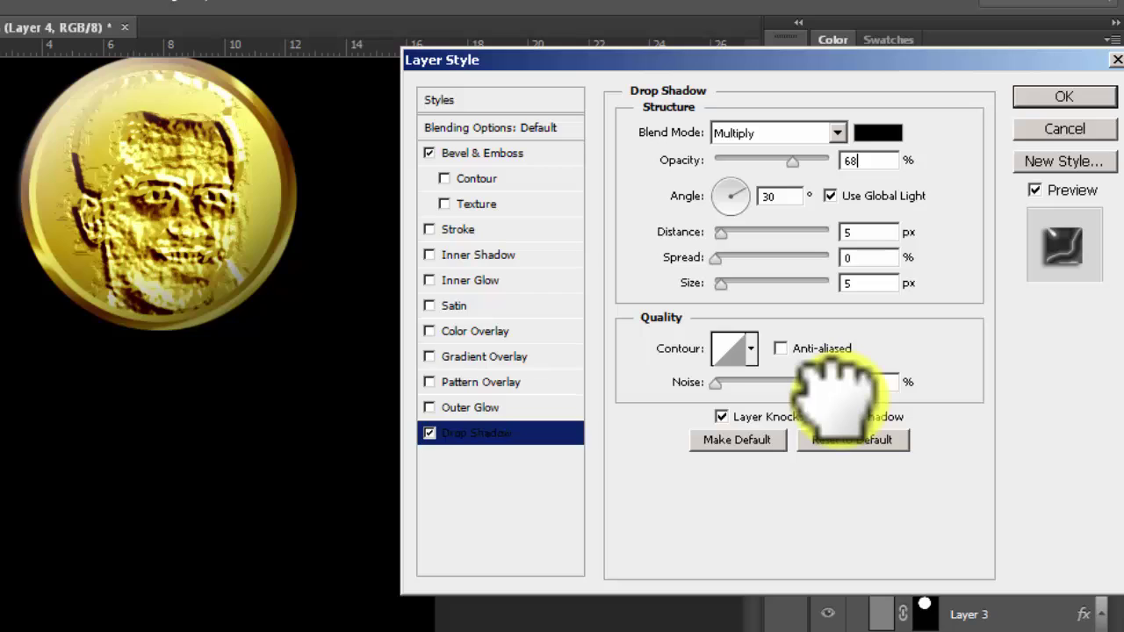
Set the light angle of Layer 4's Drop Shadow to 147°
left_click(779, 197)
key("BackSpace")
key("BackSpace")
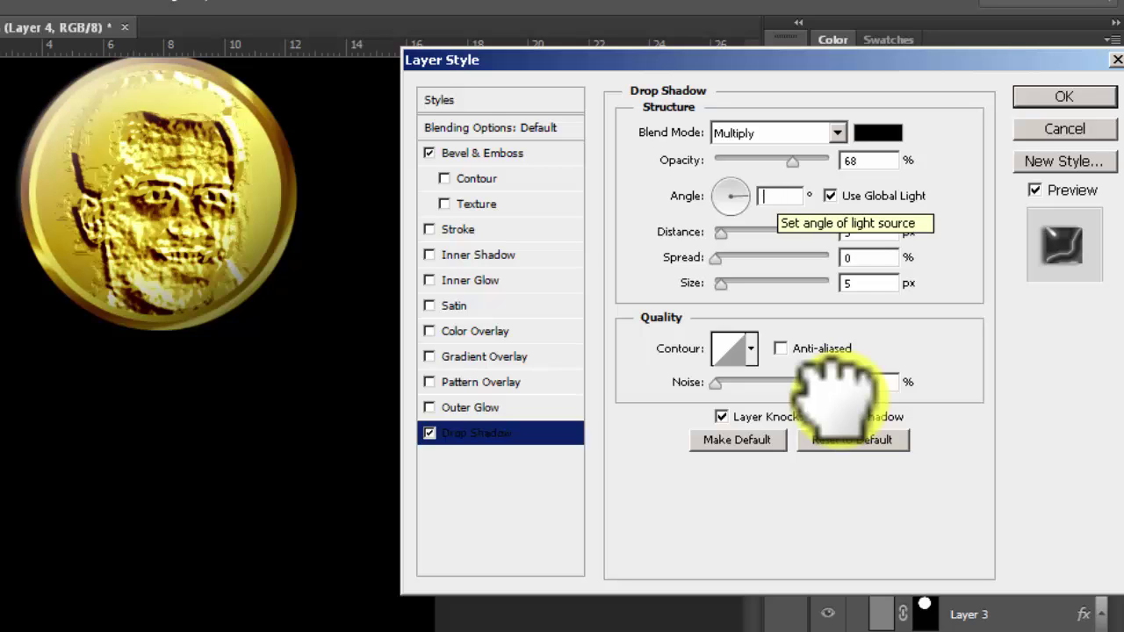
type("147")
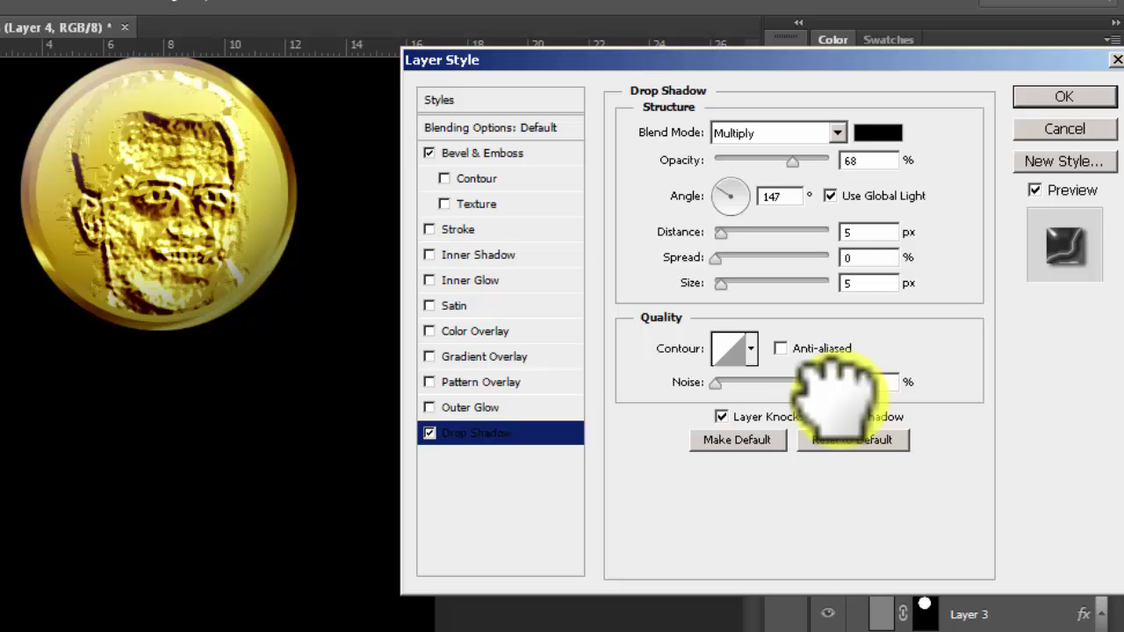
Set the drop shadow's distance to 26 px, spread to 5% and size to 67 px
key("Tab")
key("BackSpace")
type("26")
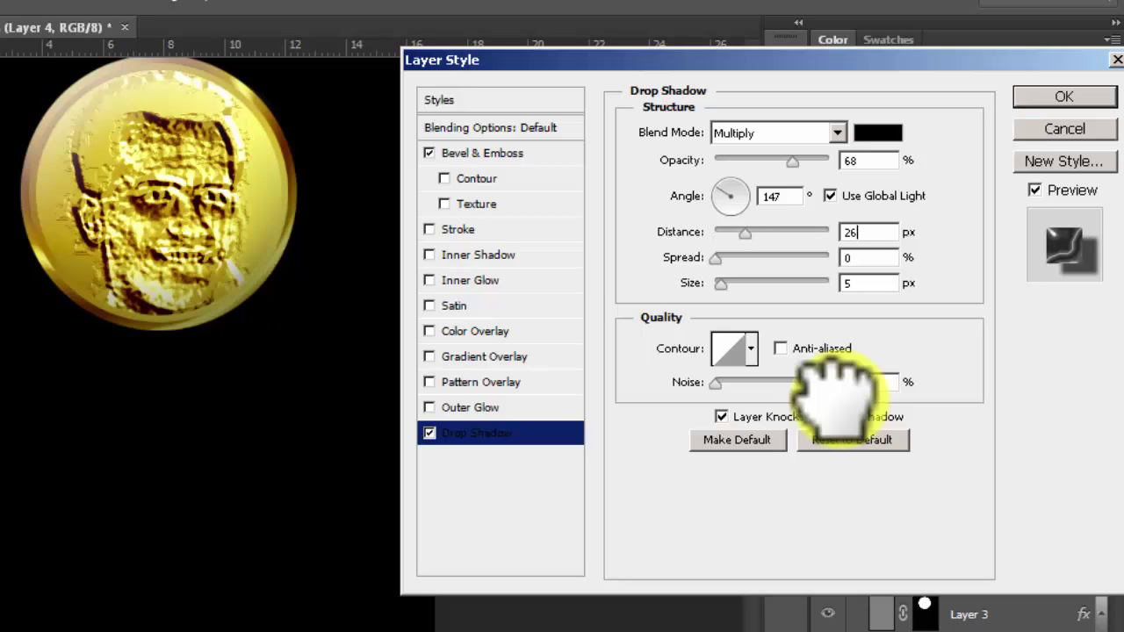
key("Tab")
key("BackSpace")
type("5")
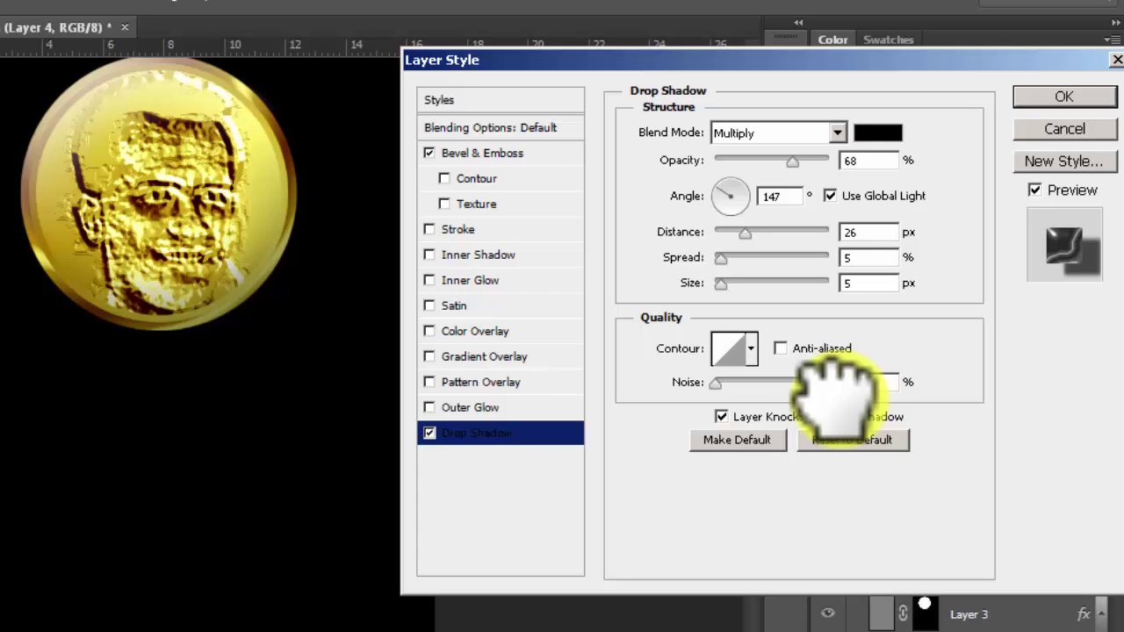
key("Tab")
key("BackSpace")
type("67")
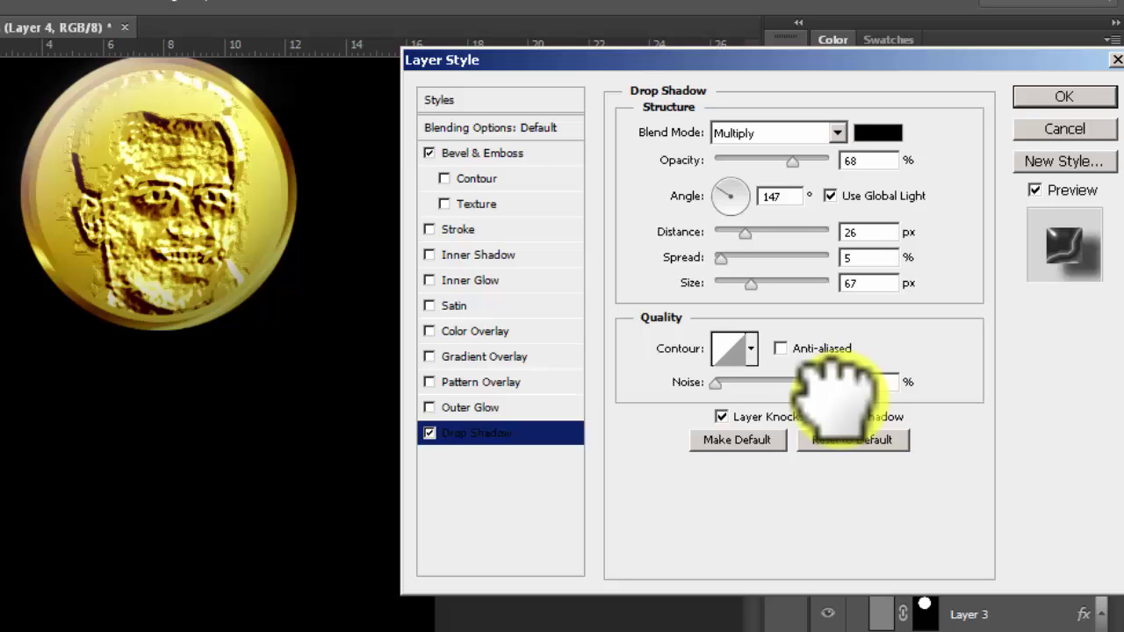
Try a wider drop shadow offset with the spread at 15% and the distance at 32 px
key("shift+Tab")
type("32")
scroll(840, 400, "up", 2)
scroll(839, 400, "down", 13)
scroll(839, 400, "up", 5)
key("shift+Tab")
scroll(840, 401, "up", 2)
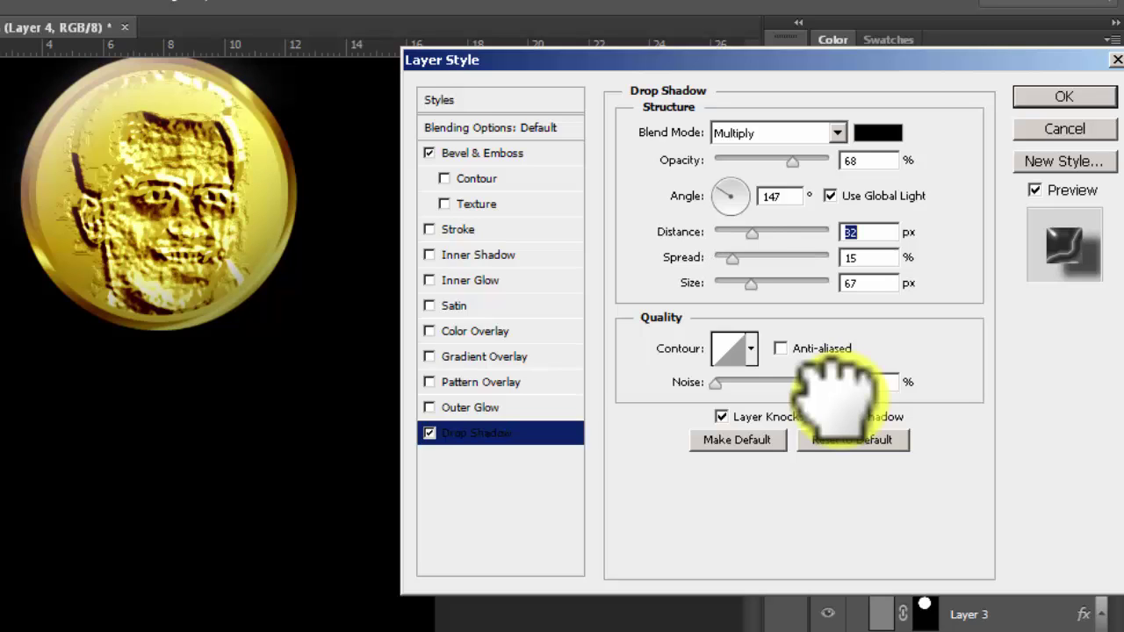
scroll(840, 401, "up", 3)
scroll(840, 401, "down", 4)
scroll(840, 401, "up", 5)
scroll(840, 400, "down", 10)
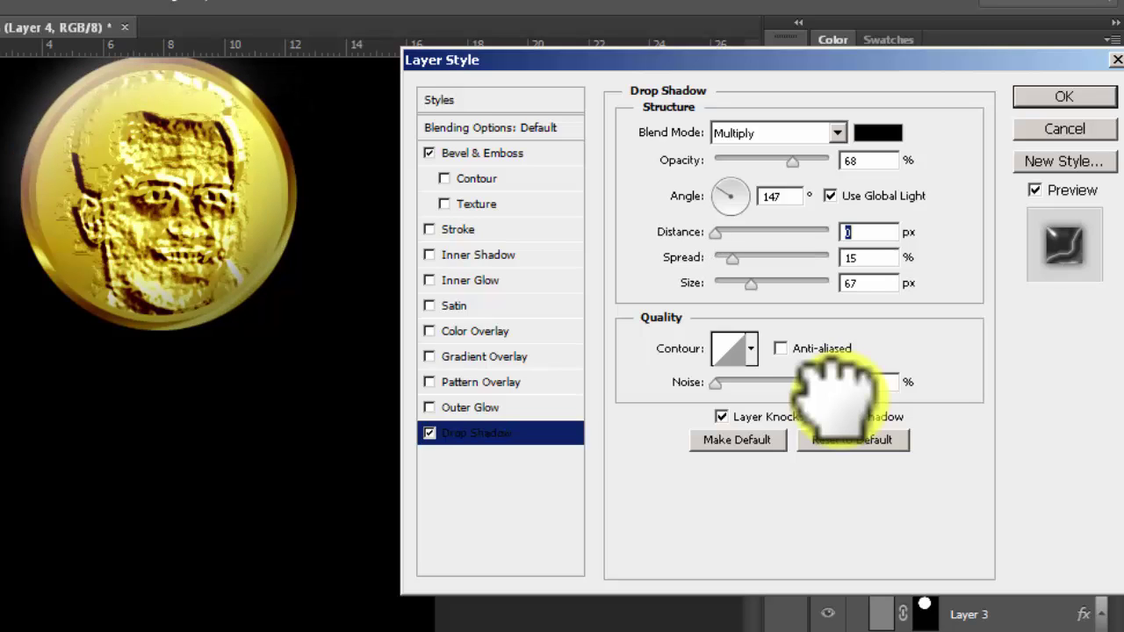
scroll(840, 401, "up", 6)
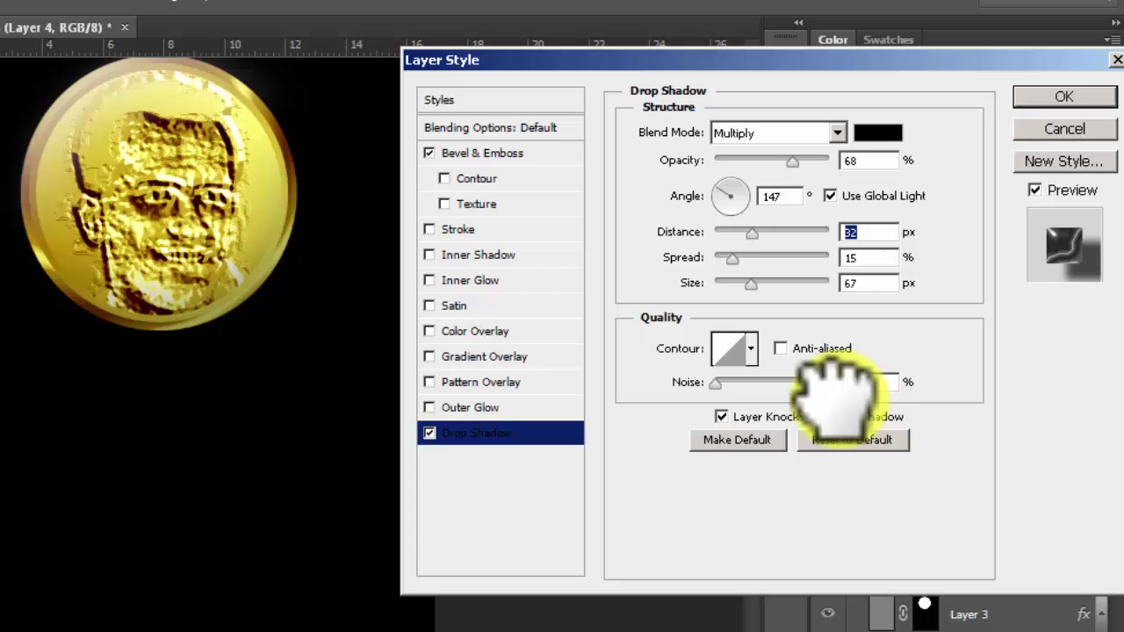
Reduce the drop shadow's size to 18 px and its opacity to 27%
key("Tab")
key("Tab")
scroll(840, 401, "down", 10)
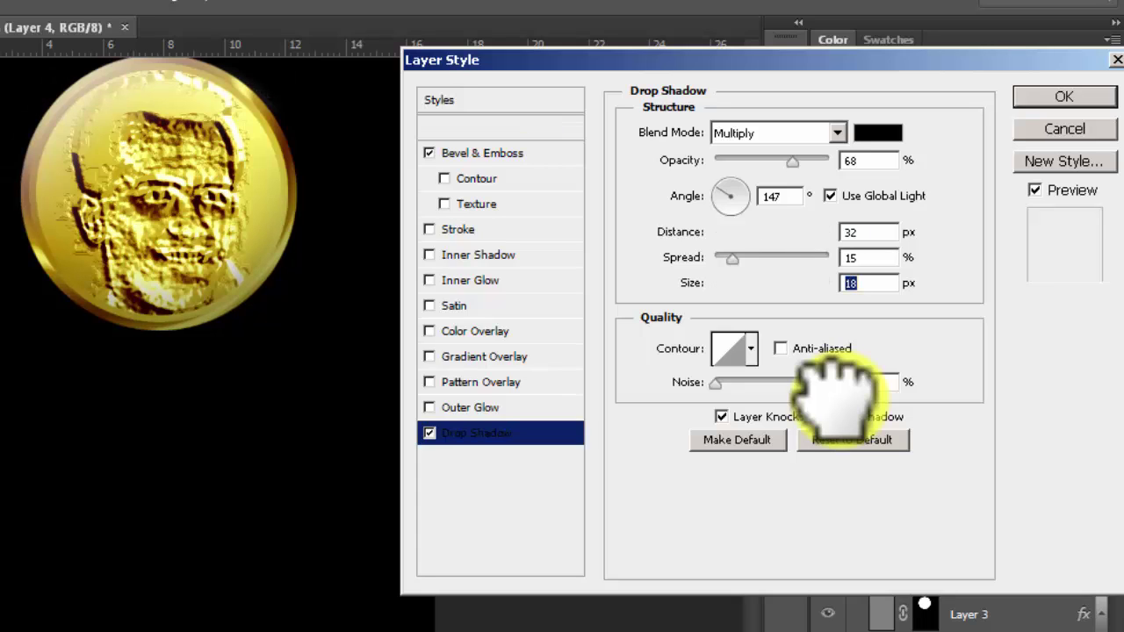
key("shift+Tab")
key("shift+Tab")
key("shift+Tab")
key("shift+Tab")
scroll(839, 401, "down", 8)
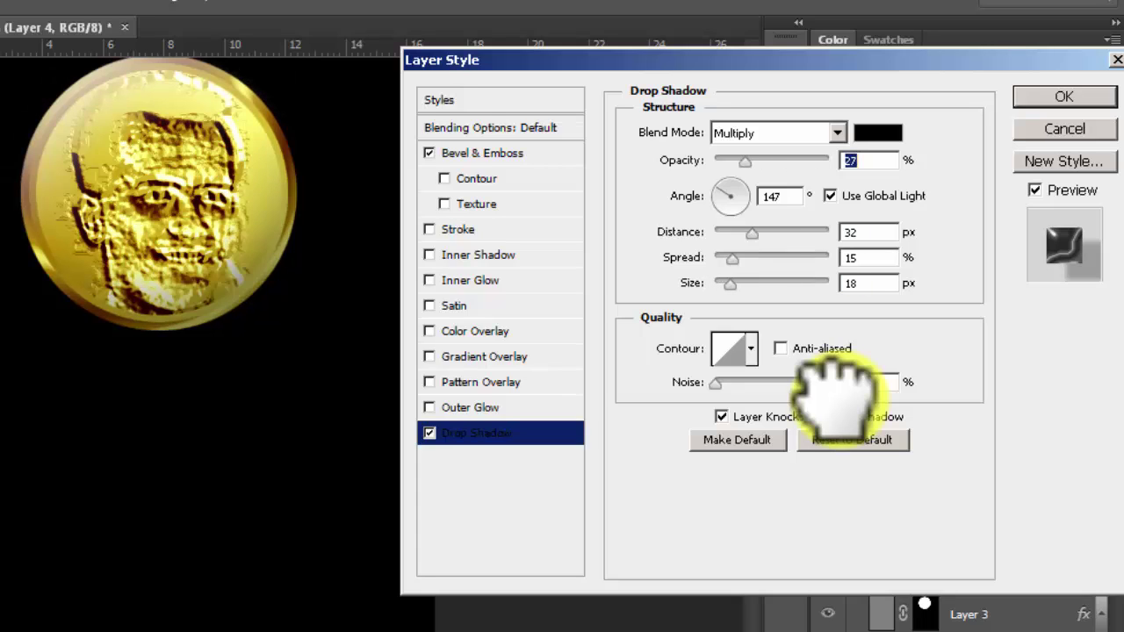
Keep global light on for the drop shadow and lower its distance to 27 px and spread to 8%
left_click(830, 196)
left_click(830, 196)
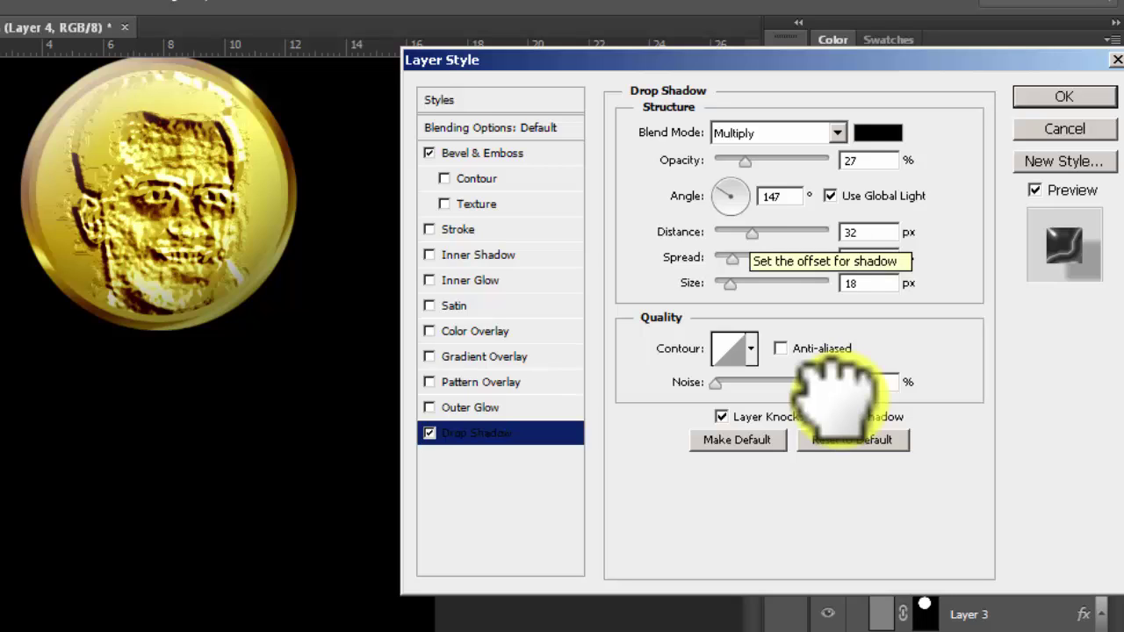
left_click(869, 231)
key("Down")
key("Down")
key("Down")
key("Down")
key("Down")
key("Down")
key("Down")
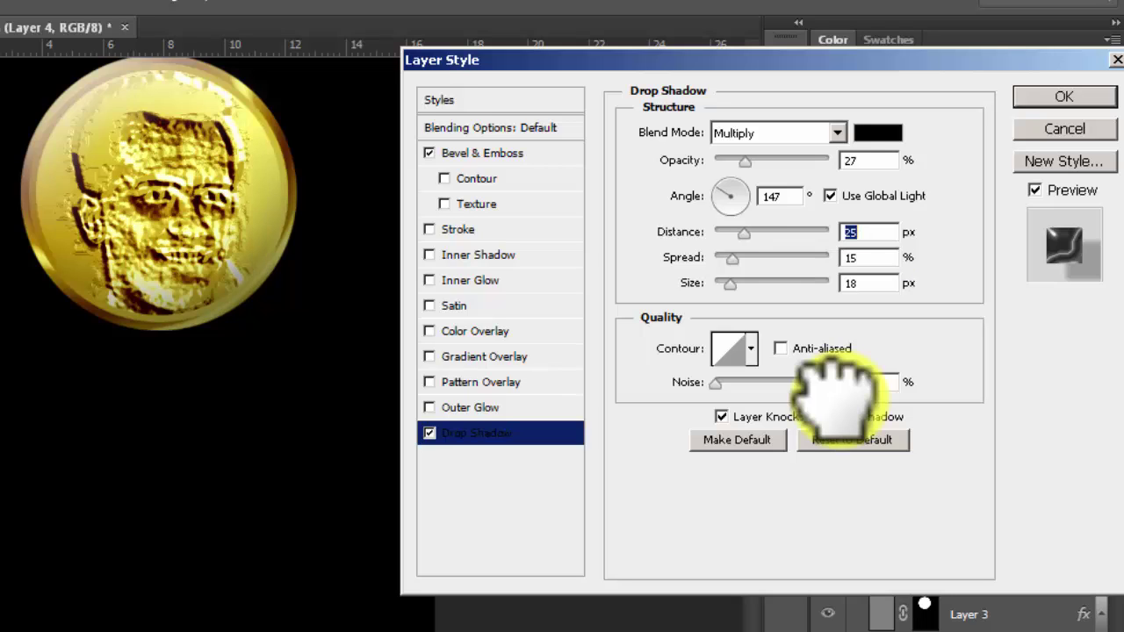
key("Up")
key("Up")
key("Tab")
key("Down")
key("Down")
key("Down")
key("Down")
key("Down")
key("Down")
key("Down")
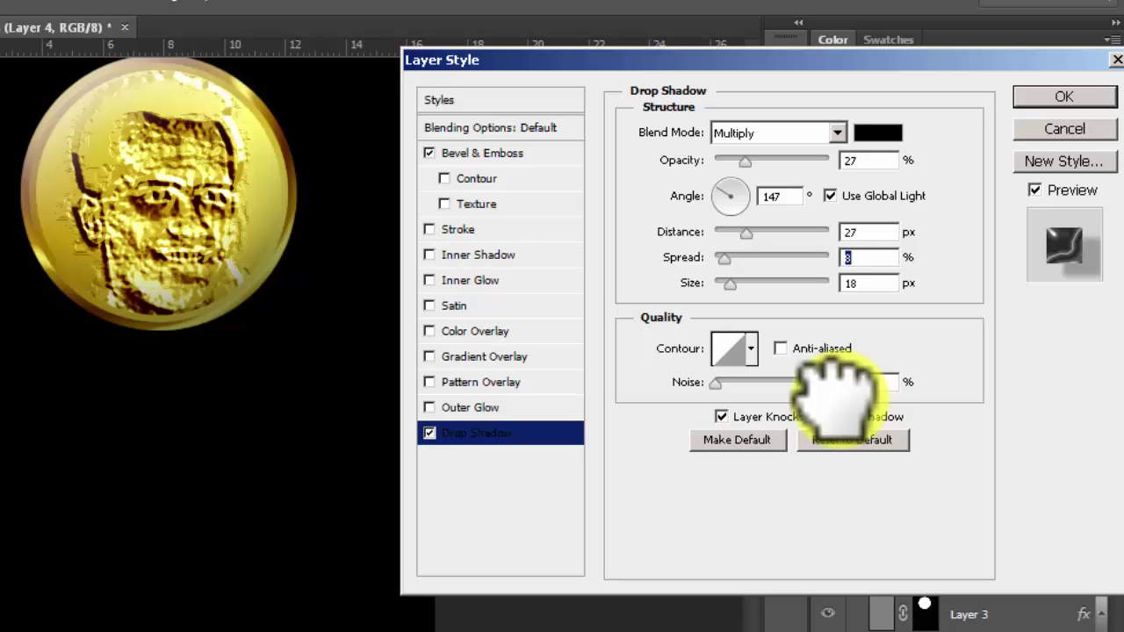
Increase the drop shadow's size to 68 px
key("Tab")
key("Up")
key("Up")
key("Up")
key("Up")
key("Up")
key("Up")
key("Up")
key("Up")
key("Up")
key("Up")
key("Up")
key("Up")
key("Up")
key("Up")
key("Up")
key("Up")
key("Up")
key("Up")
key("Up")
key("Up")
key("Down")
key("Down")
key("Down")
key("Down")
key("Down")
key("Up")
key("Up")
key("Up")
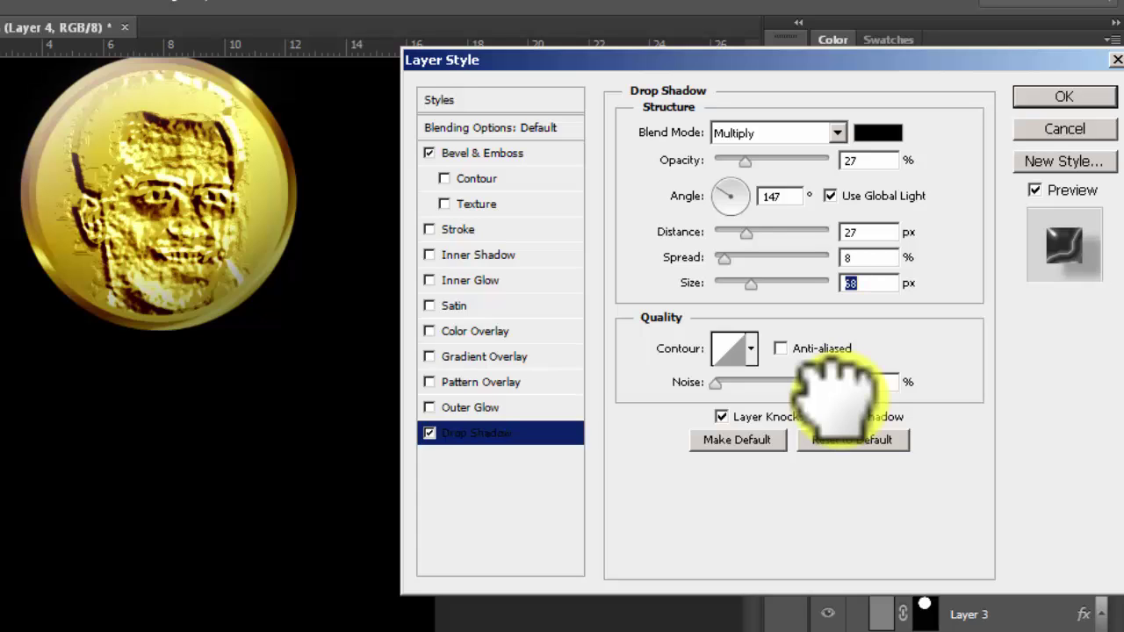
Set Layer 4's bevel depth to 100% and size to 144 px, and apply the layer style
key("ctrl+1")
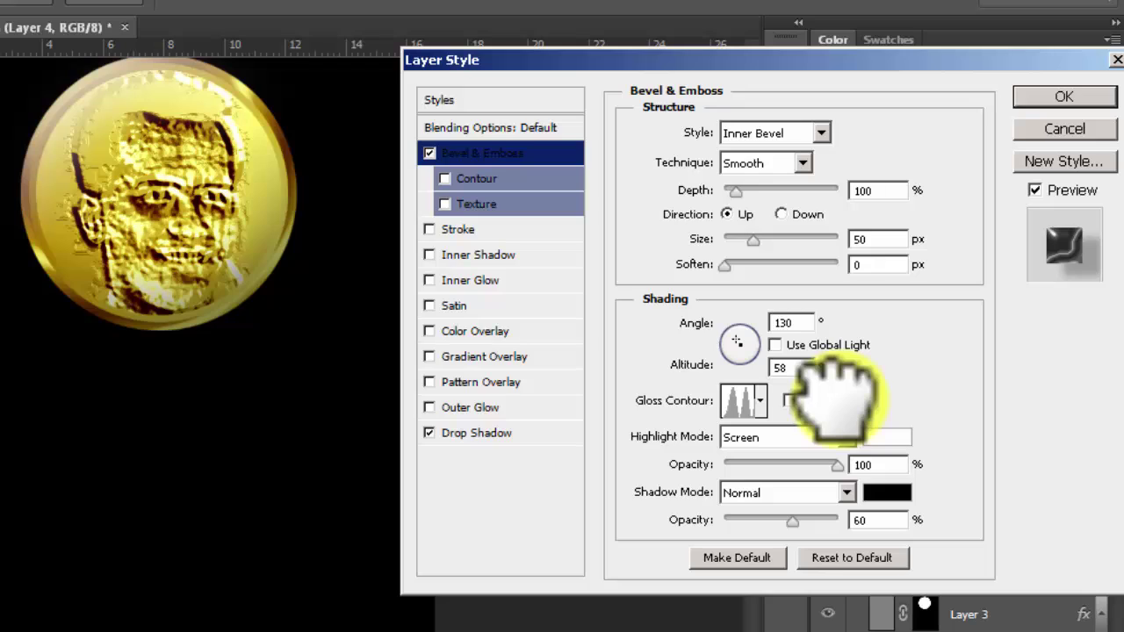
mouse_move(736, 191)
left_mouse_down()
mouse_move(838, 191)
mouse_move(724, 191)
mouse_move(736, 192)
left_mouse_up()
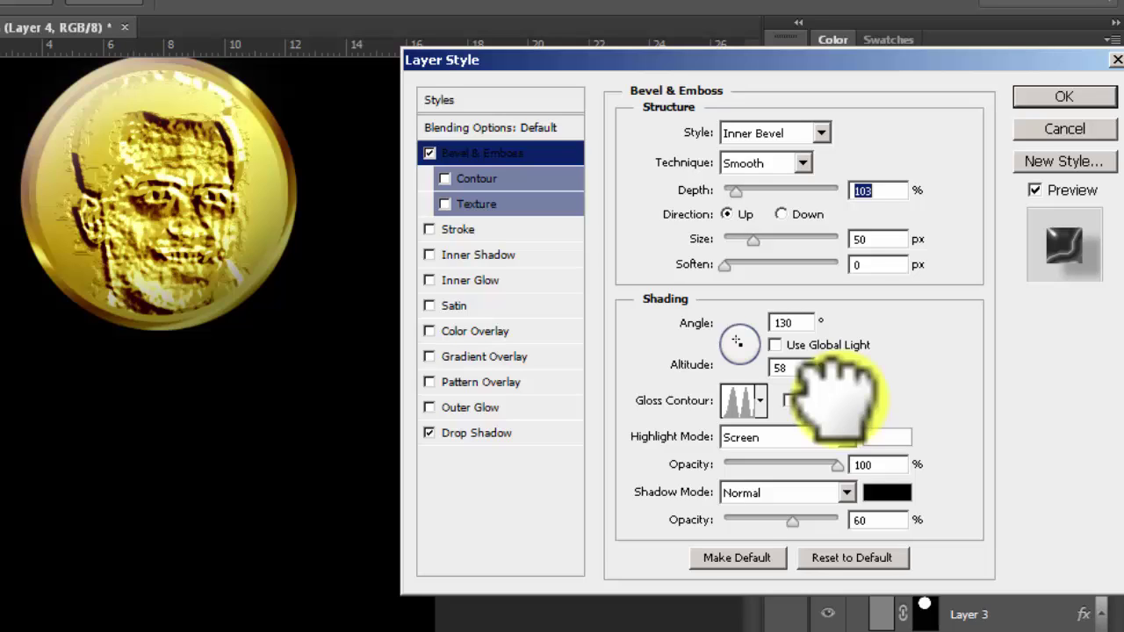
left_click_drag(736, 192, 735, 191)
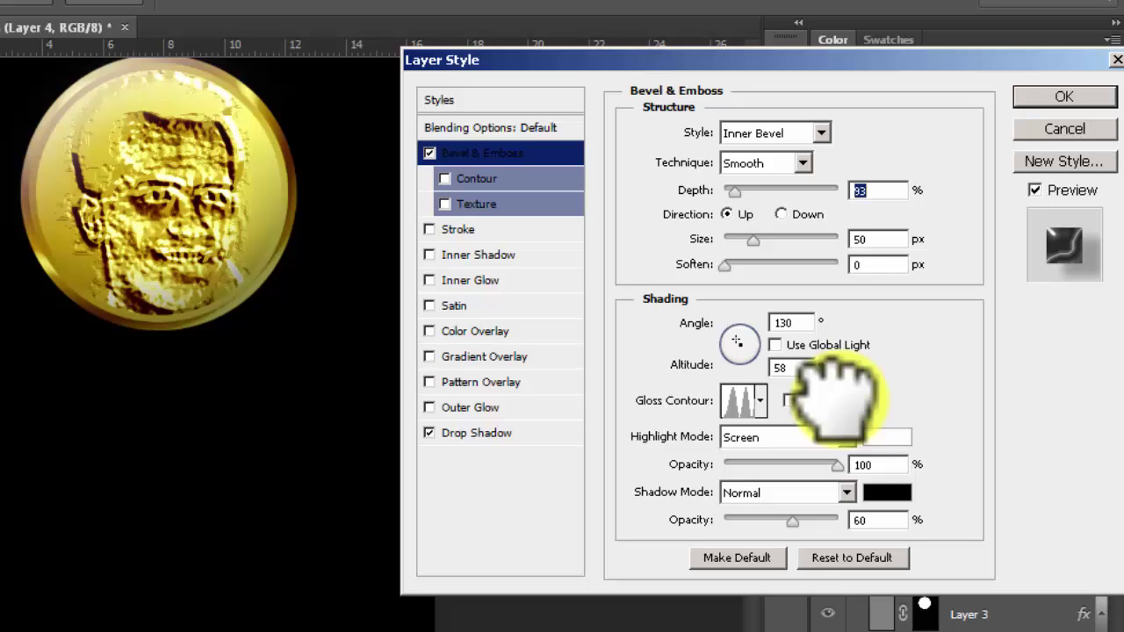
type("100")
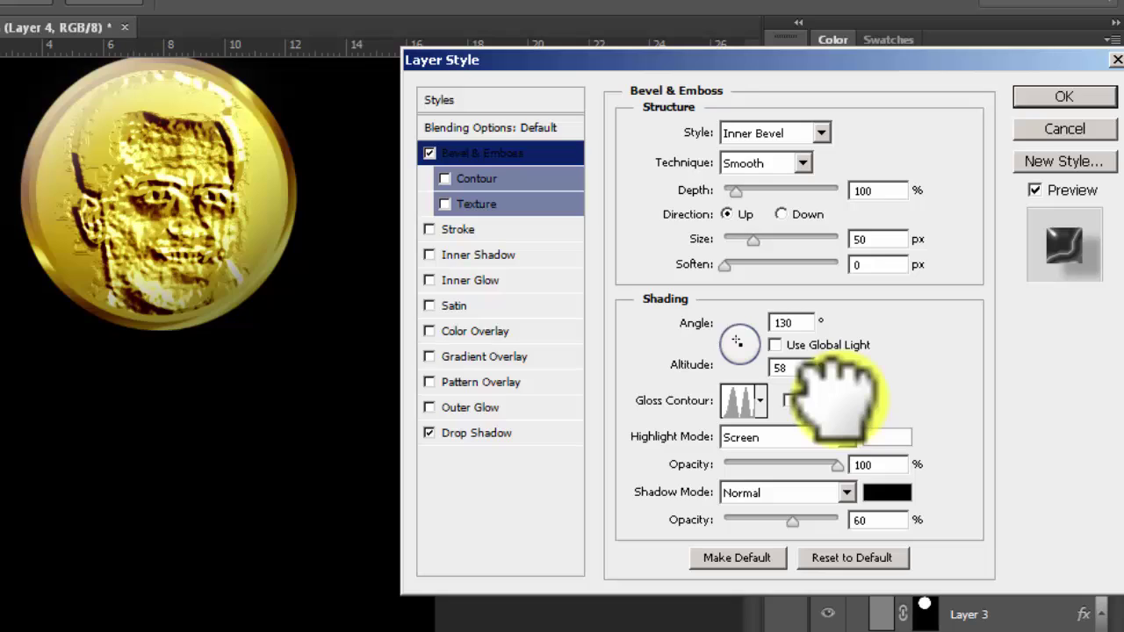
left_click_drag(753, 240, 793, 240)
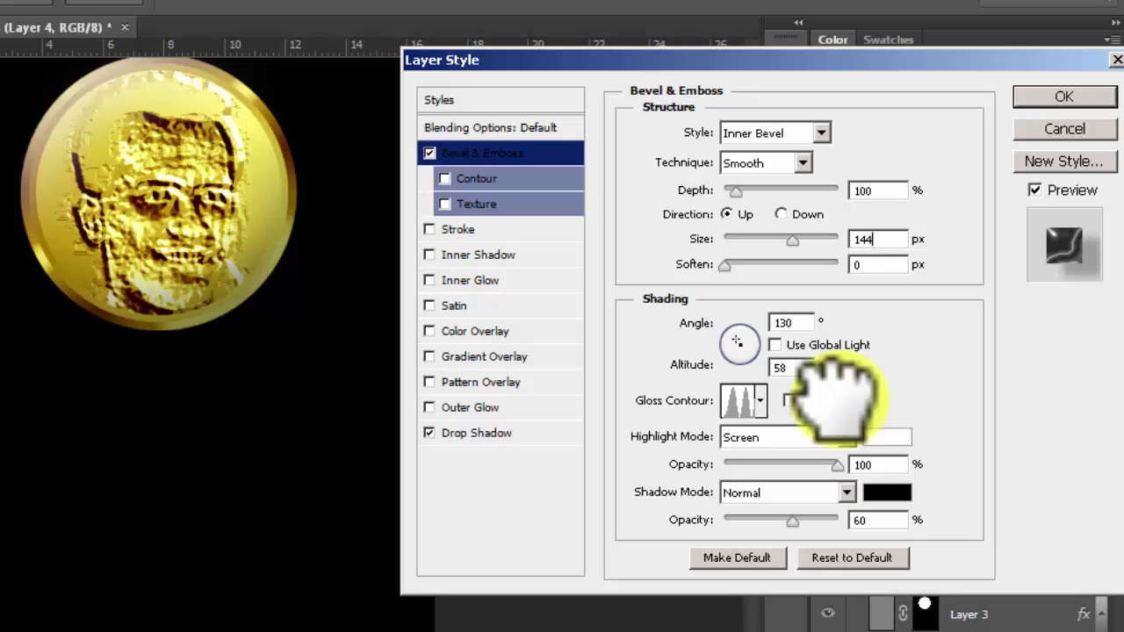
key("Return")
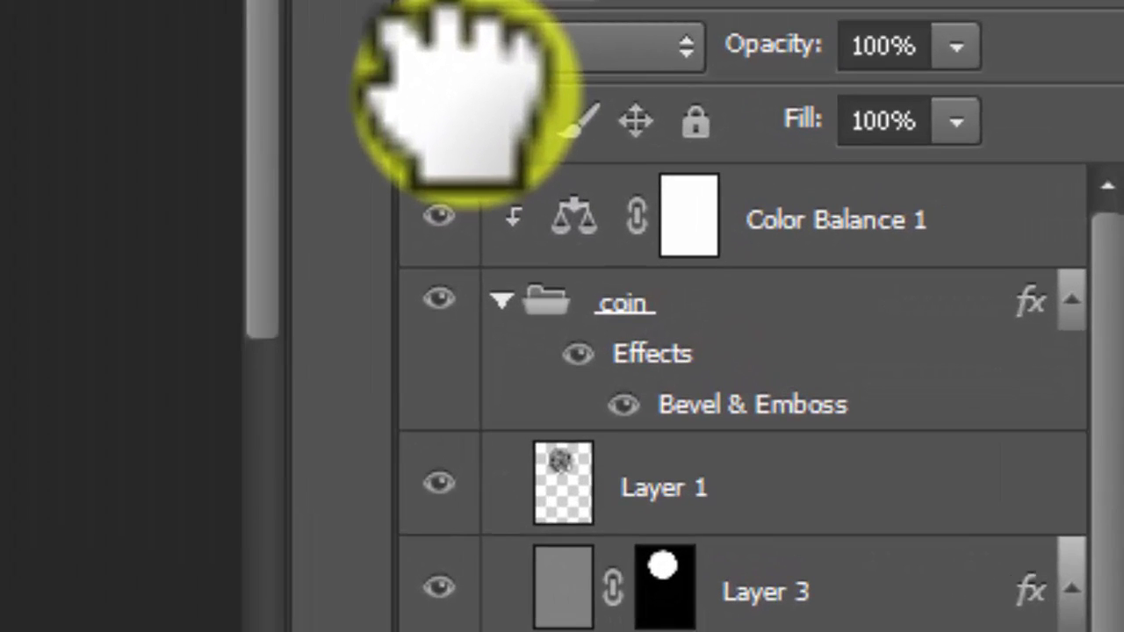
Collapse the coin group and move the whole coin down to the middle of the black canvas
left_click(501, 301)
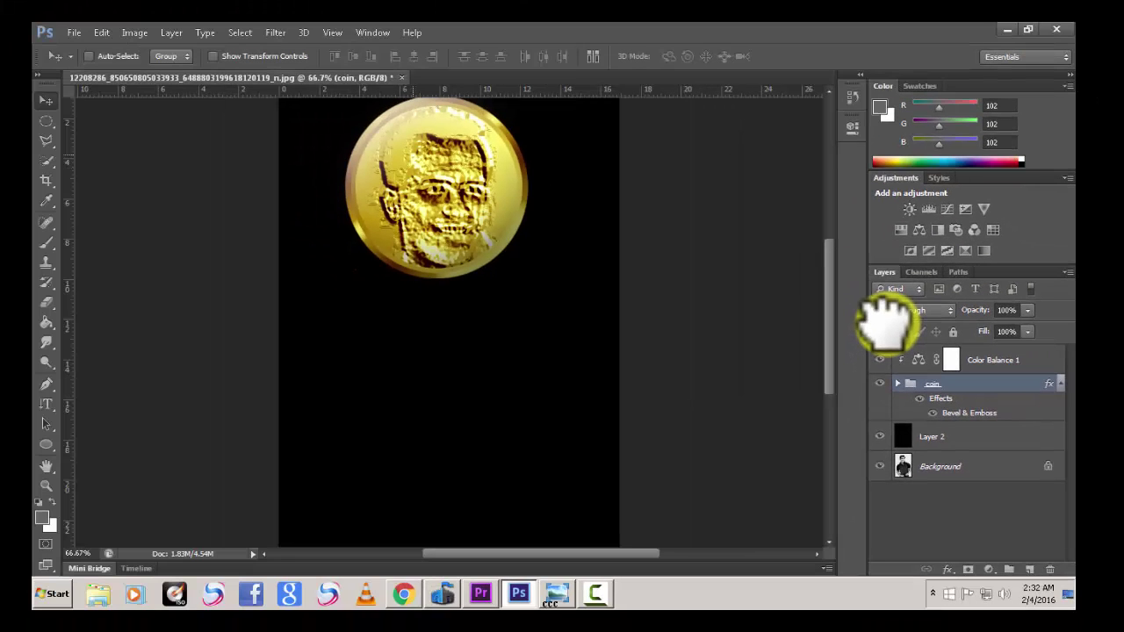
left_click_drag(411, 159, 426, 262)
left_click_drag(431, 219, 430, 219)
left_click_drag(500, 263, 444, 281)
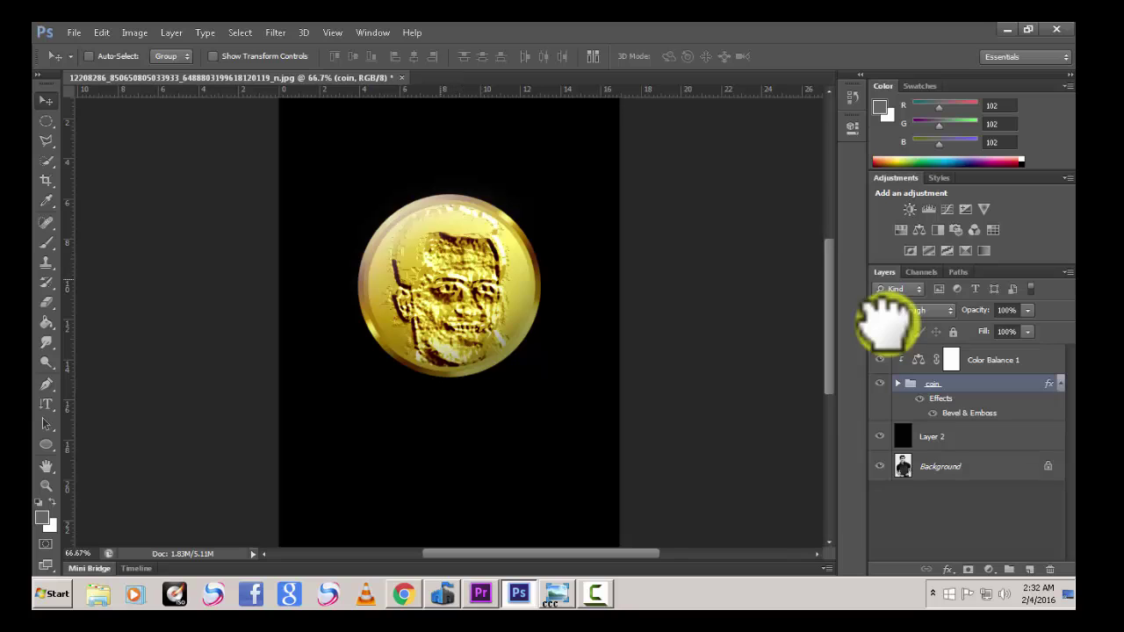
Switch to Windows Photo Viewer and browse to the red sunset-over-sea photo
key("alt+Tab")
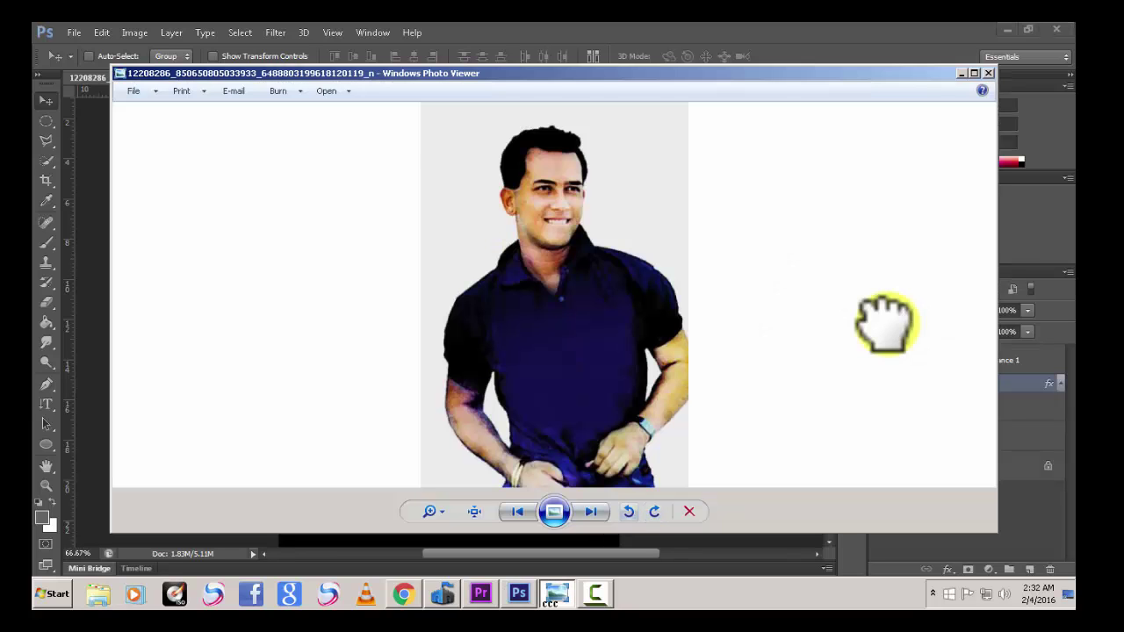
key("Right")
key("Right")
key("Right")
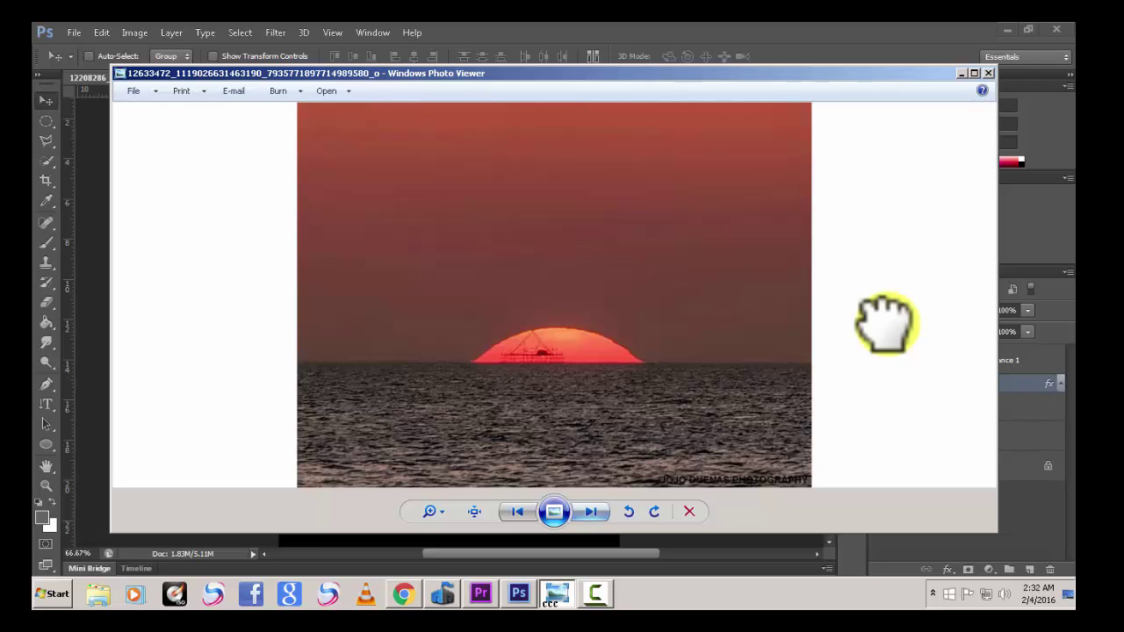
Cycle through the other pictures in the folder and return to the sunset photo
right_click(616, 231)
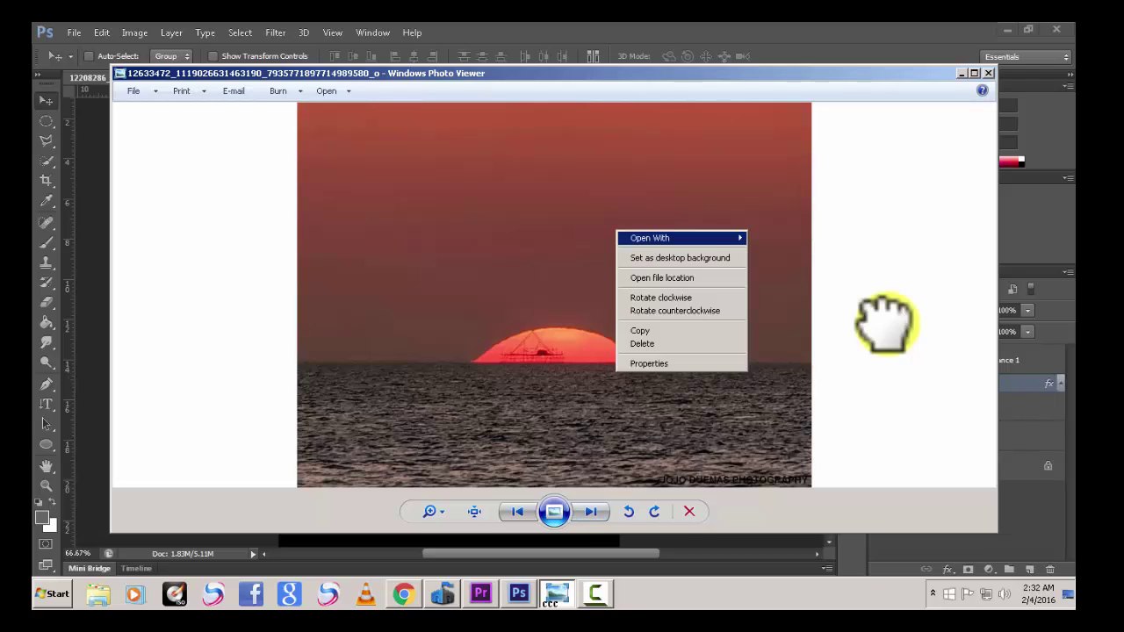
mouse_move(667, 239)
key("Escape")
key("Right")
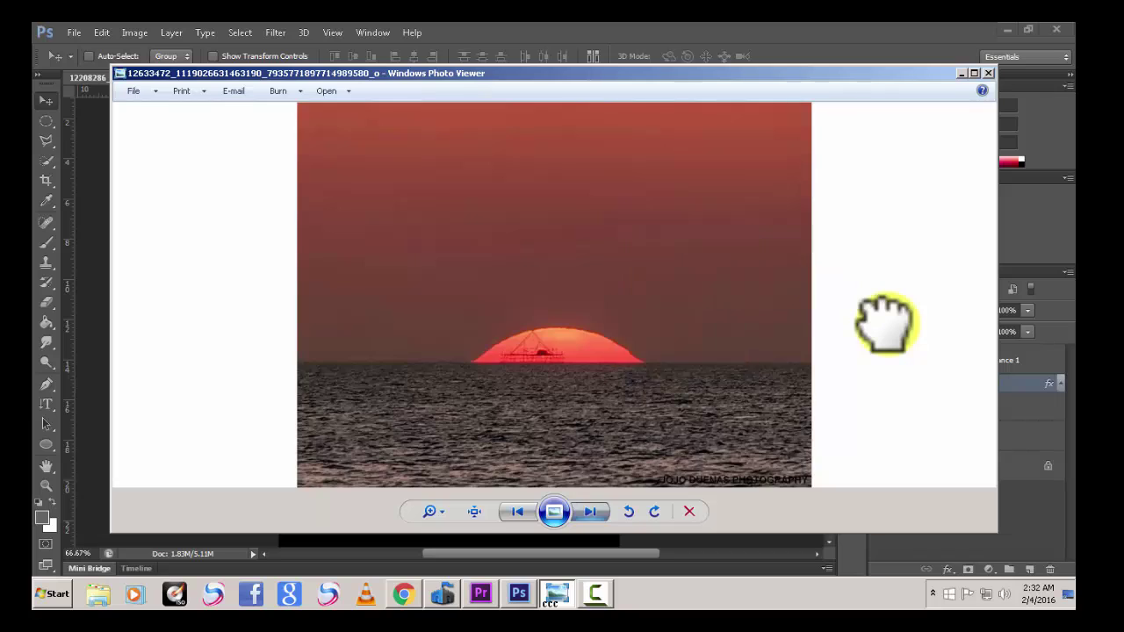
key("Right")
key("Right")
key("Right")
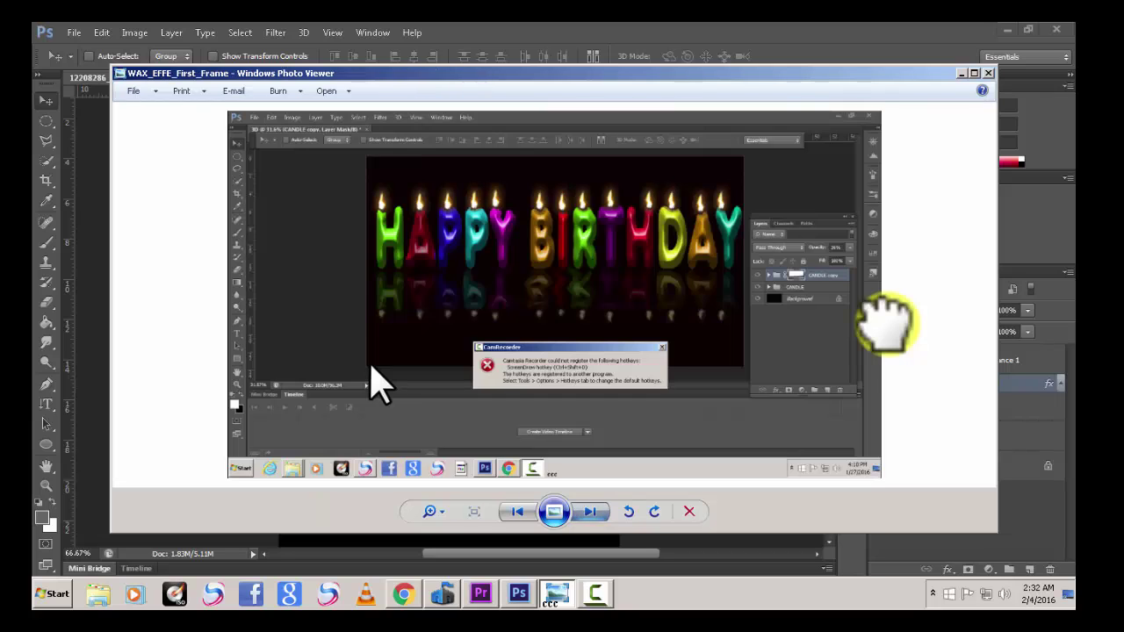
key("Right")
key("Right")
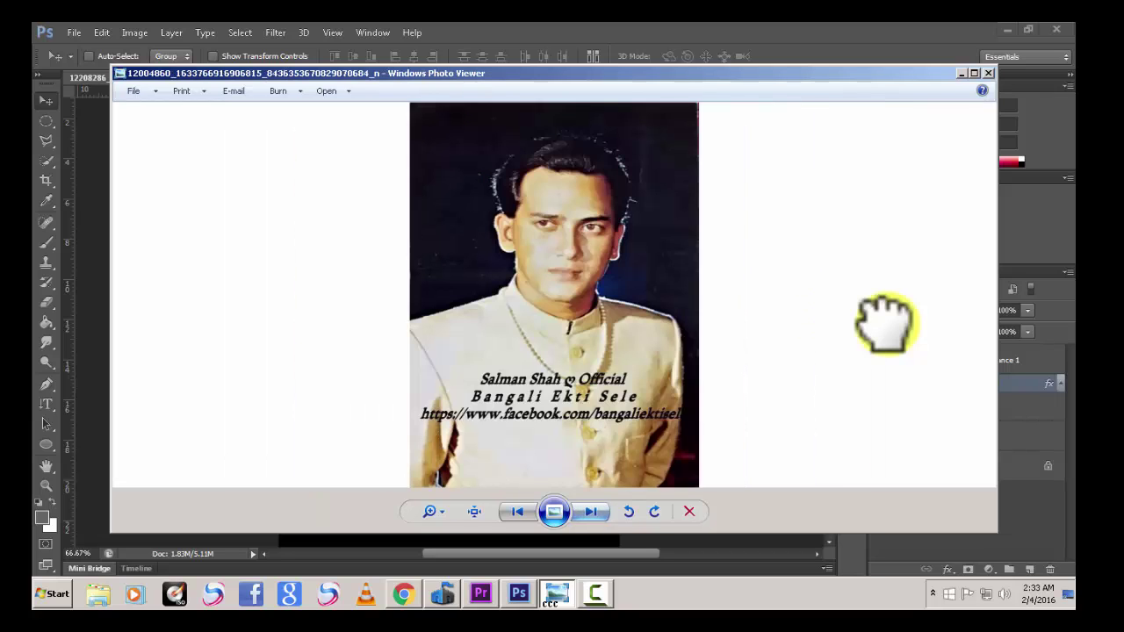
key("Right")
key("Right")
key("Right")
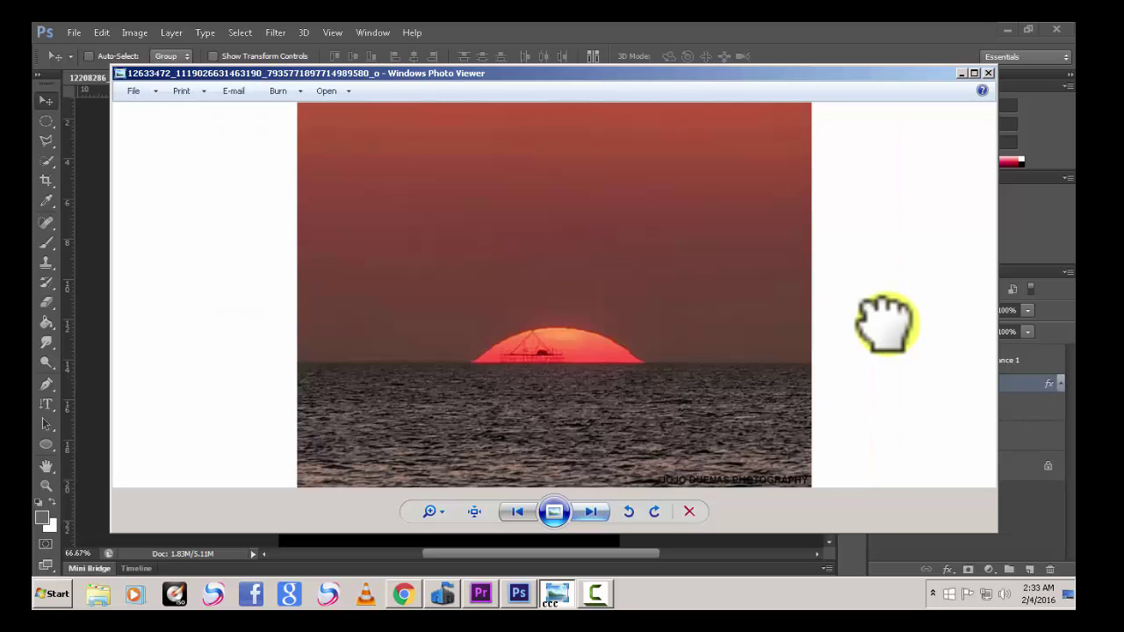
Open the sunset photo in Adobe Photoshop CS6
key("shift+F10")
key("Down")
key("Right")
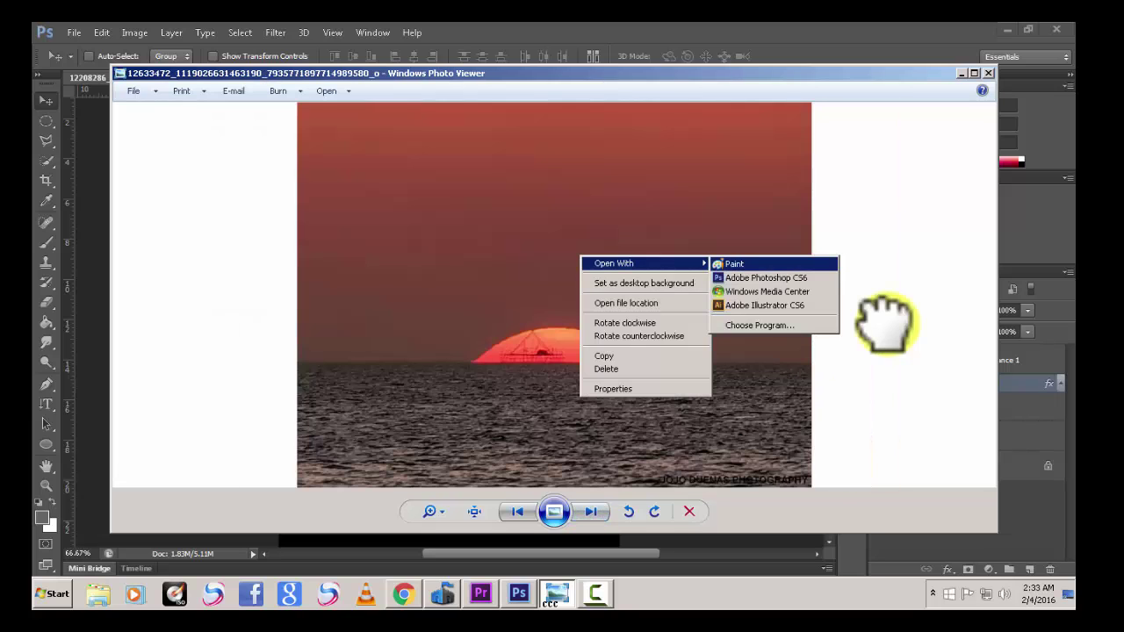
key("Down")
key("Return")
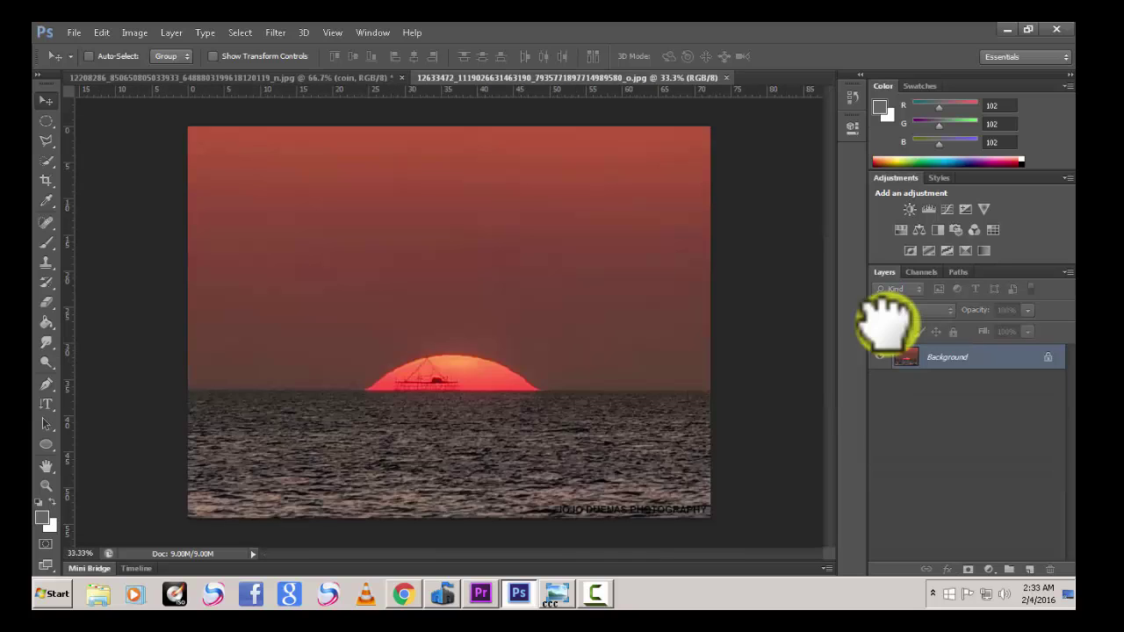
Copy the coin group from the medal document into the sunset photo, place it in the sky above the sun, and expand the group
key("ctrl+Tab")
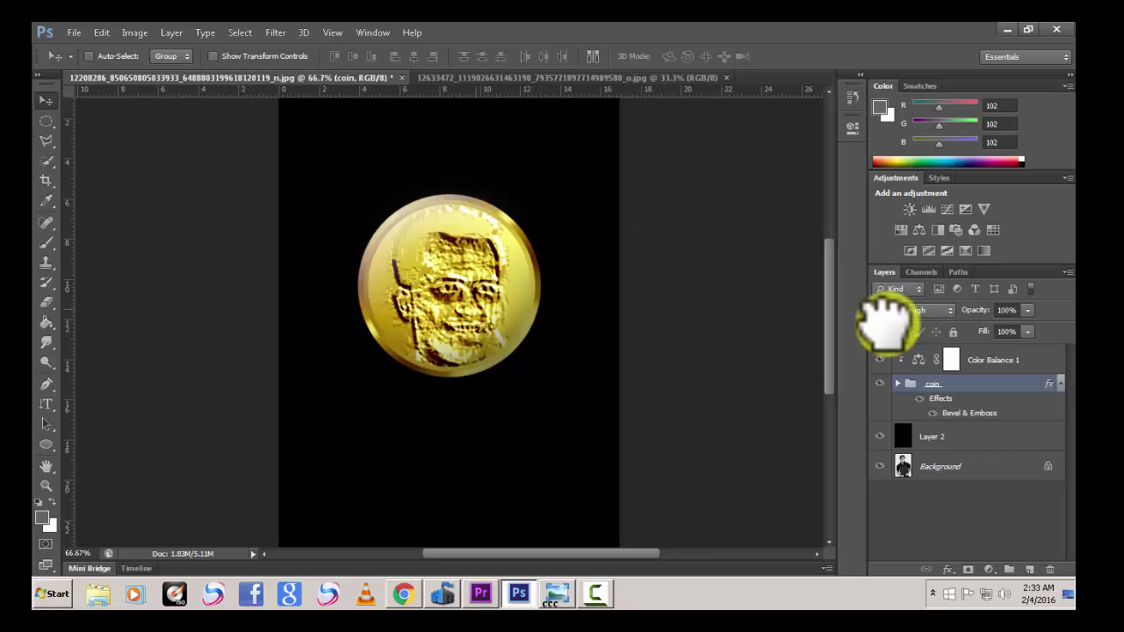
left_click_drag(464, 255, 530, 86)
left_click_drag(531, 126, 538, 78)
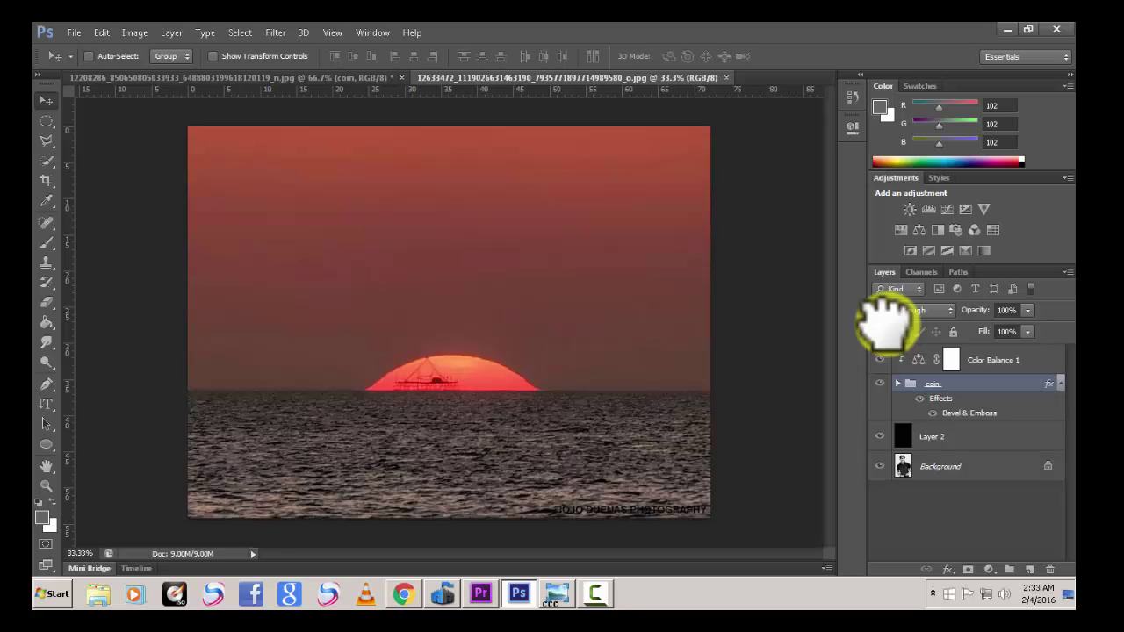
left_click_drag(538, 78, 444, 287)
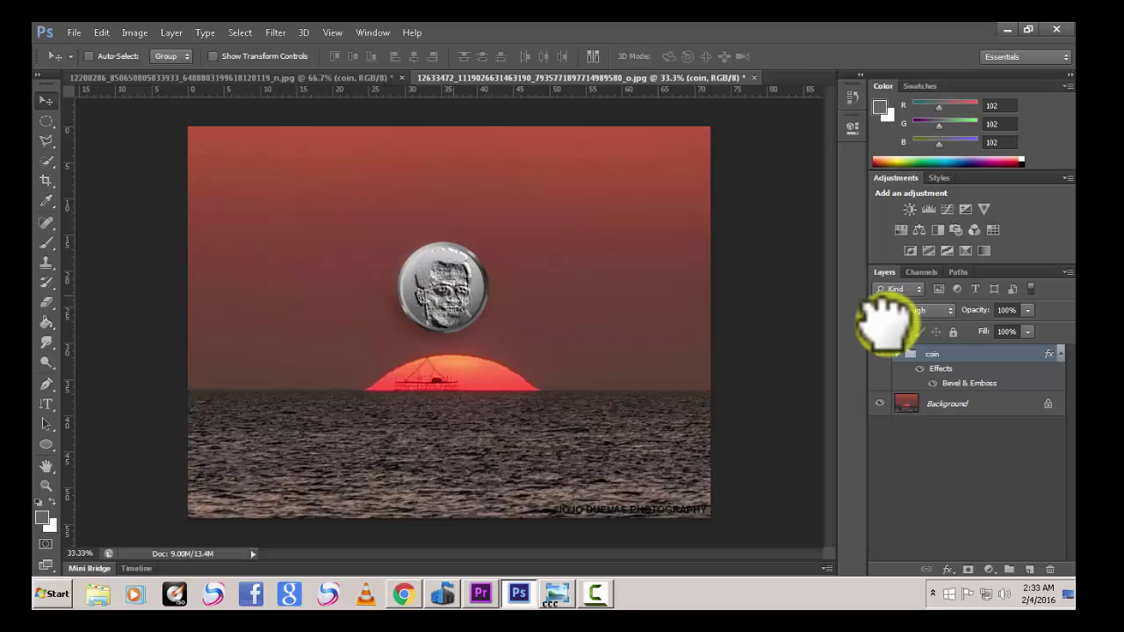
left_click(901, 353)
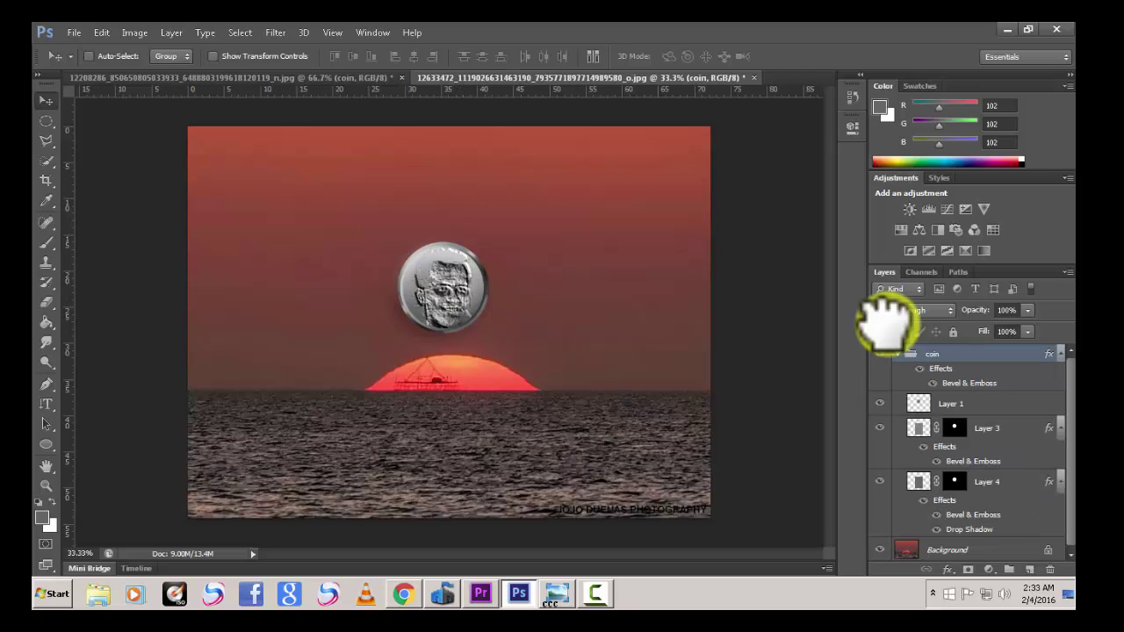
Collapse the coin group, move the coin down over the setting sun, and compare it with the medal document
left_click(897, 353)
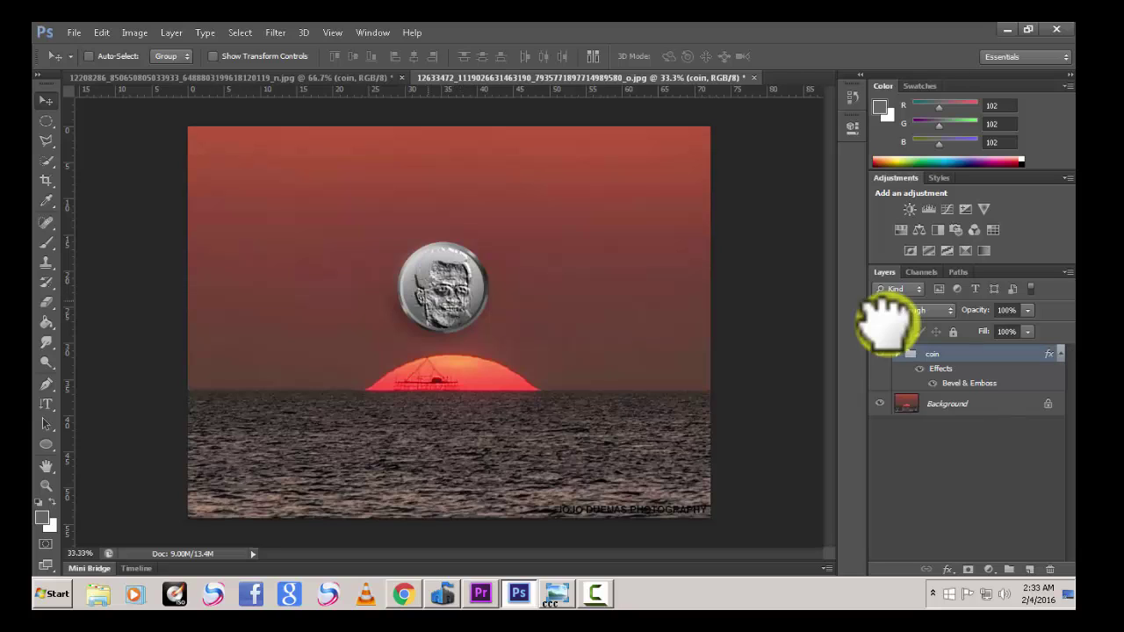
left_click_drag(430, 279, 429, 339)
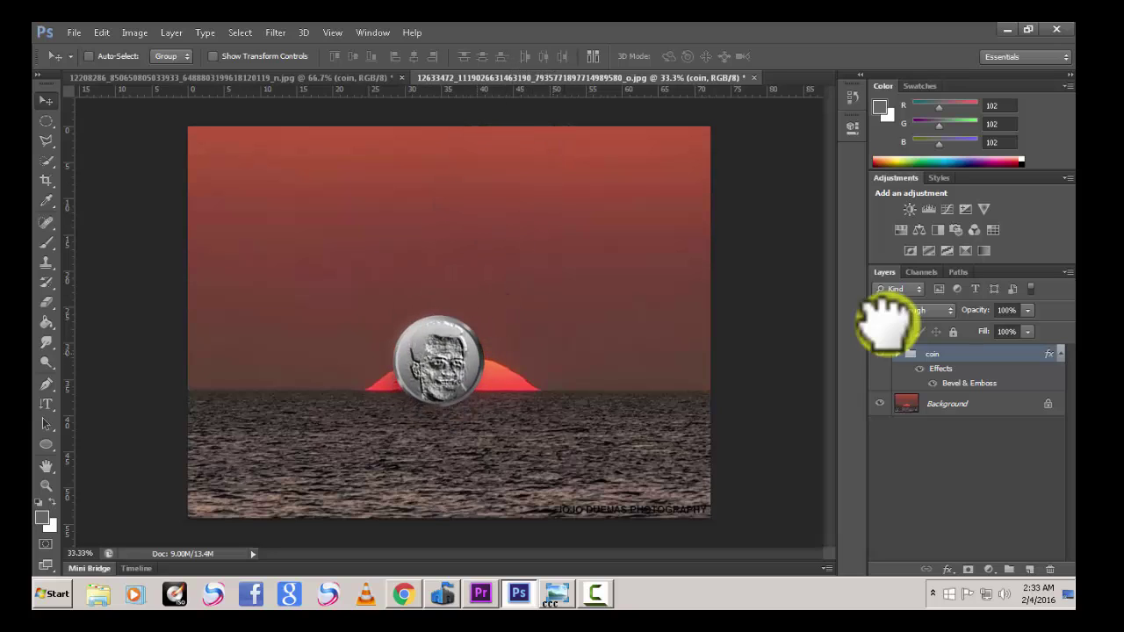
left_click(231, 78)
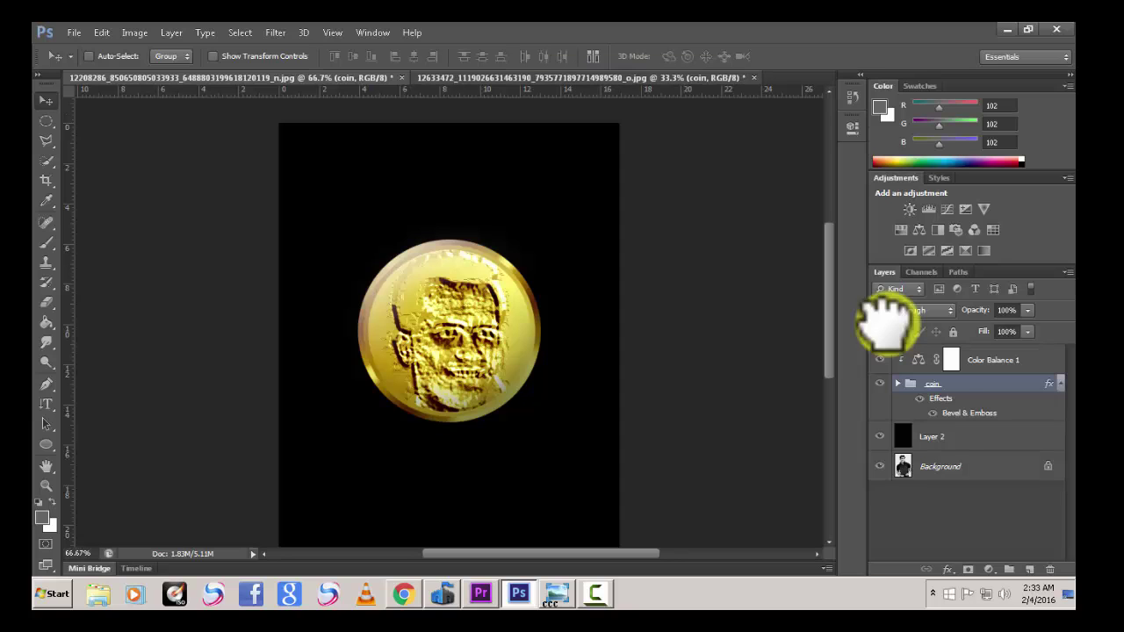
key("ctrl+Tab")
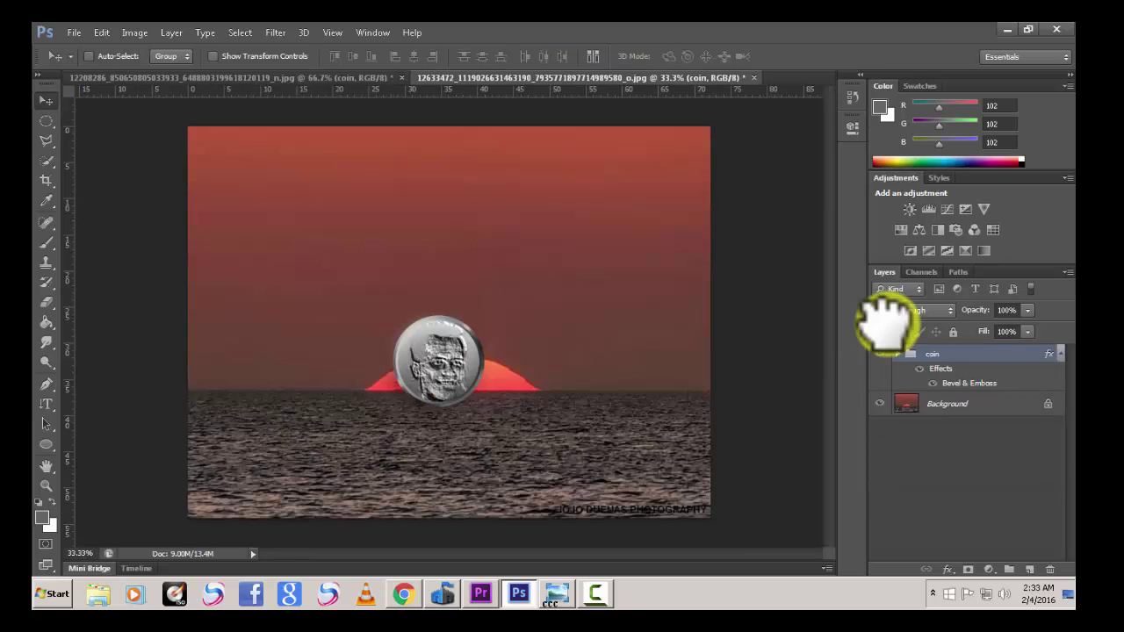
Delete the coin group and its contents, Layer 1, Layer 3 and Layer 4, from the sunset photo
key("Delete")
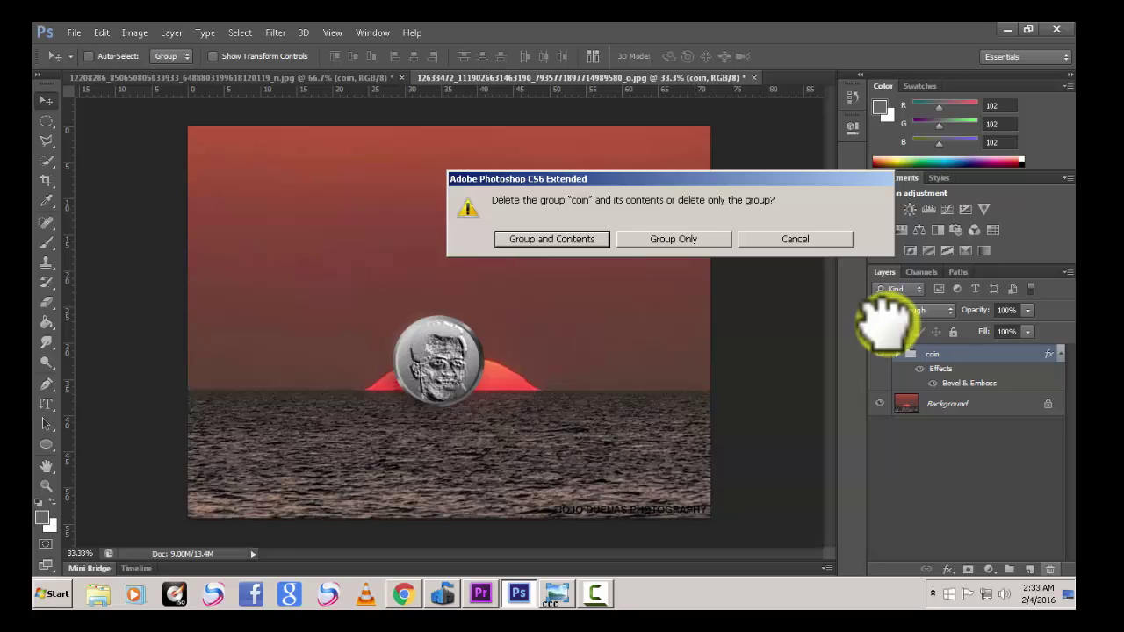
left_click(674, 239)
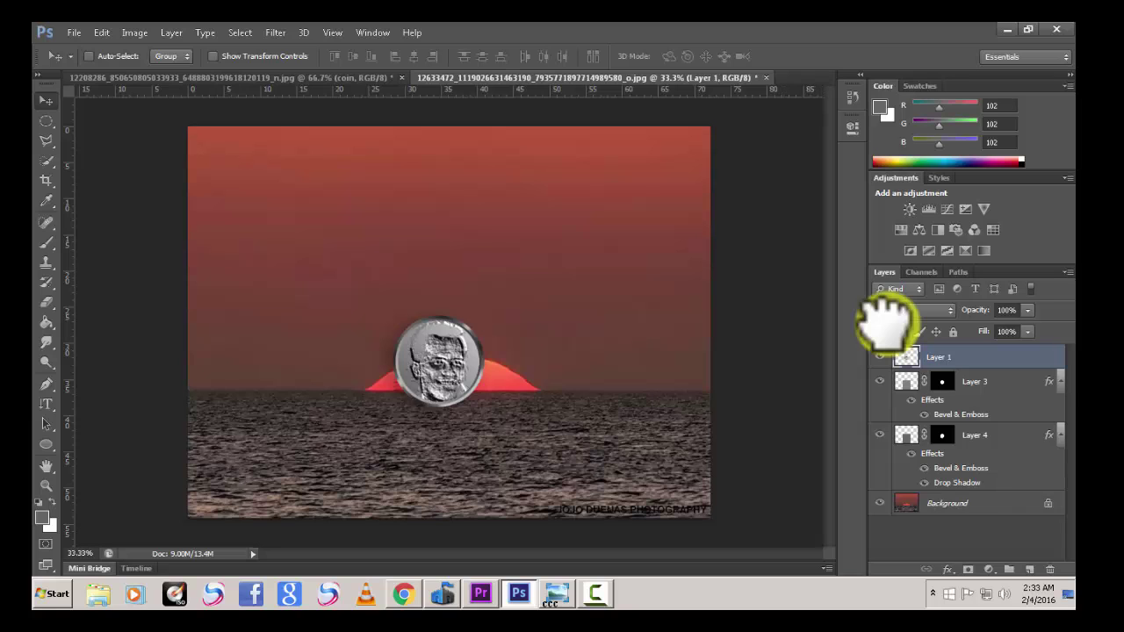
key("ctrl+Tab")
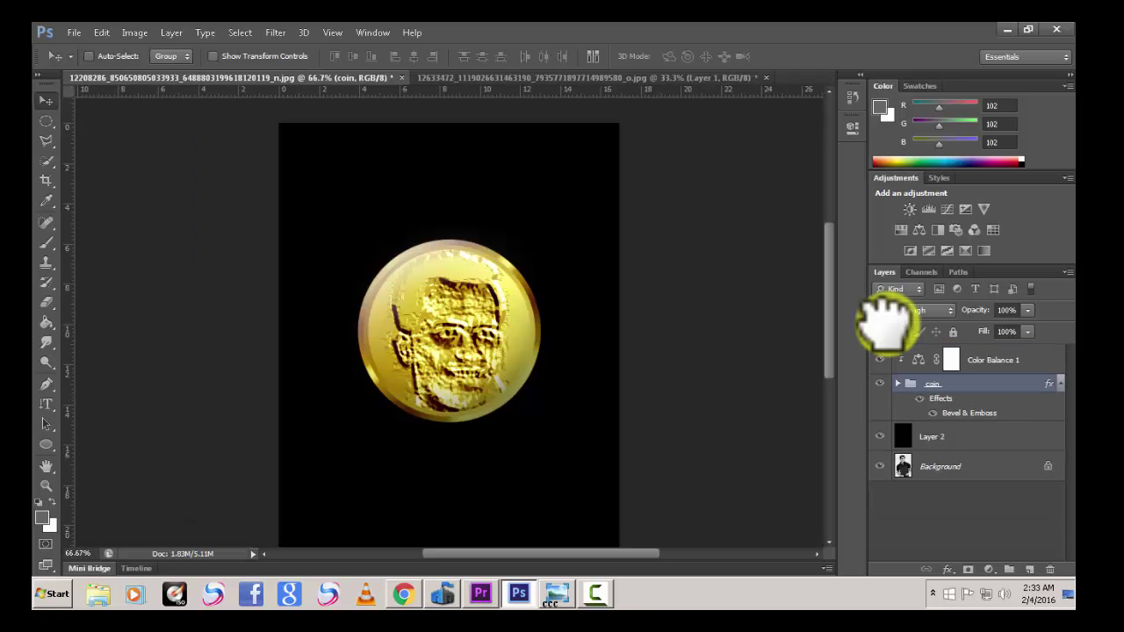
key("ctrl+Tab")
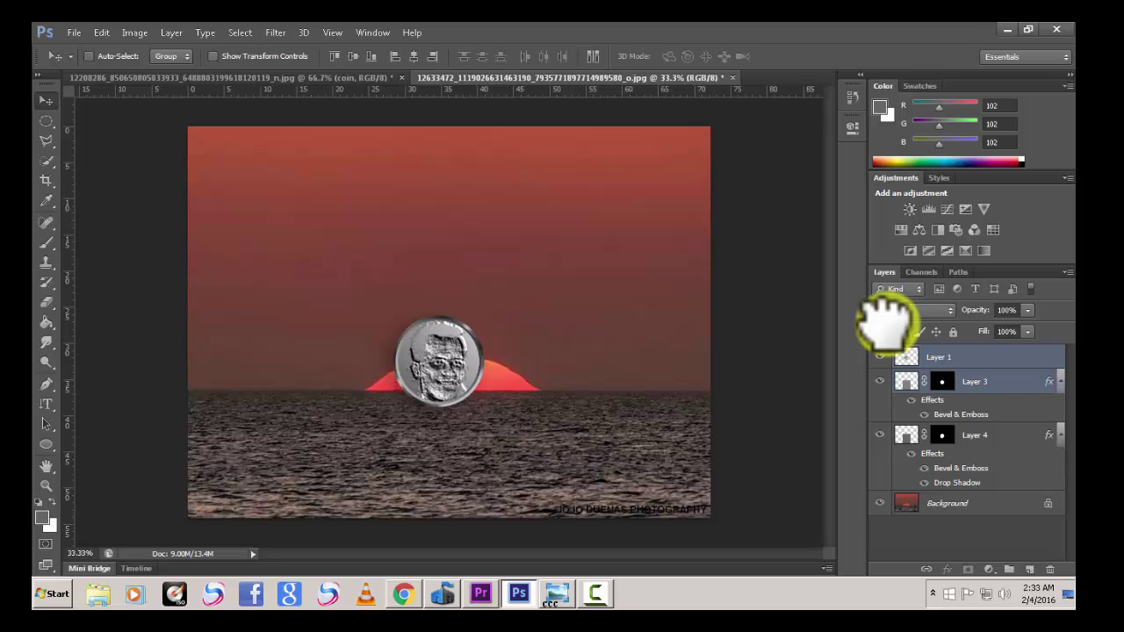
left_click(975, 382, "ctrl")
left_click(1050, 569)
key("Return")
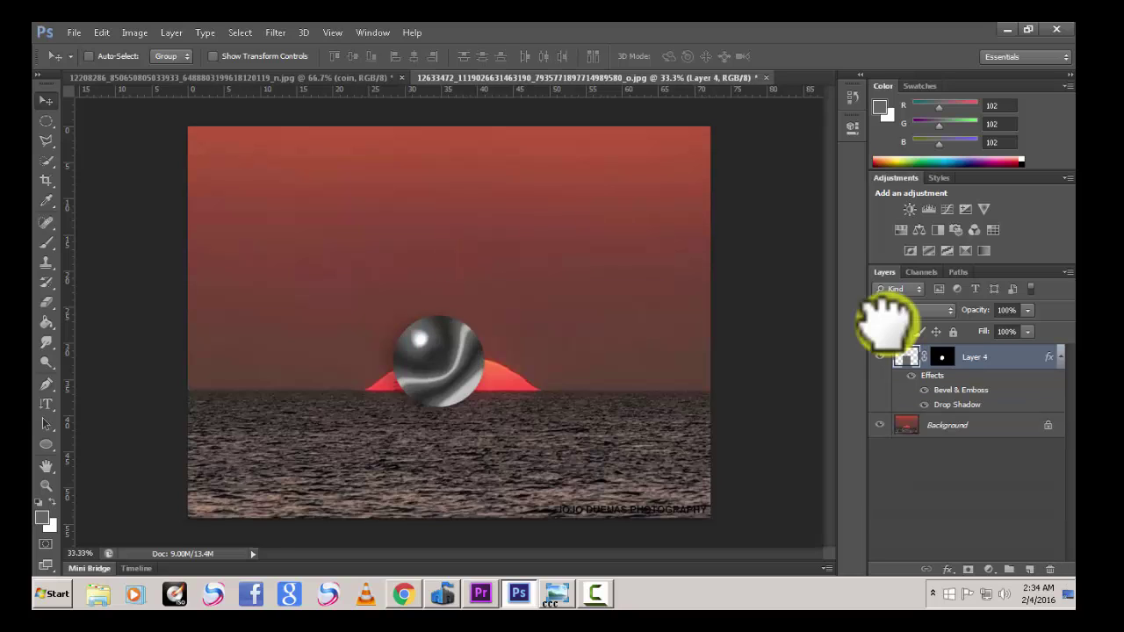
left_click(1051, 569)
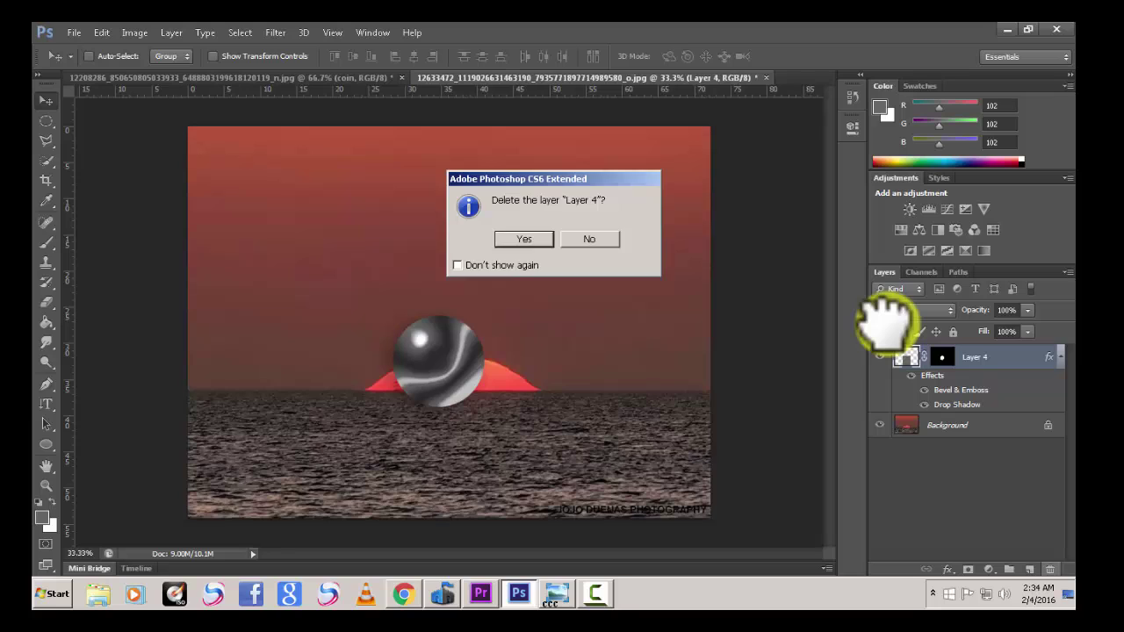
key("Return")
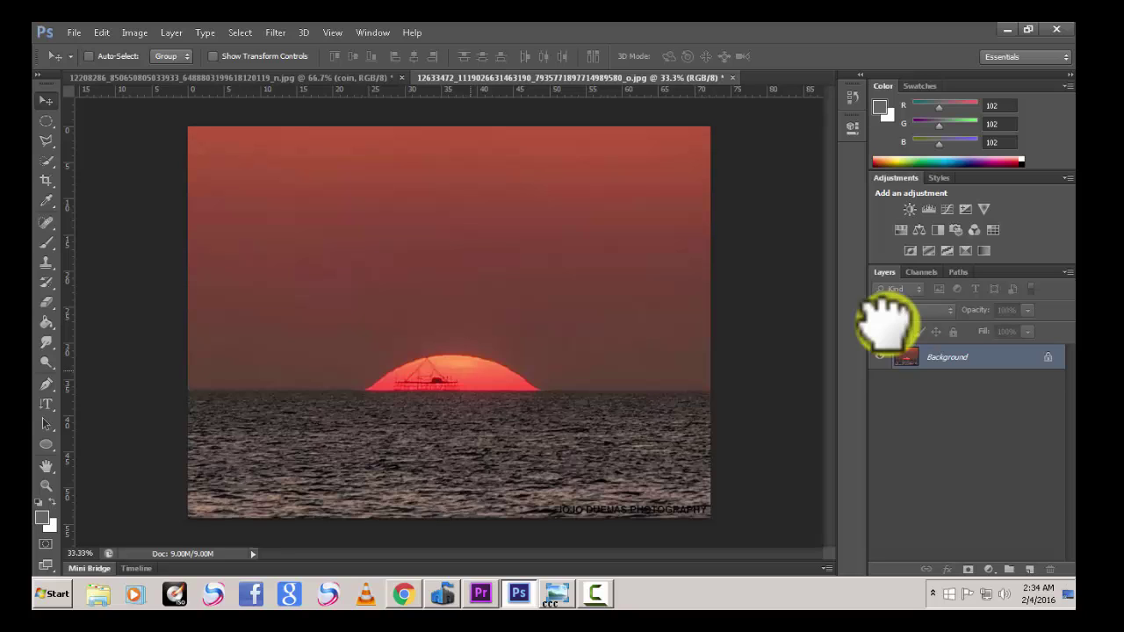
Duplicate the sunset photo's Background layer and copy the duplicate into the gold medal document
left_click_drag(465, 312, 411, 196)
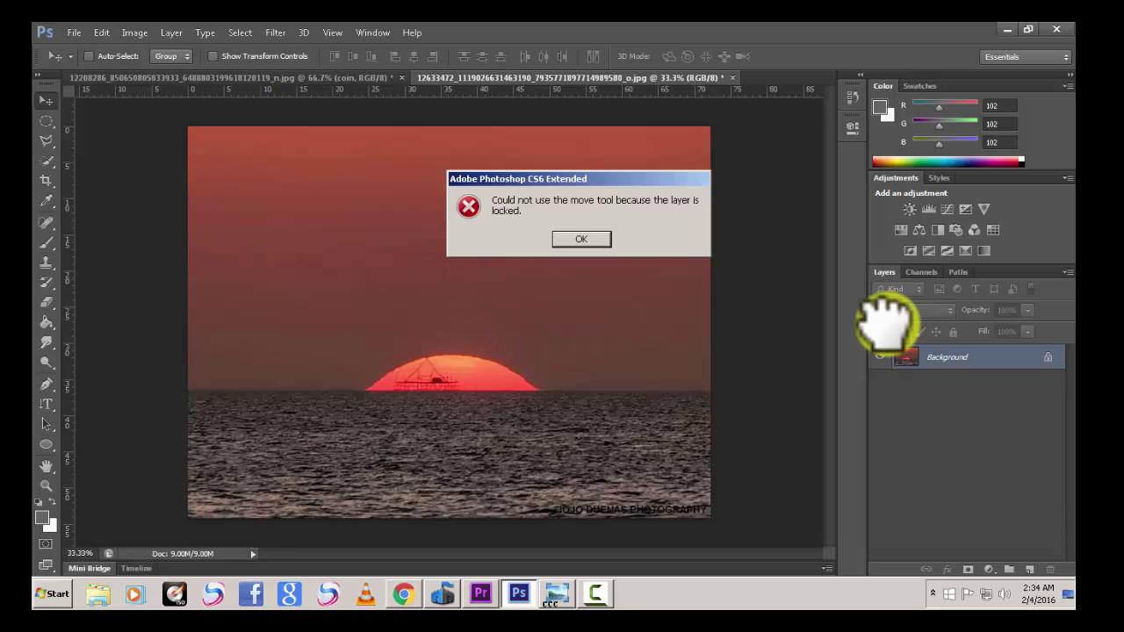
key("Return")
right_click(948, 354)
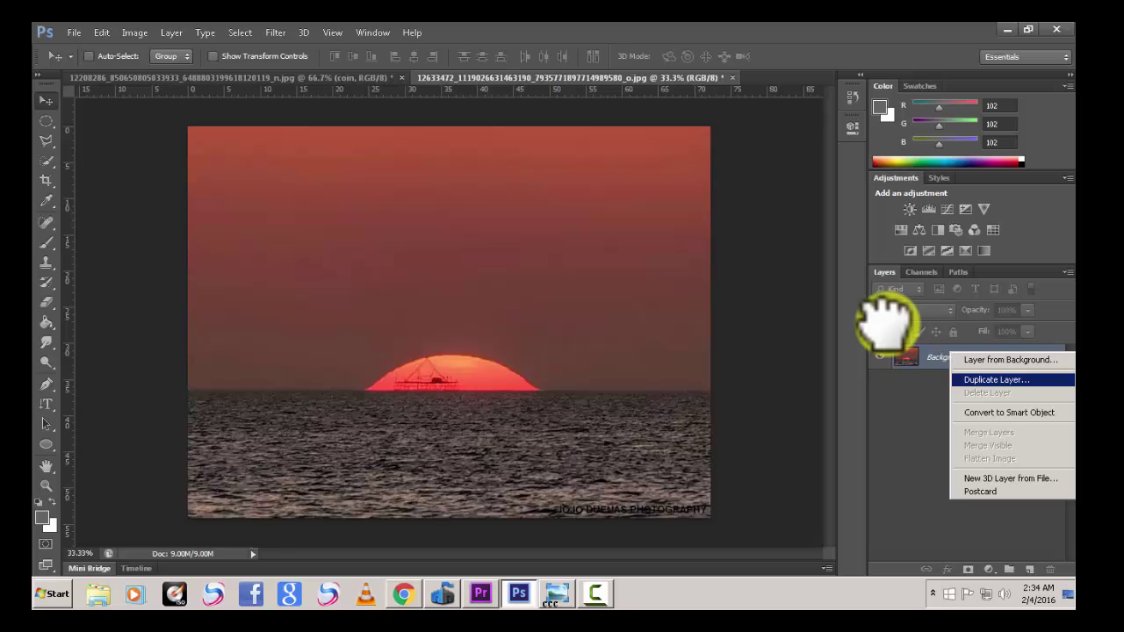
left_click(979, 380)
key("Return")
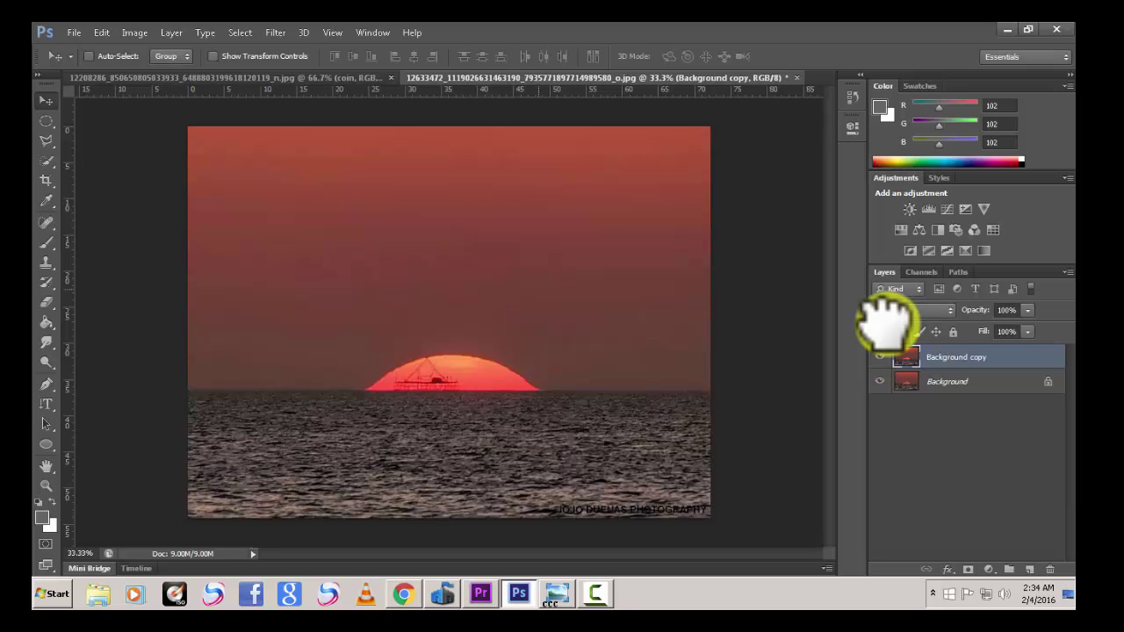
left_click_drag(540, 268, 309, 79)
left_click_drag(885, 323, 887, 322)
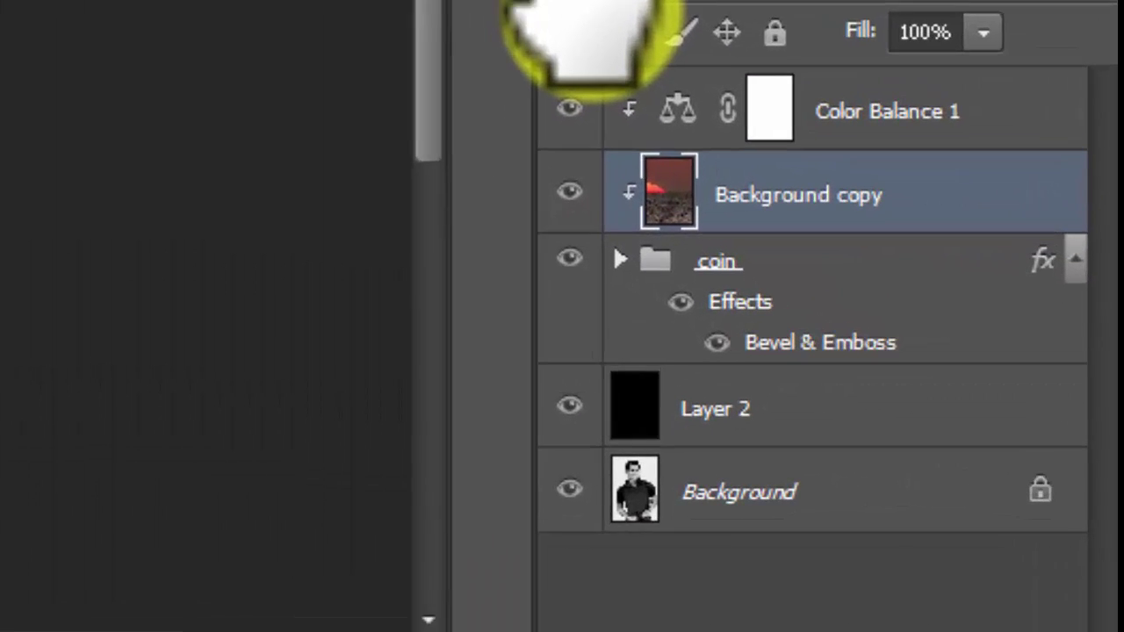
Place the Background copy layer directly below the coin group and reposition the sunset behind the coin
left_click_drag(772, 165, 773, 360)
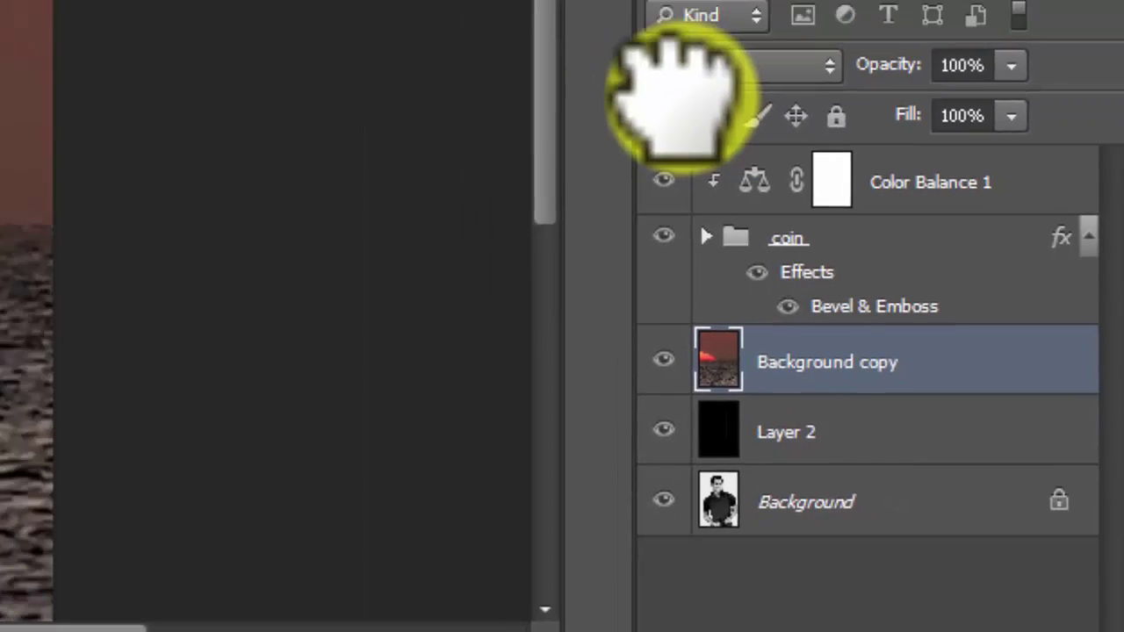
left_click_drag(316, 300, 464, 279)
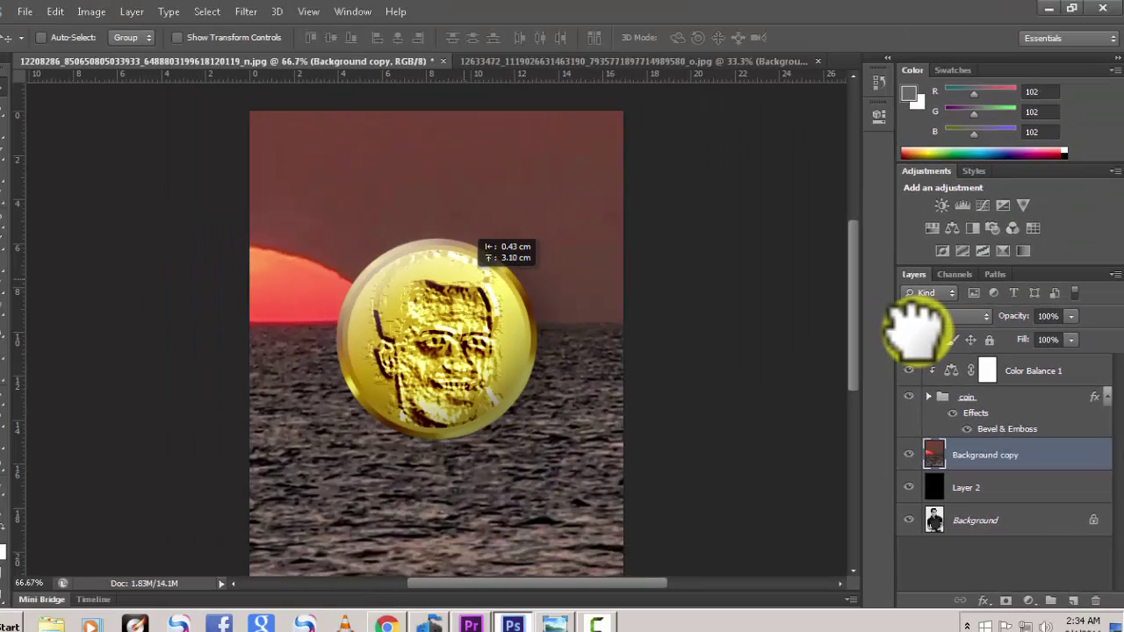
left_click_drag(481, 242, 491, 255)
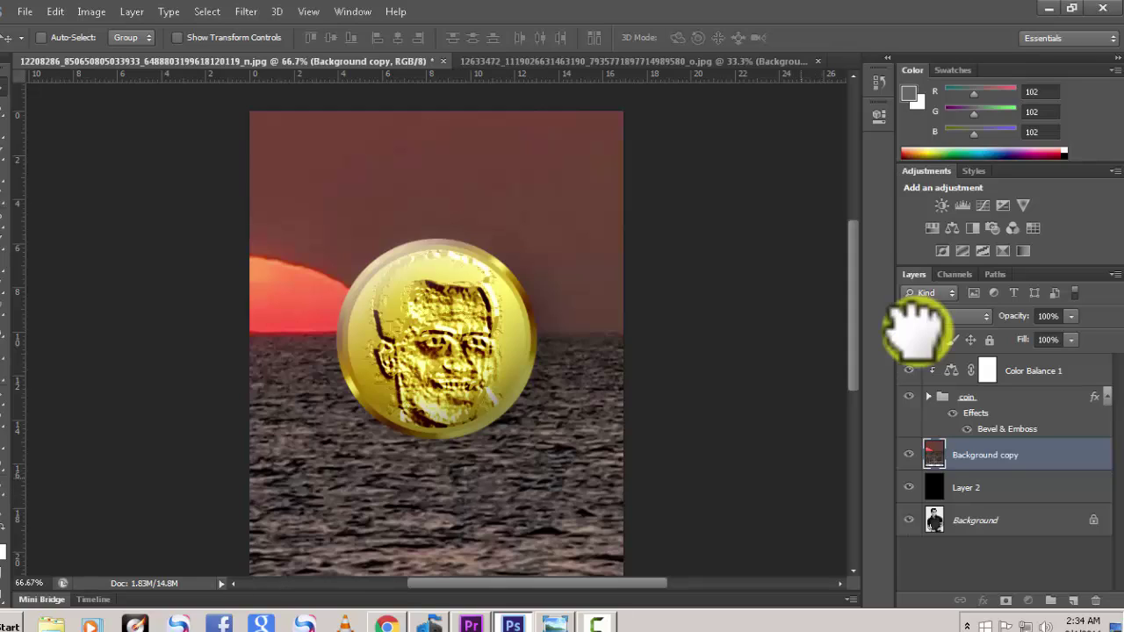
Free-transform the Background copy layer to fill the whole canvas, scaled to about 32.52% width and 62.37% height
key("ctrl+t")
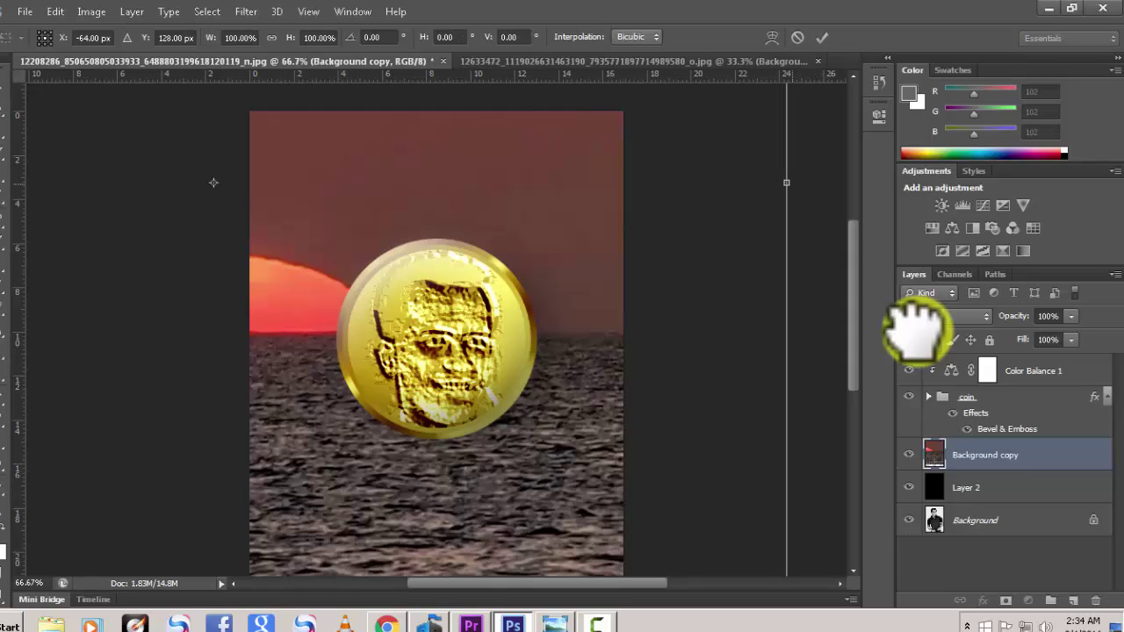
left_click_drag(786, 183, 566, 182)
left_click_drag(215, 182, 386, 631)
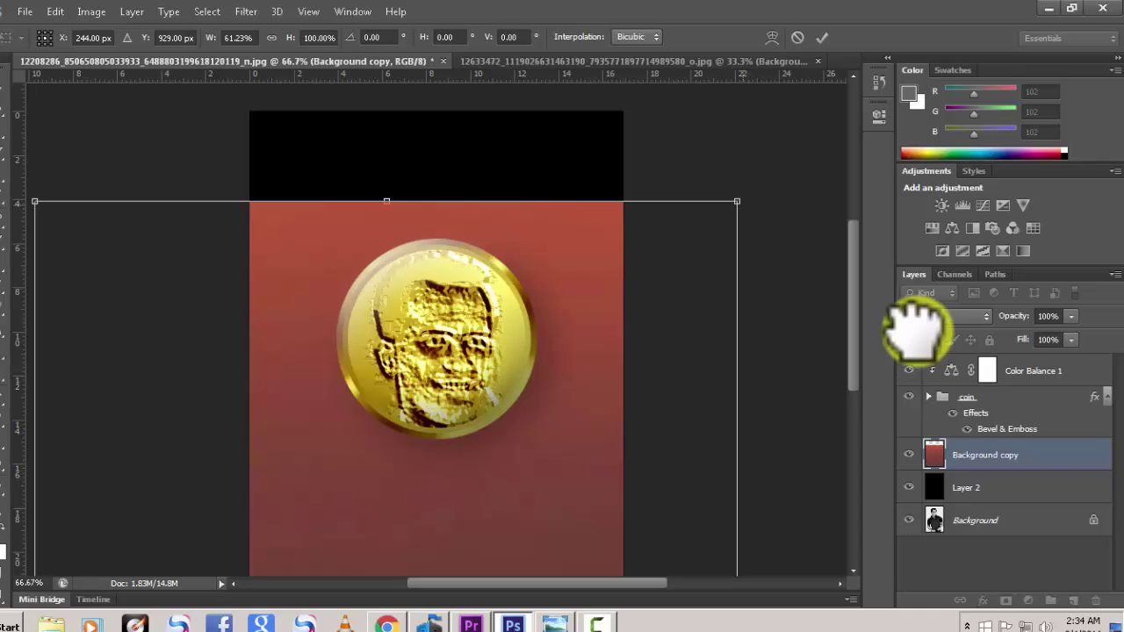
left_click_drag(737, 201, 540, 122)
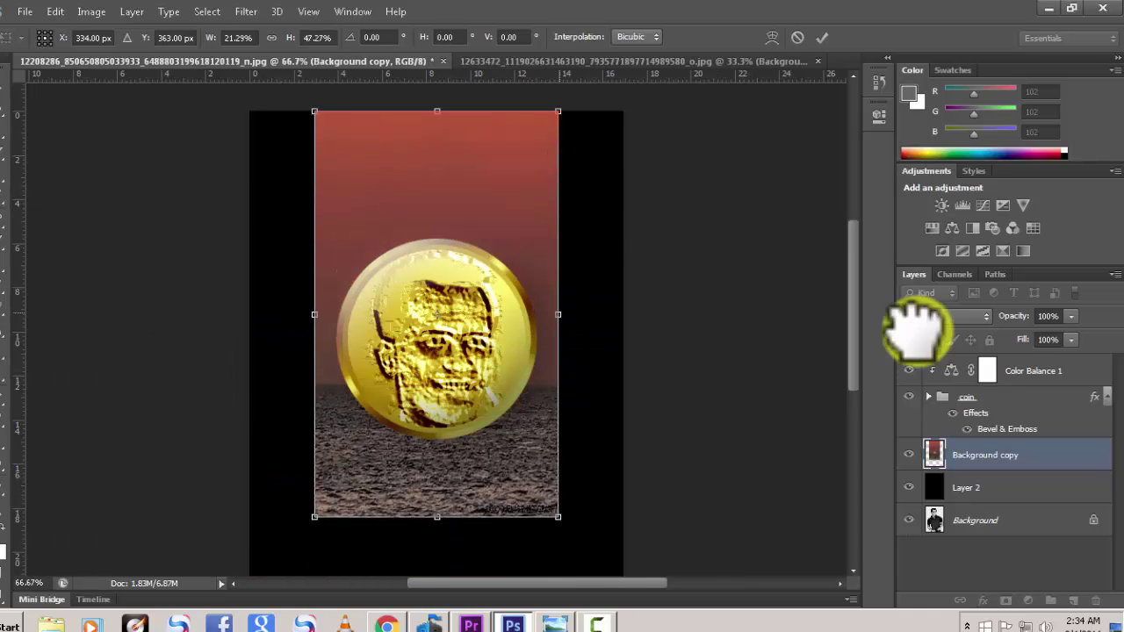
left_click_drag(558, 314, 623, 313)
left_click_drag(437, 517, 436, 578)
scroll(436, 439, "down", 2)
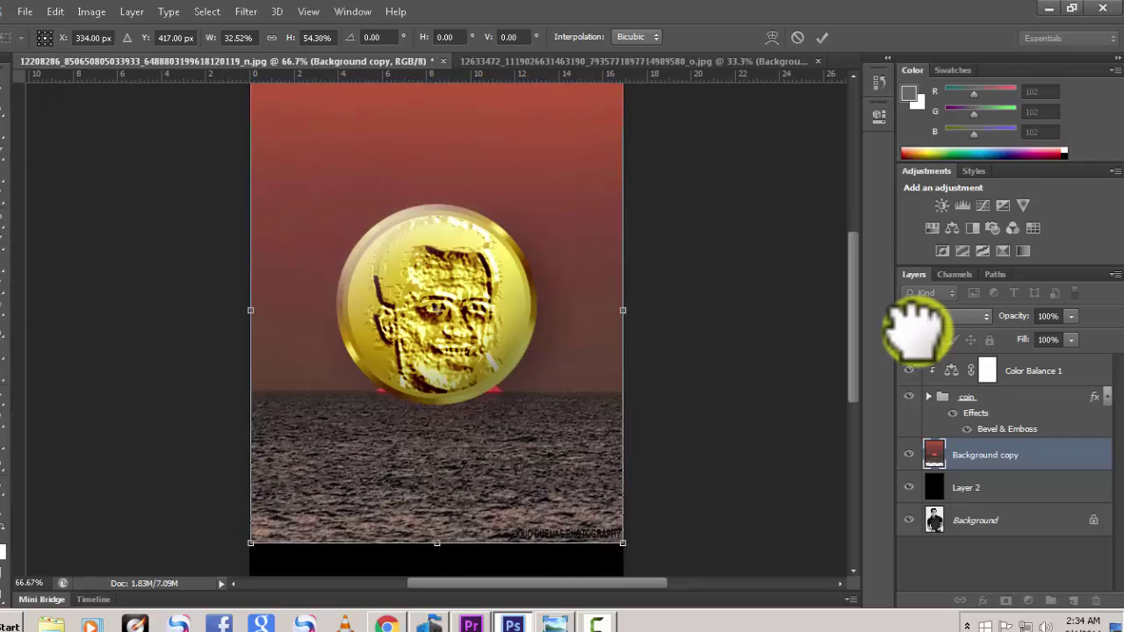
left_click_drag(437, 514, 437, 574)
scroll(437, 575, "down", 4)
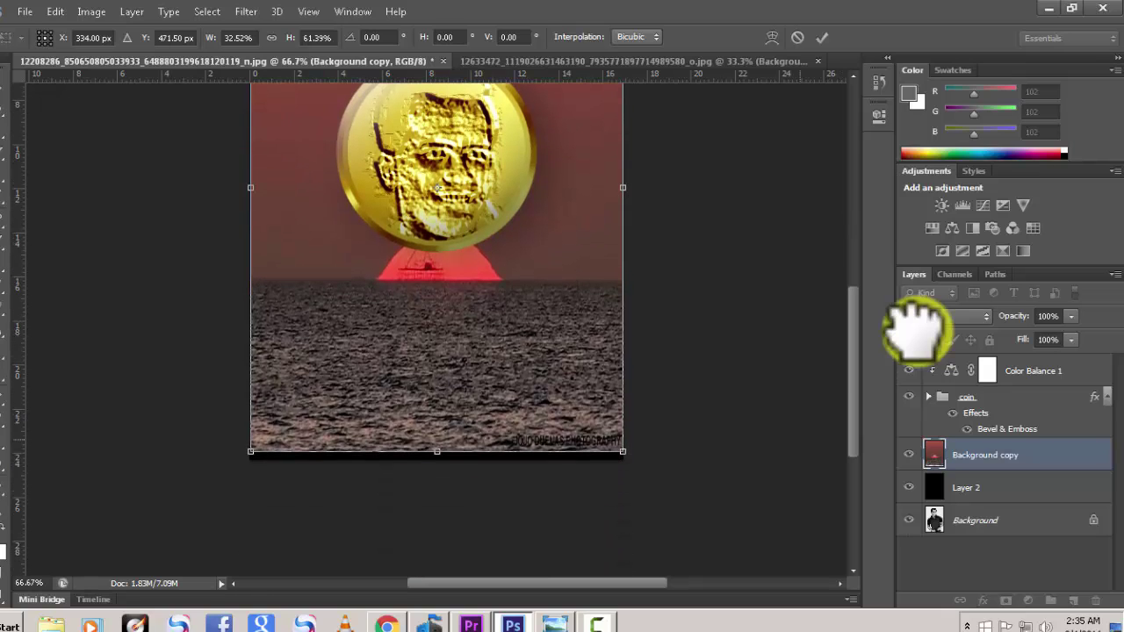
left_click_drag(436, 449, 437, 459)
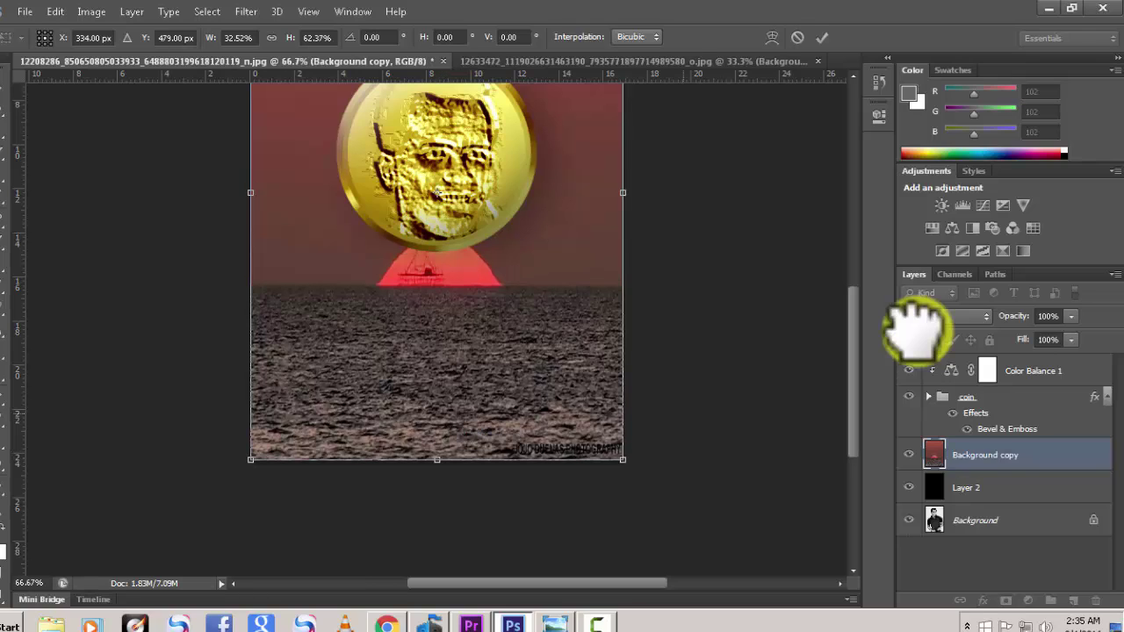
key("Return")
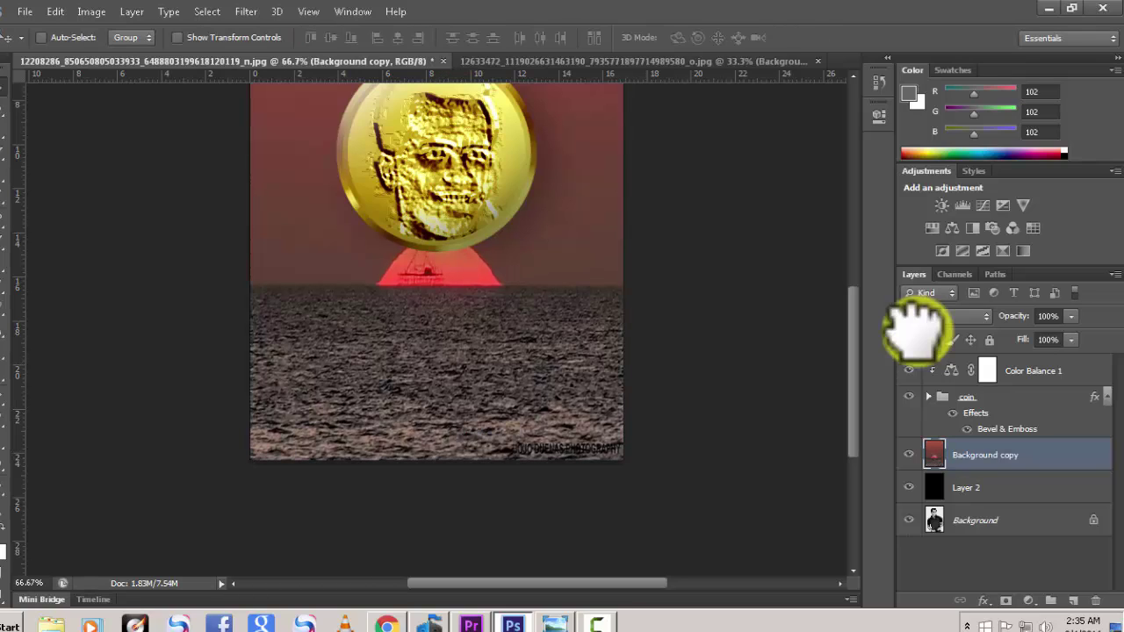
Select the coin group and move the gold coin into the sky above the setting sun
key("alt+bracketright")
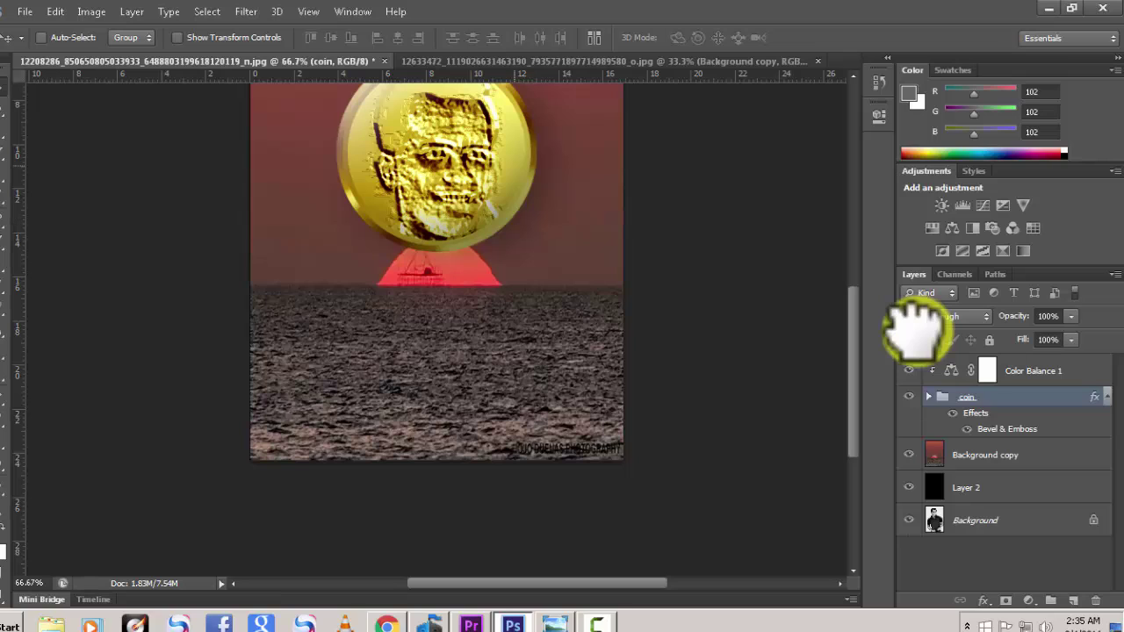
left_click_drag(504, 111, 505, 212)
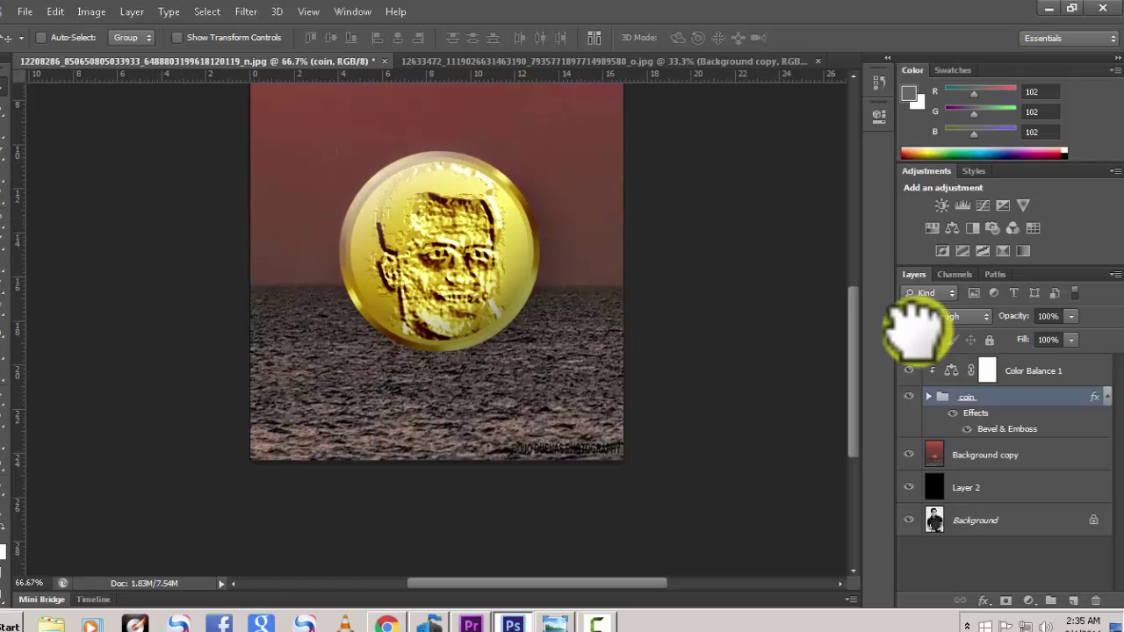
left_click_drag(853, 371, 852, 310)
left_click_drag(422, 393, 429, 233)
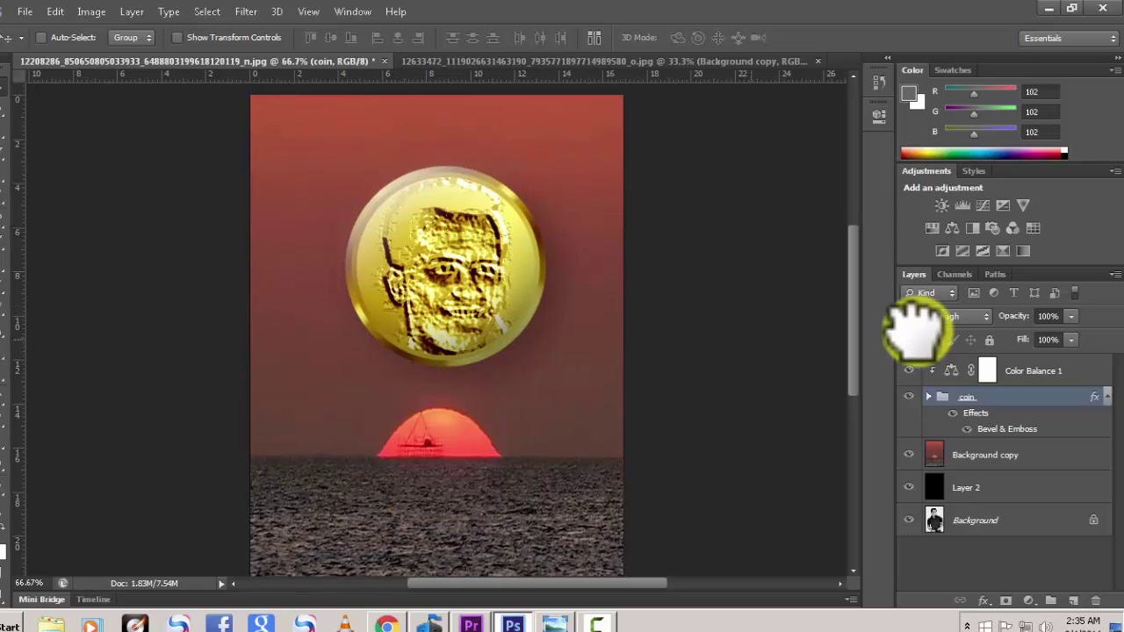